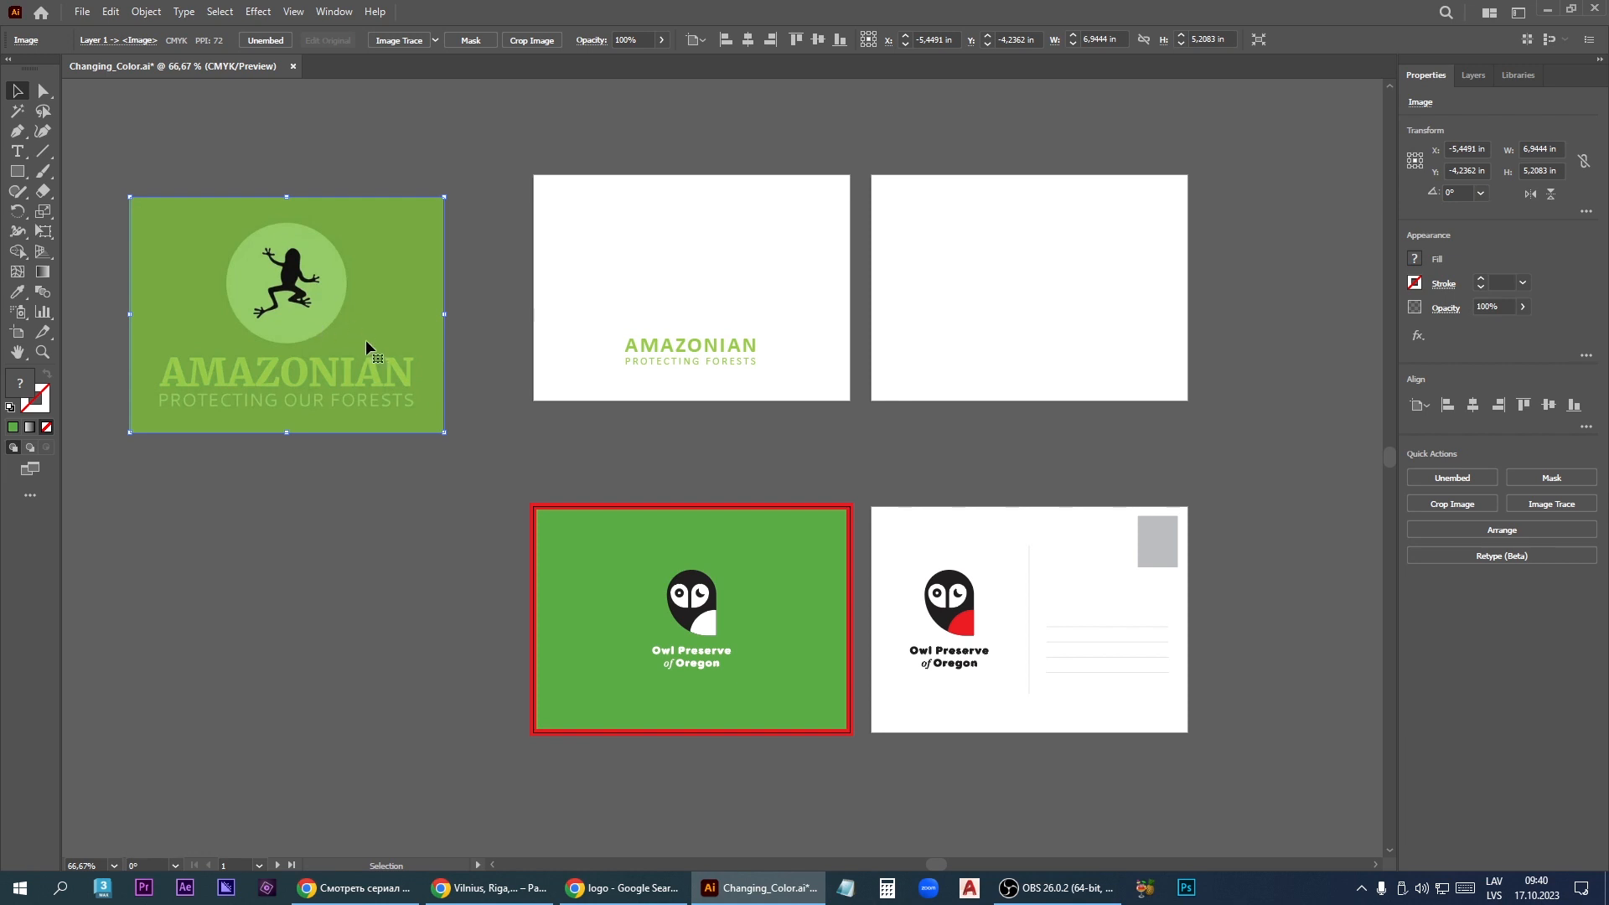
Switch to Chrome and copy the green Amazonian frog logo image from the Google image results
{"action": "key", "text": "alt+Tab"}
{"action": "scroll", "coordinate": [1291, 356], "scroll_direction": "up", "scroll_amount": 3}
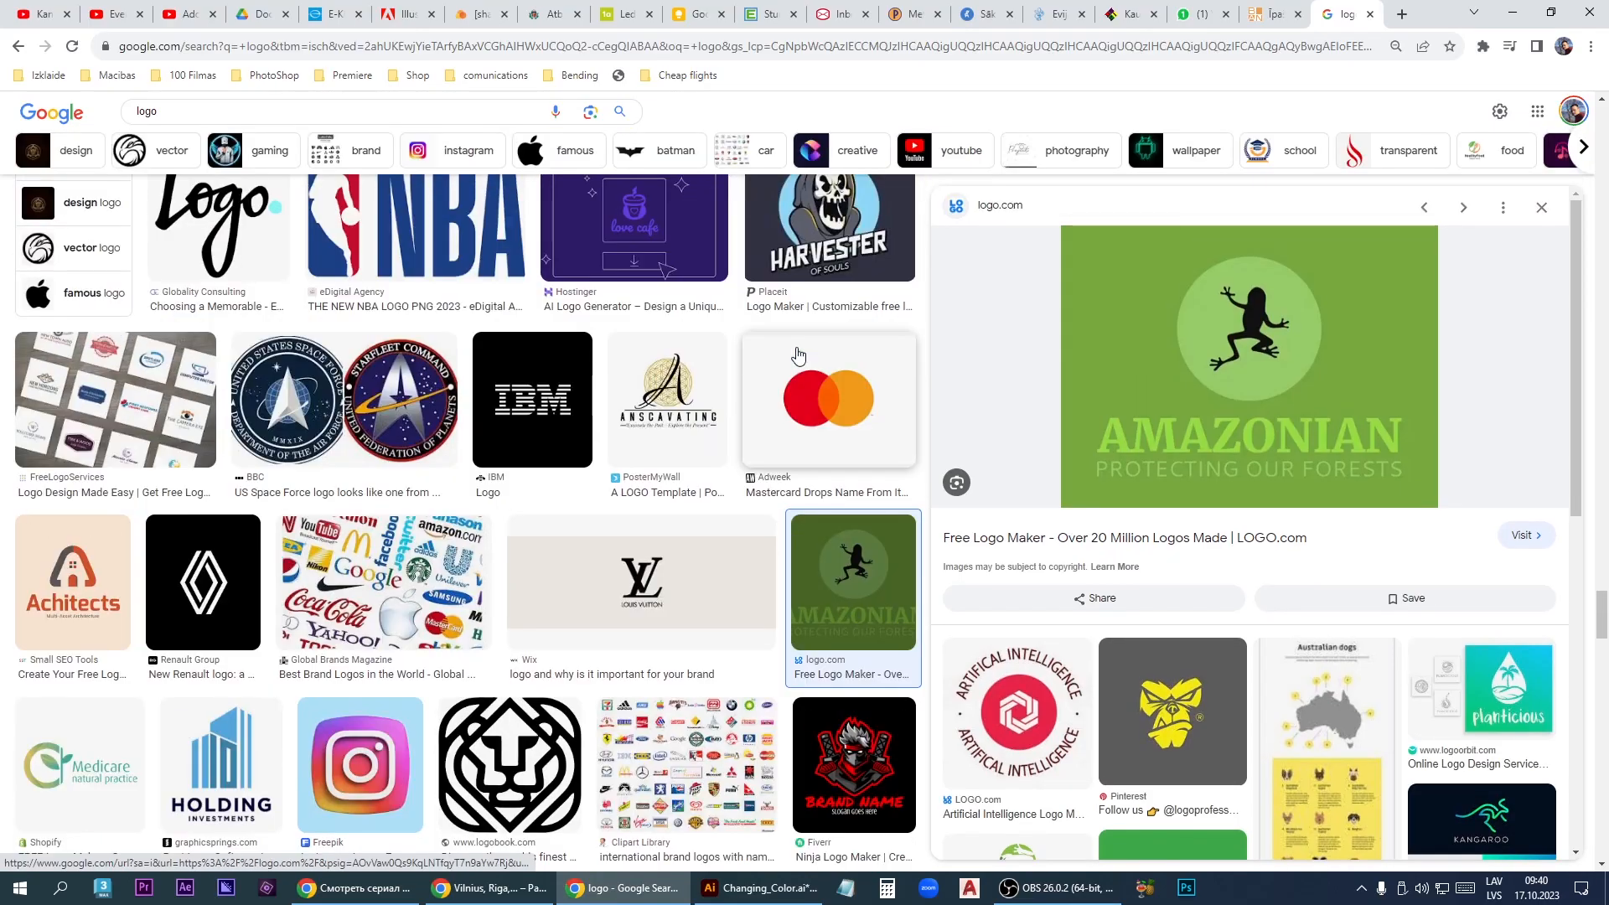
{"action": "right_click", "coordinate": [1248, 343]}
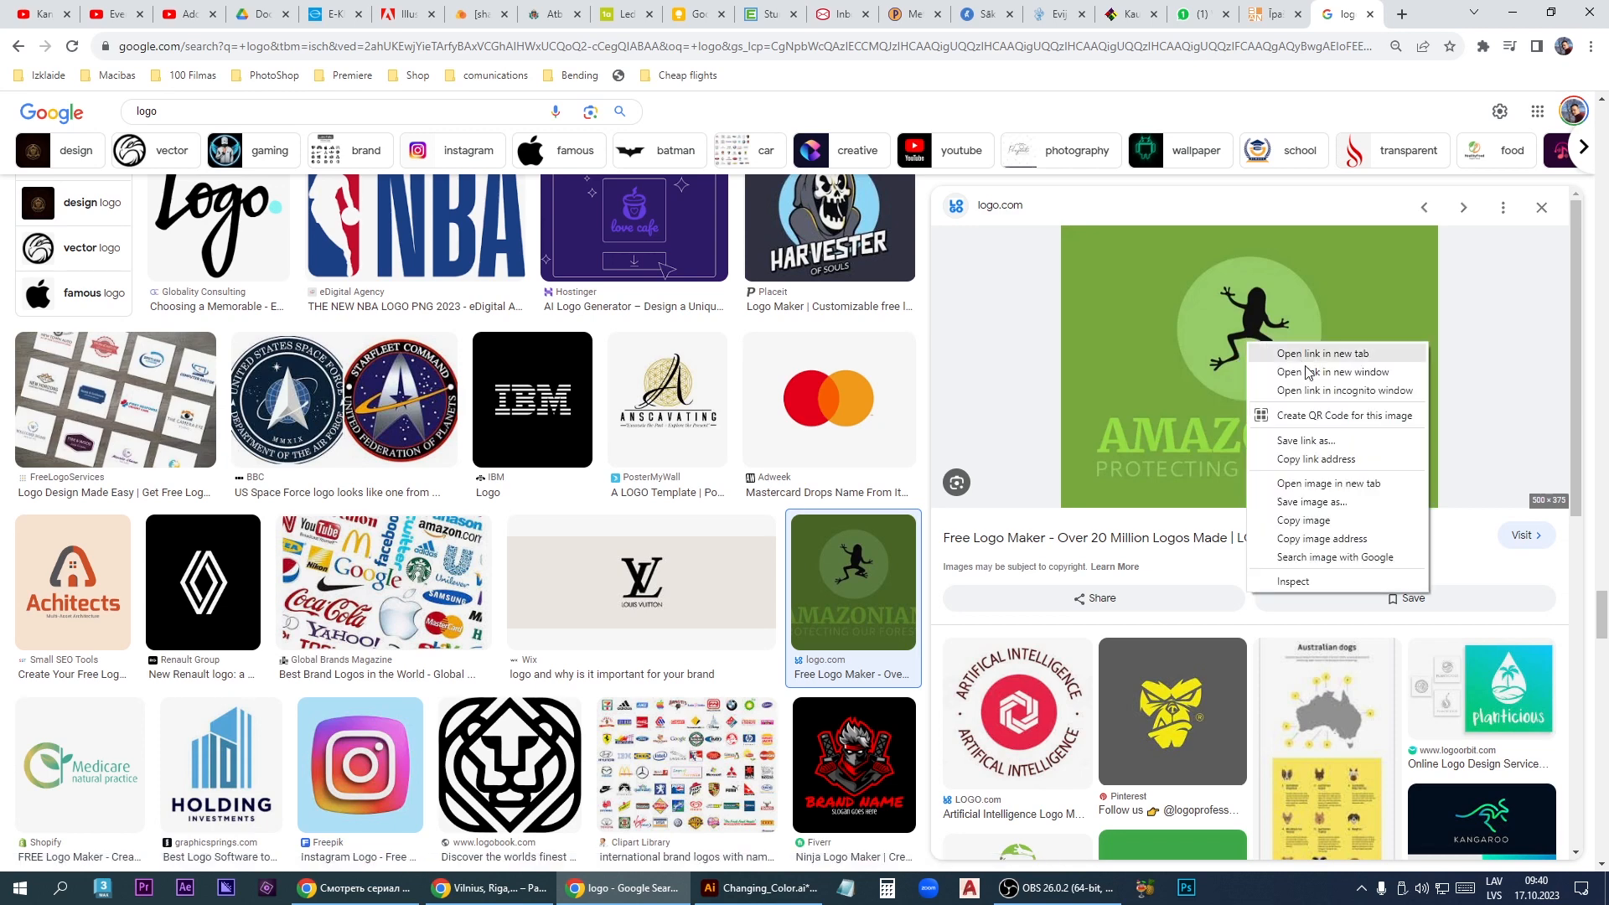
{"action": "left_click", "coordinate": [1338, 521]}
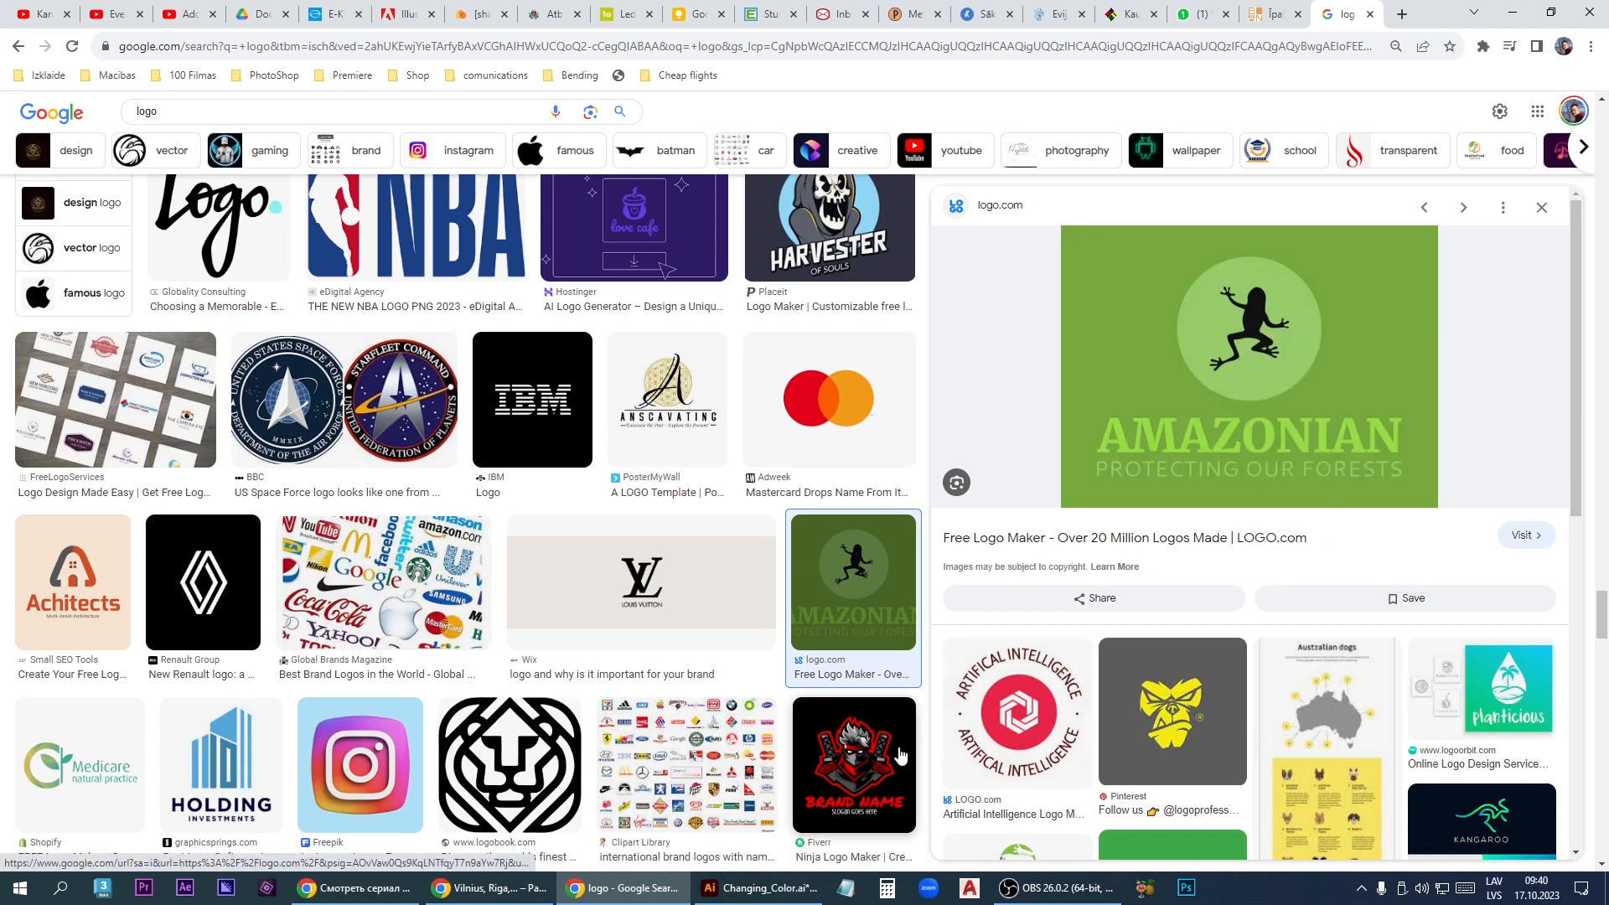
Switch back to Illustrator, paste the copied logo image and place it beside the first blank artboard
{"action": "left_click", "coordinate": [767, 887]}
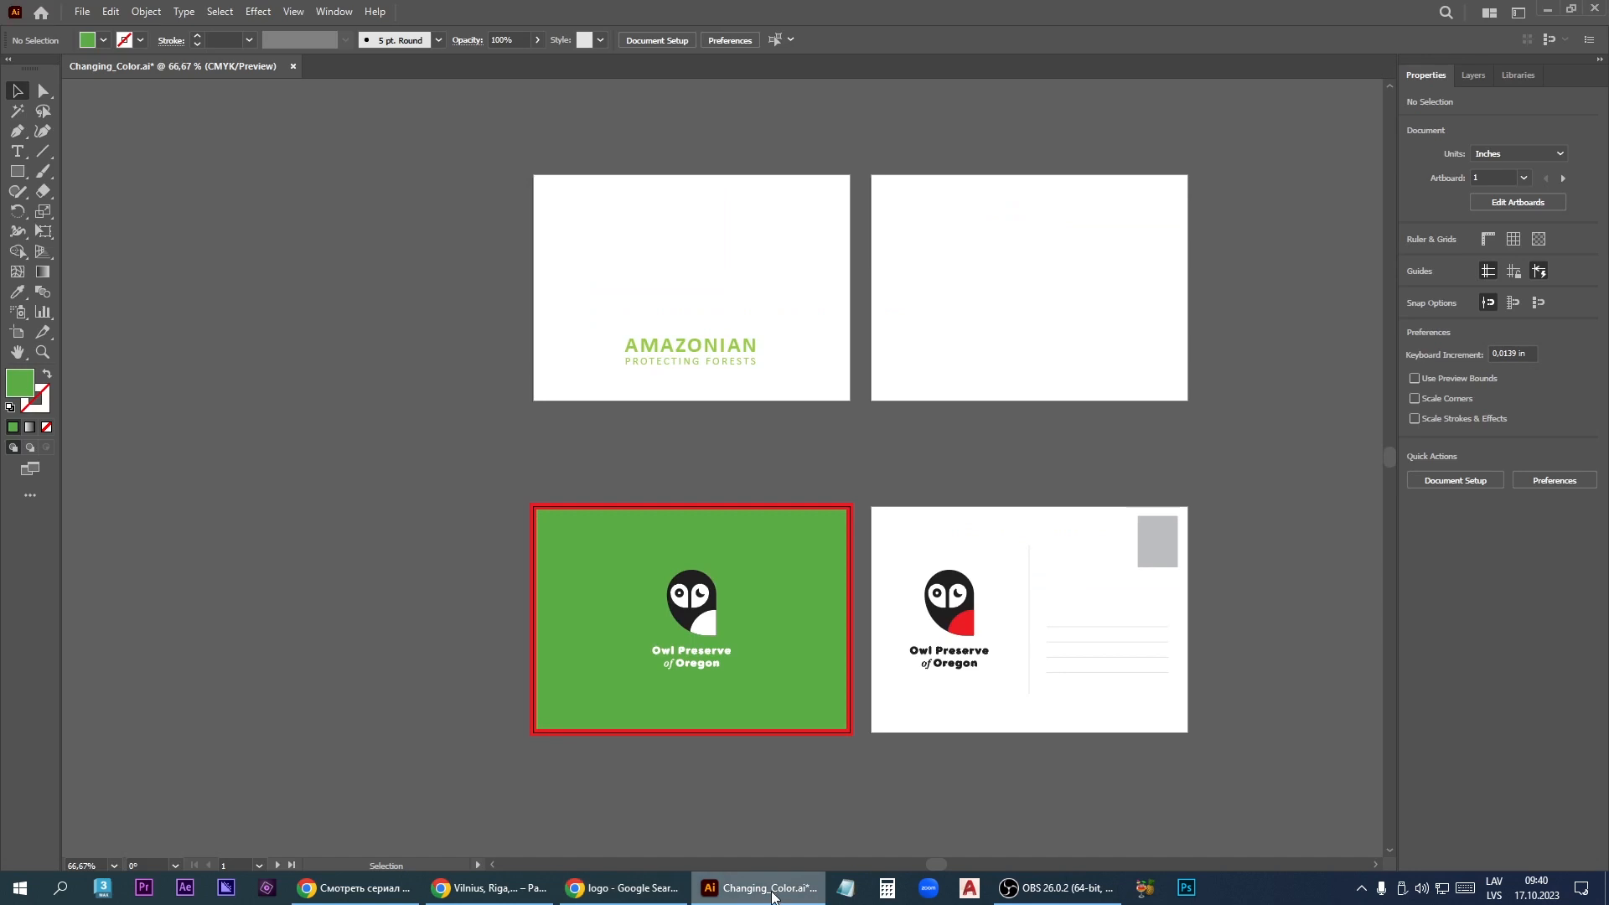
{"action": "key", "text": "ctrl+v"}
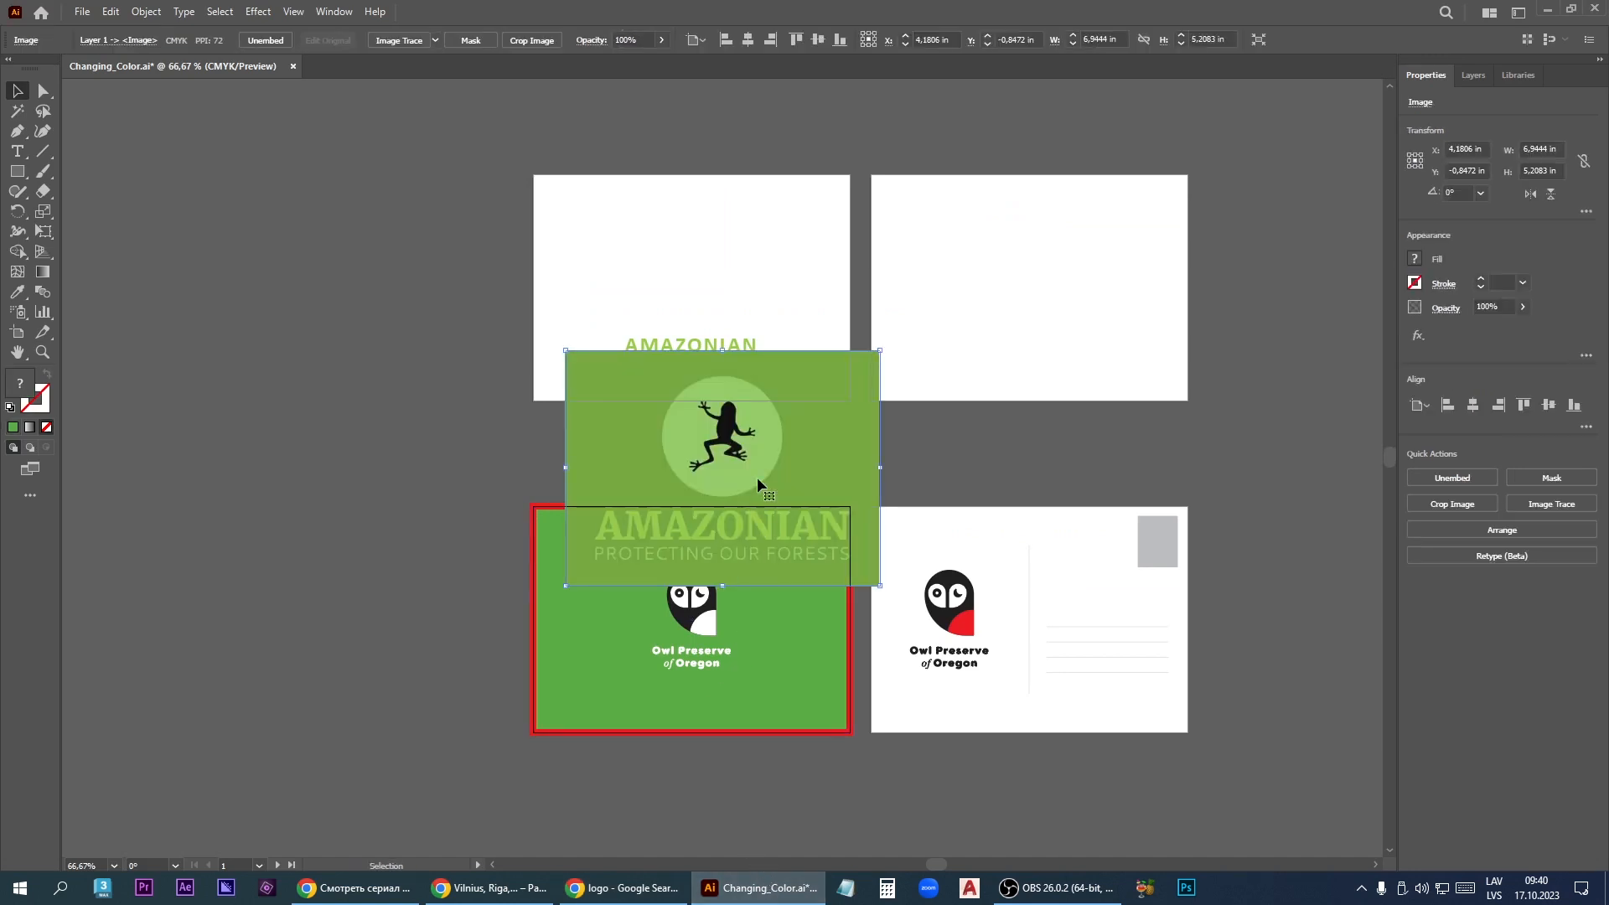
{"action": "left_click_drag", "start_coordinate": [758, 470], "coordinate": [346, 260]}
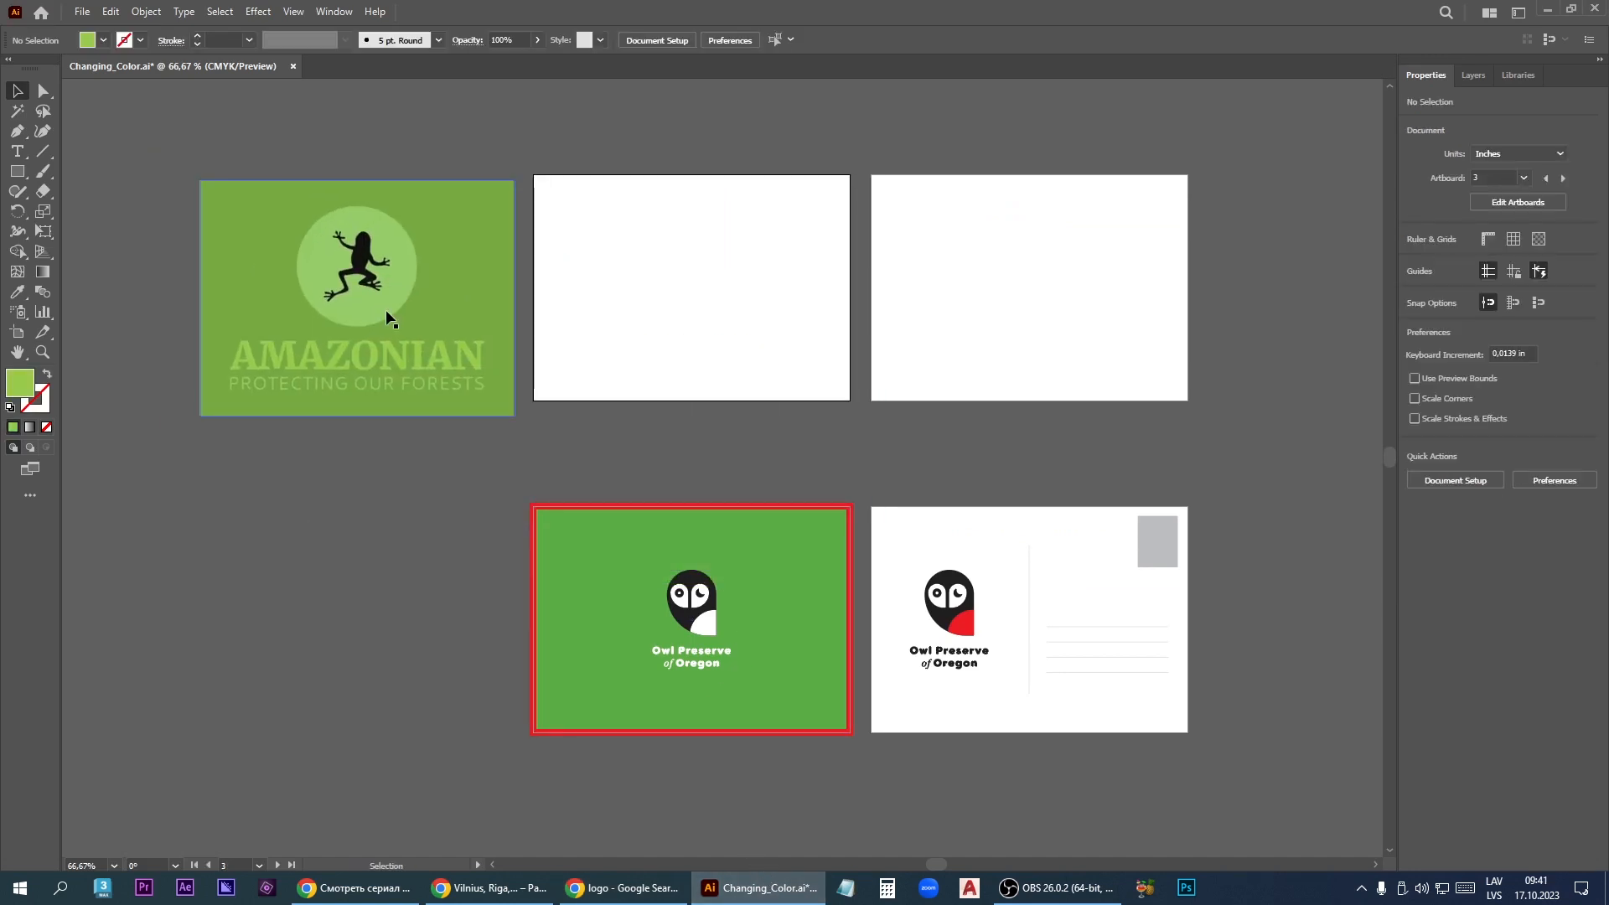
Image-trace the pasted Amazonian logo with the 3 Colors preset and expand the tracing into editable paths
{"action": "left_click", "coordinate": [447, 223]}
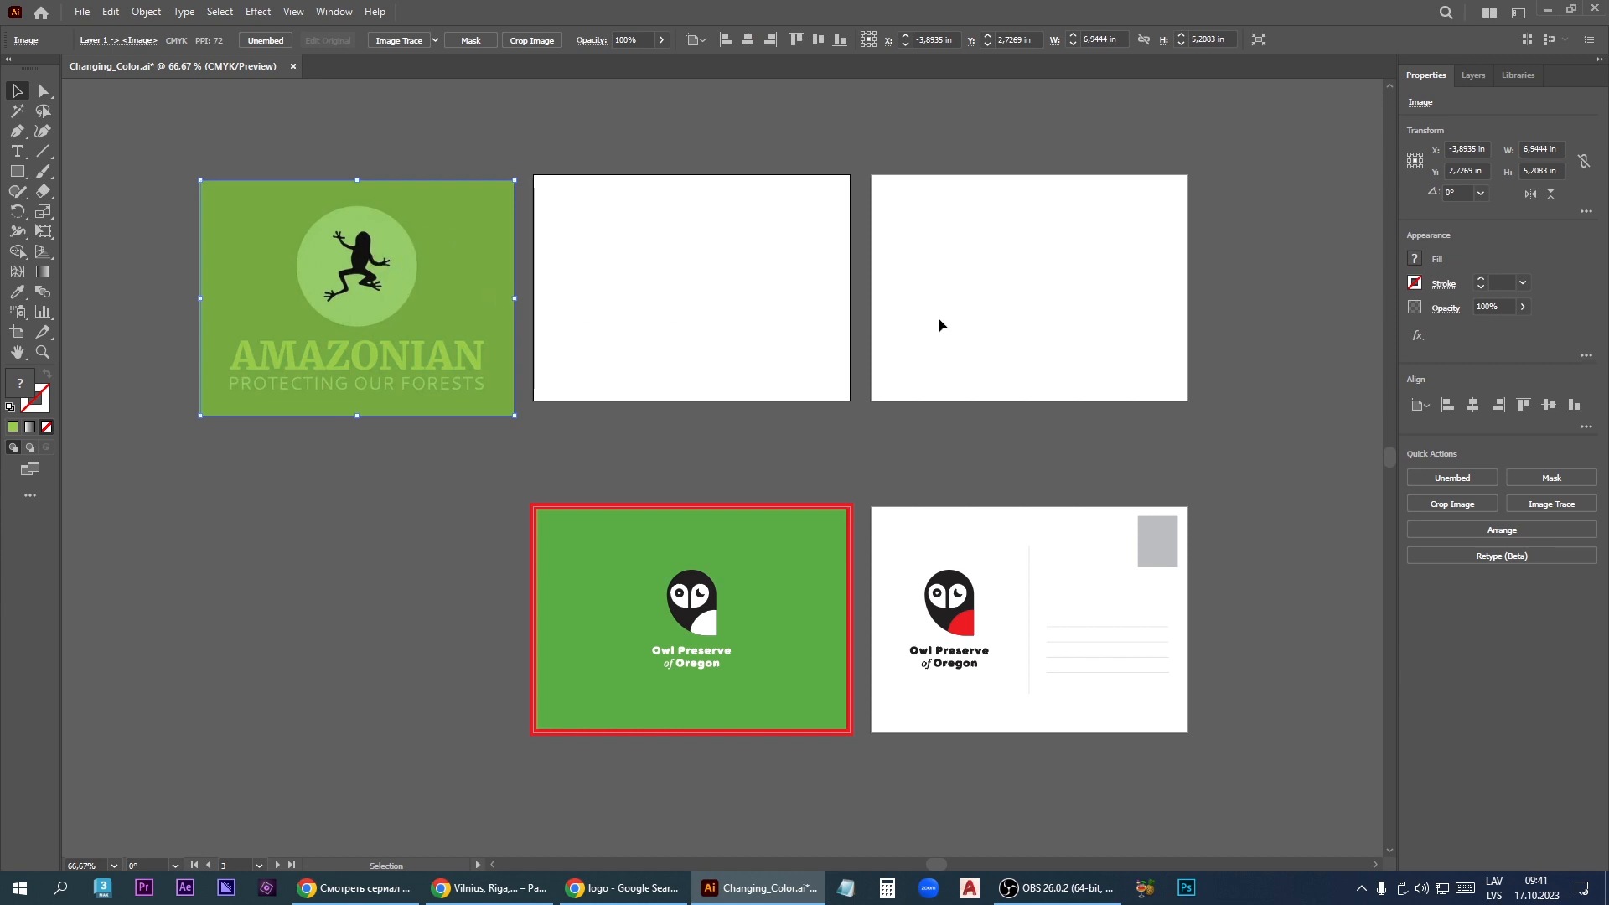
{"action": "left_click", "coordinate": [1546, 506]}
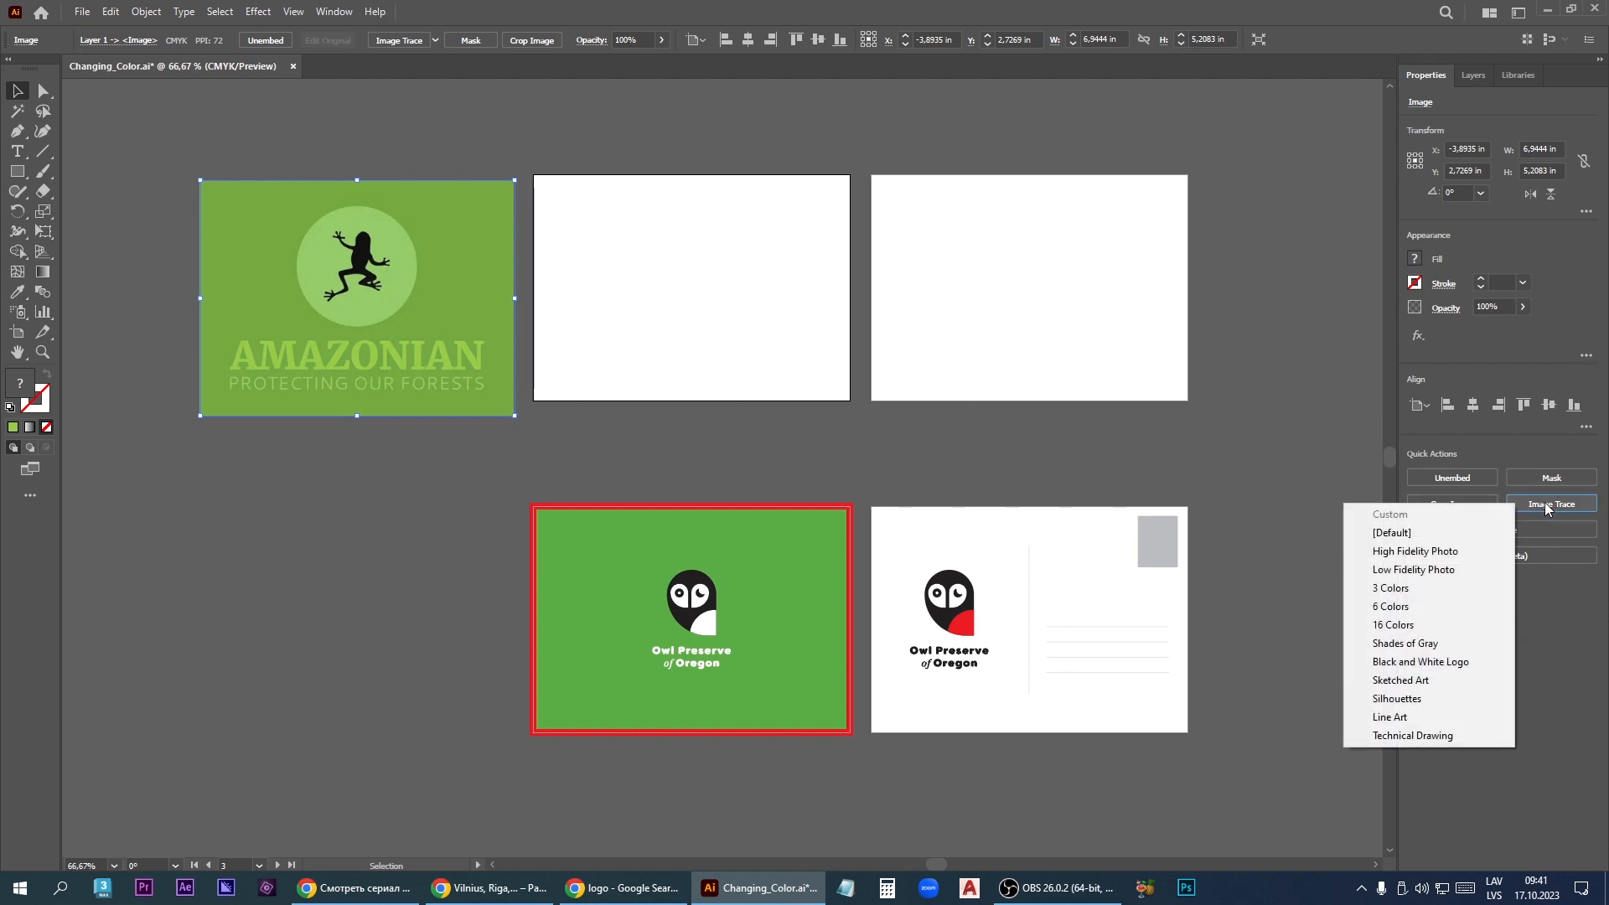
{"action": "left_click", "coordinate": [1419, 592]}
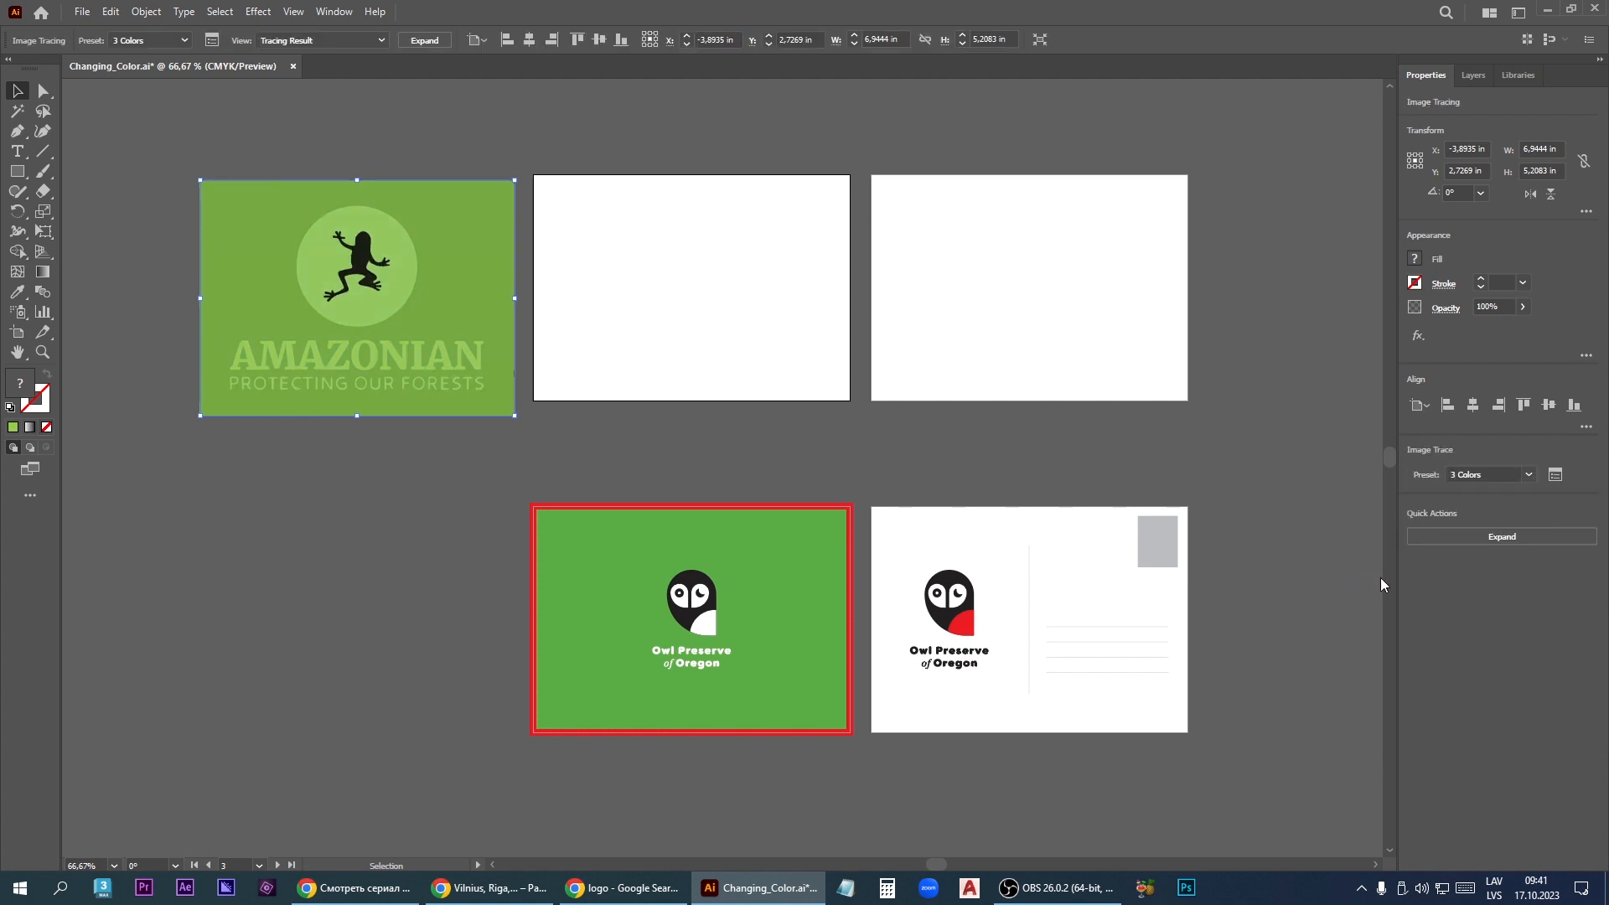
{"action": "left_click", "coordinate": [374, 160]}
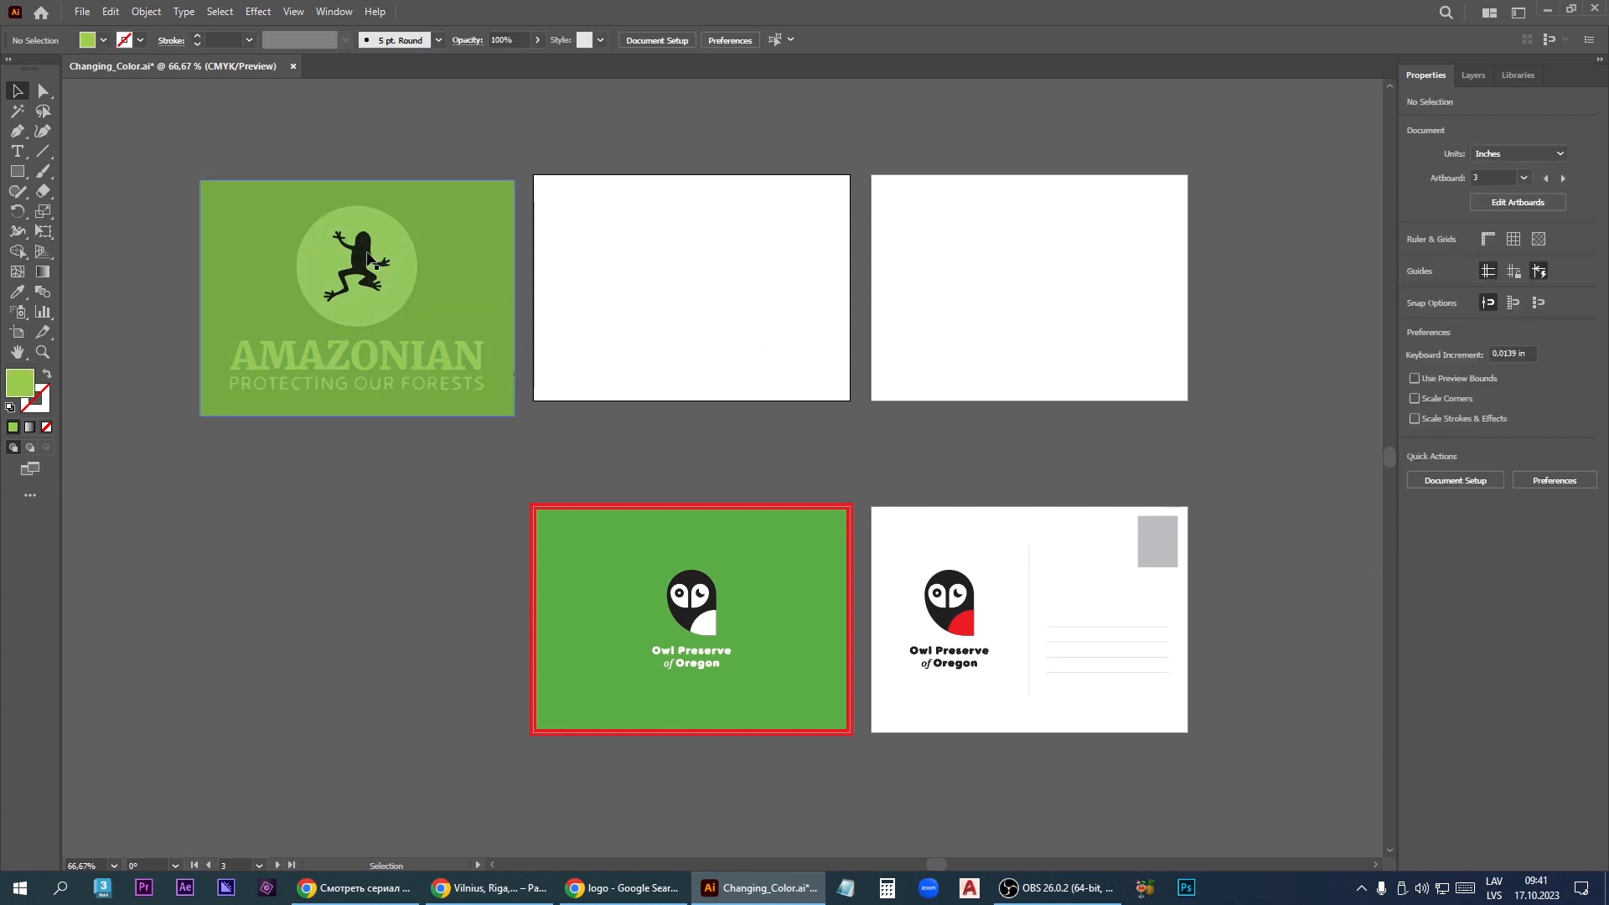
{"action": "left_click", "coordinate": [375, 261]}
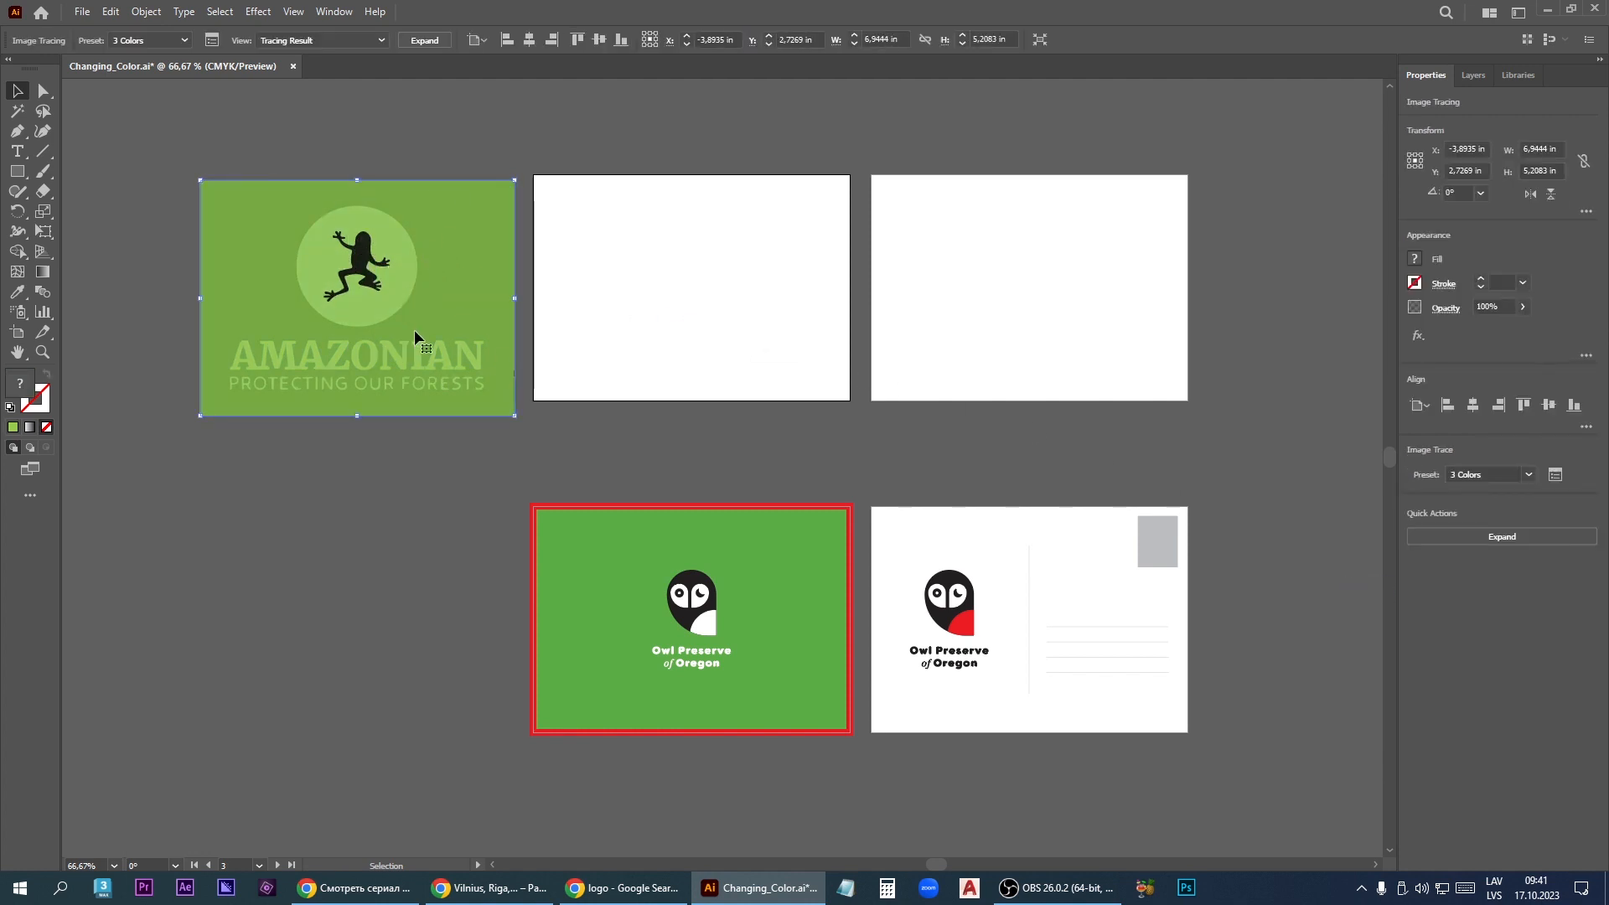
{"action": "left_click", "coordinate": [1501, 536]}
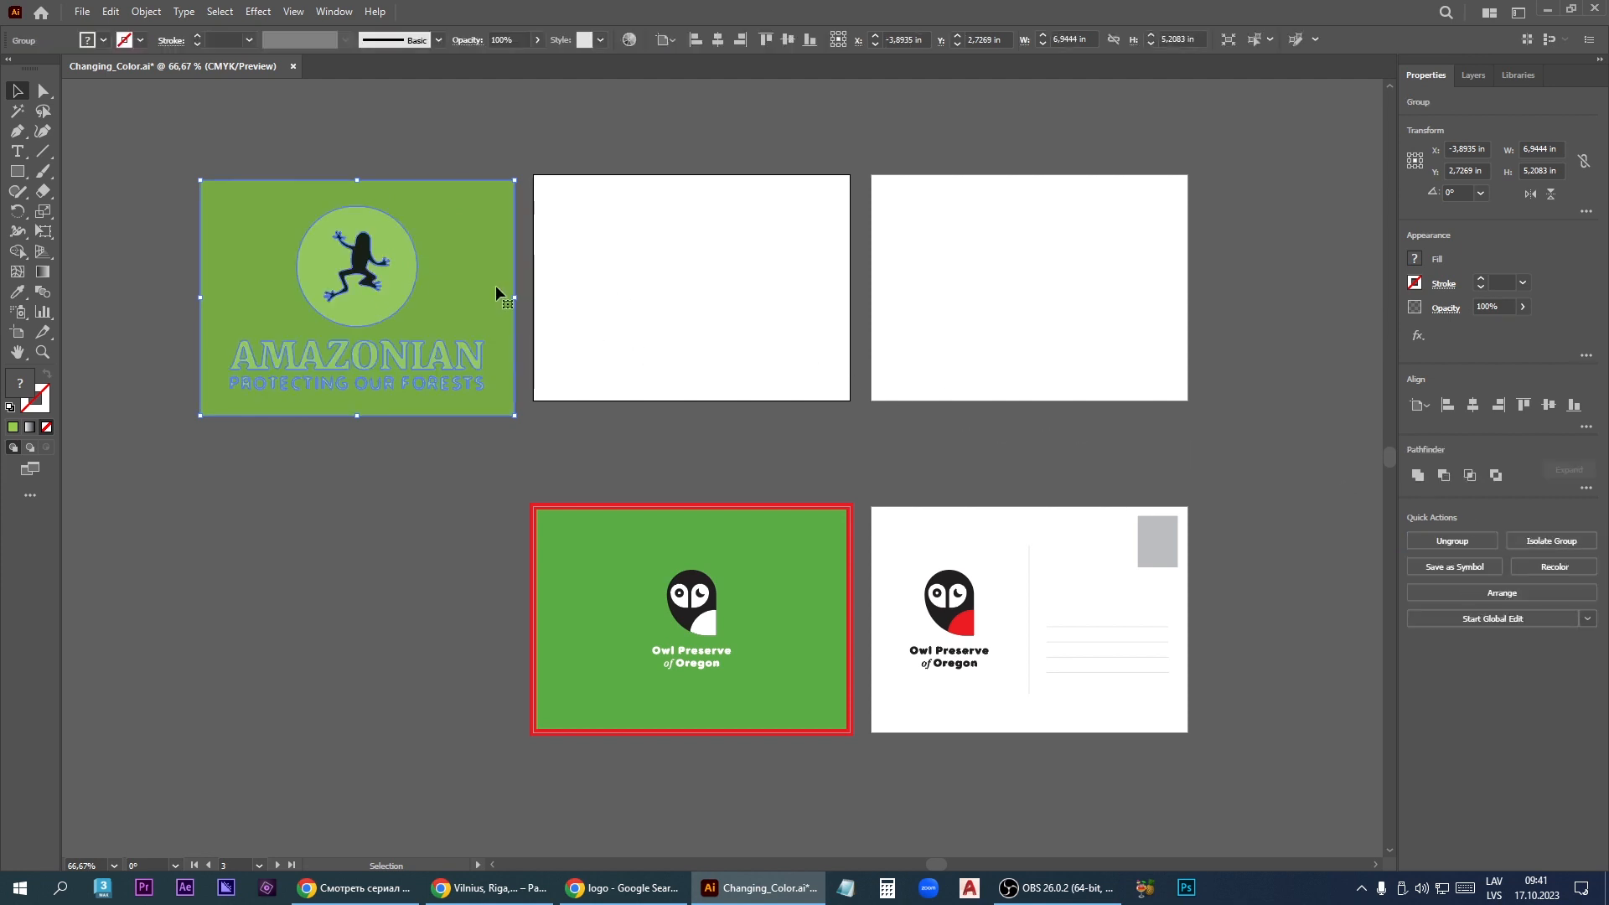
Ungroup the expanded Amazonian logo into separate shapes
{"action": "left_click", "coordinate": [381, 119]}
{"action": "left_click", "coordinate": [366, 256]}
{"action": "left_click", "coordinate": [481, 98]}
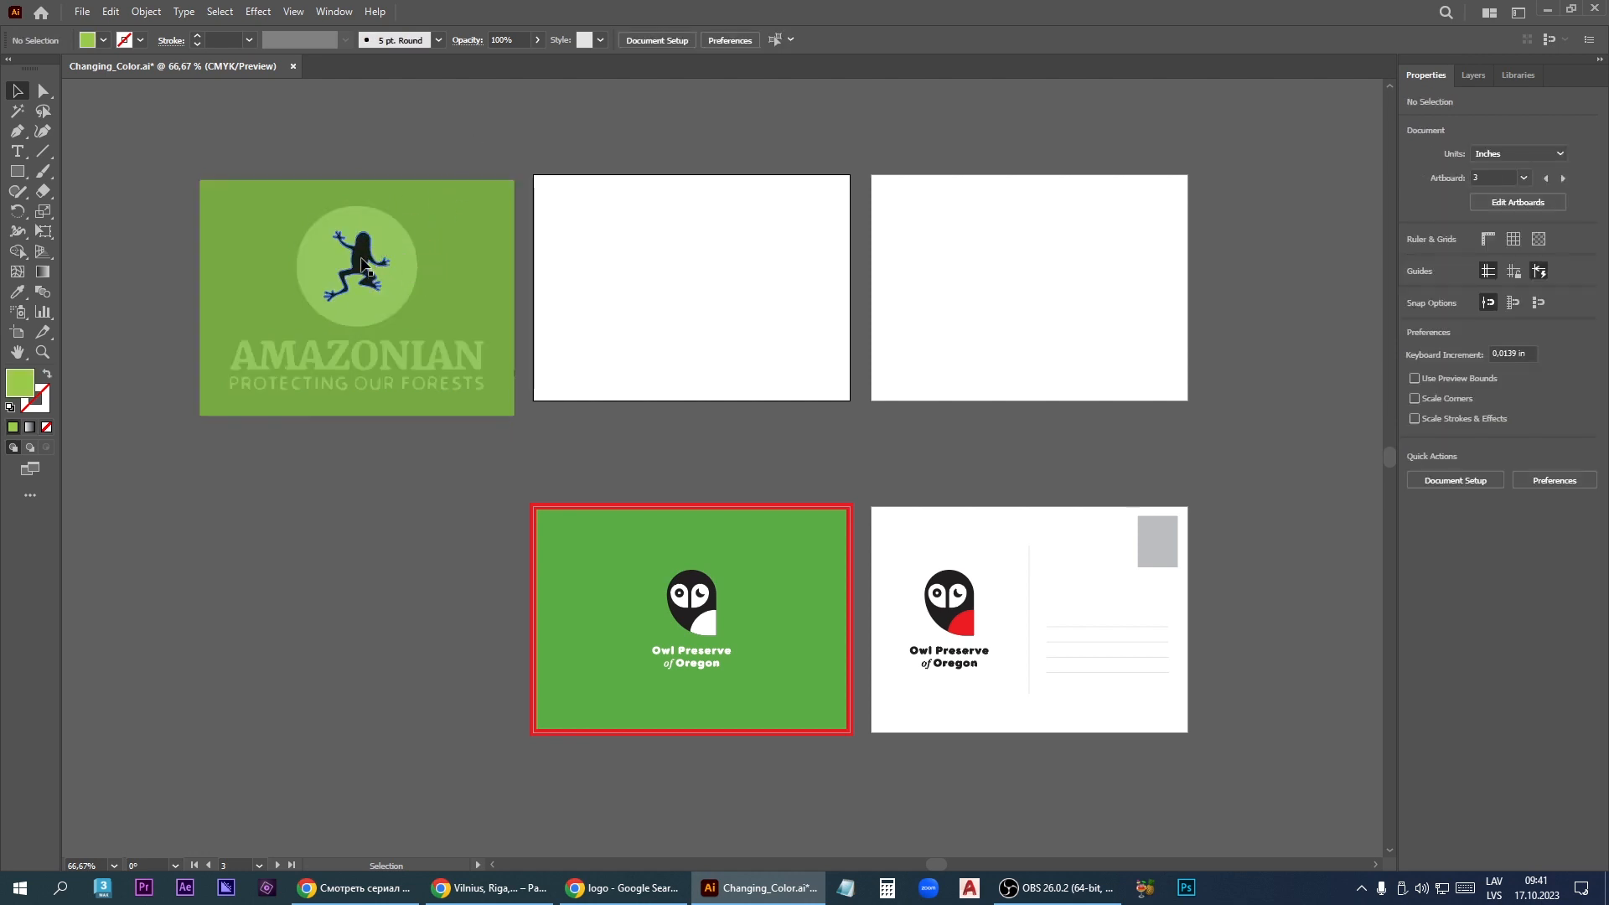
{"action": "left_click", "coordinate": [385, 241]}
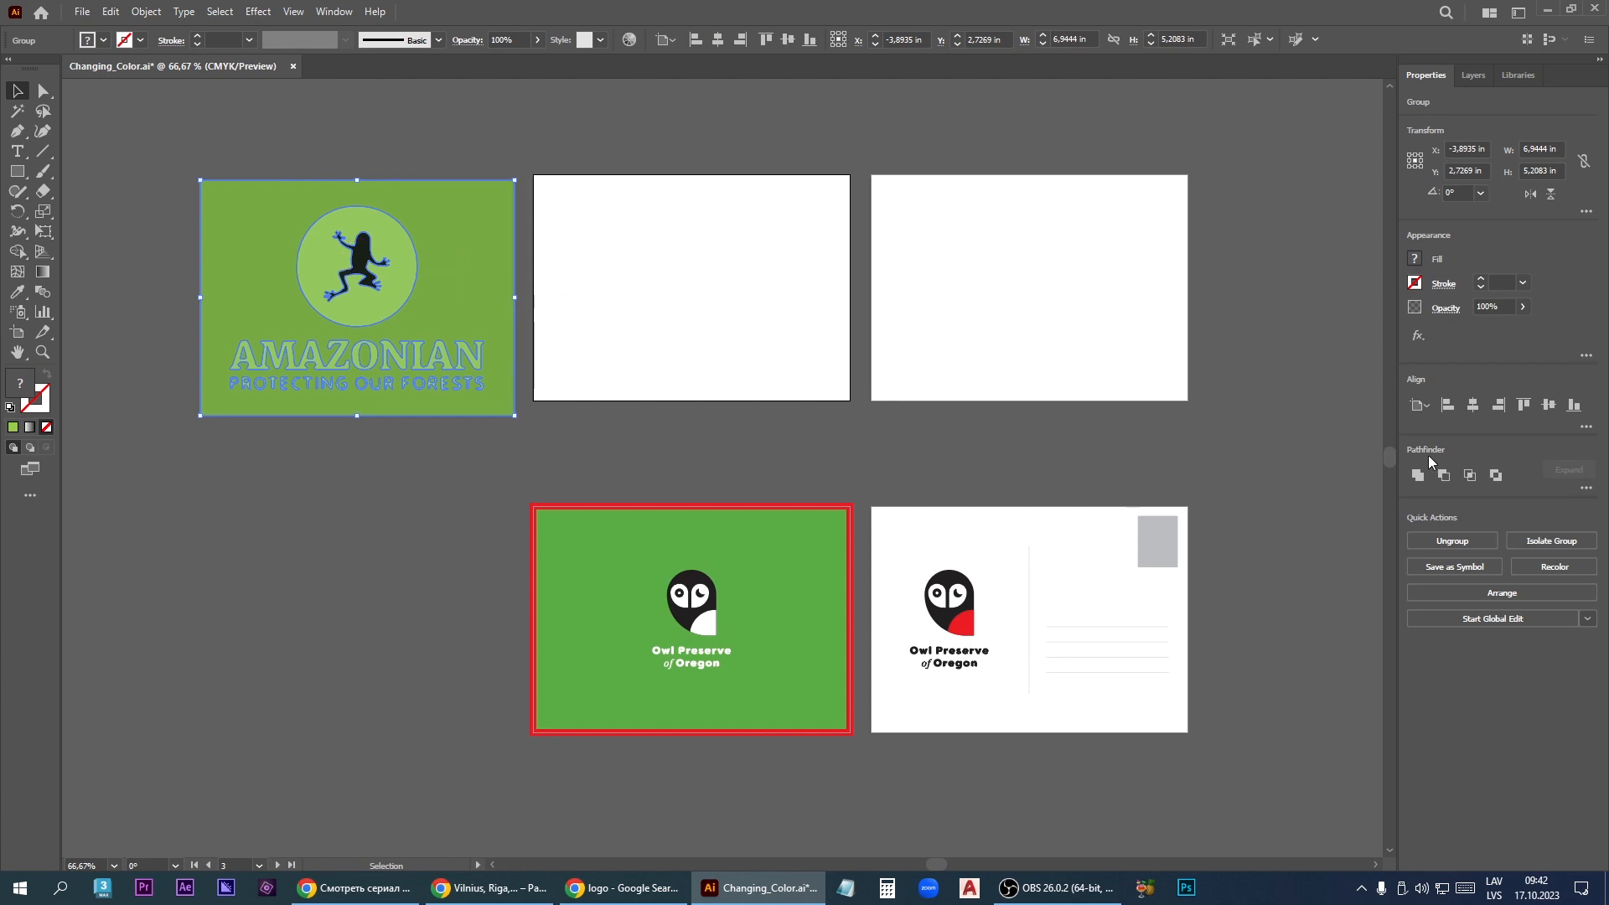
{"action": "left_click", "coordinate": [1481, 543]}
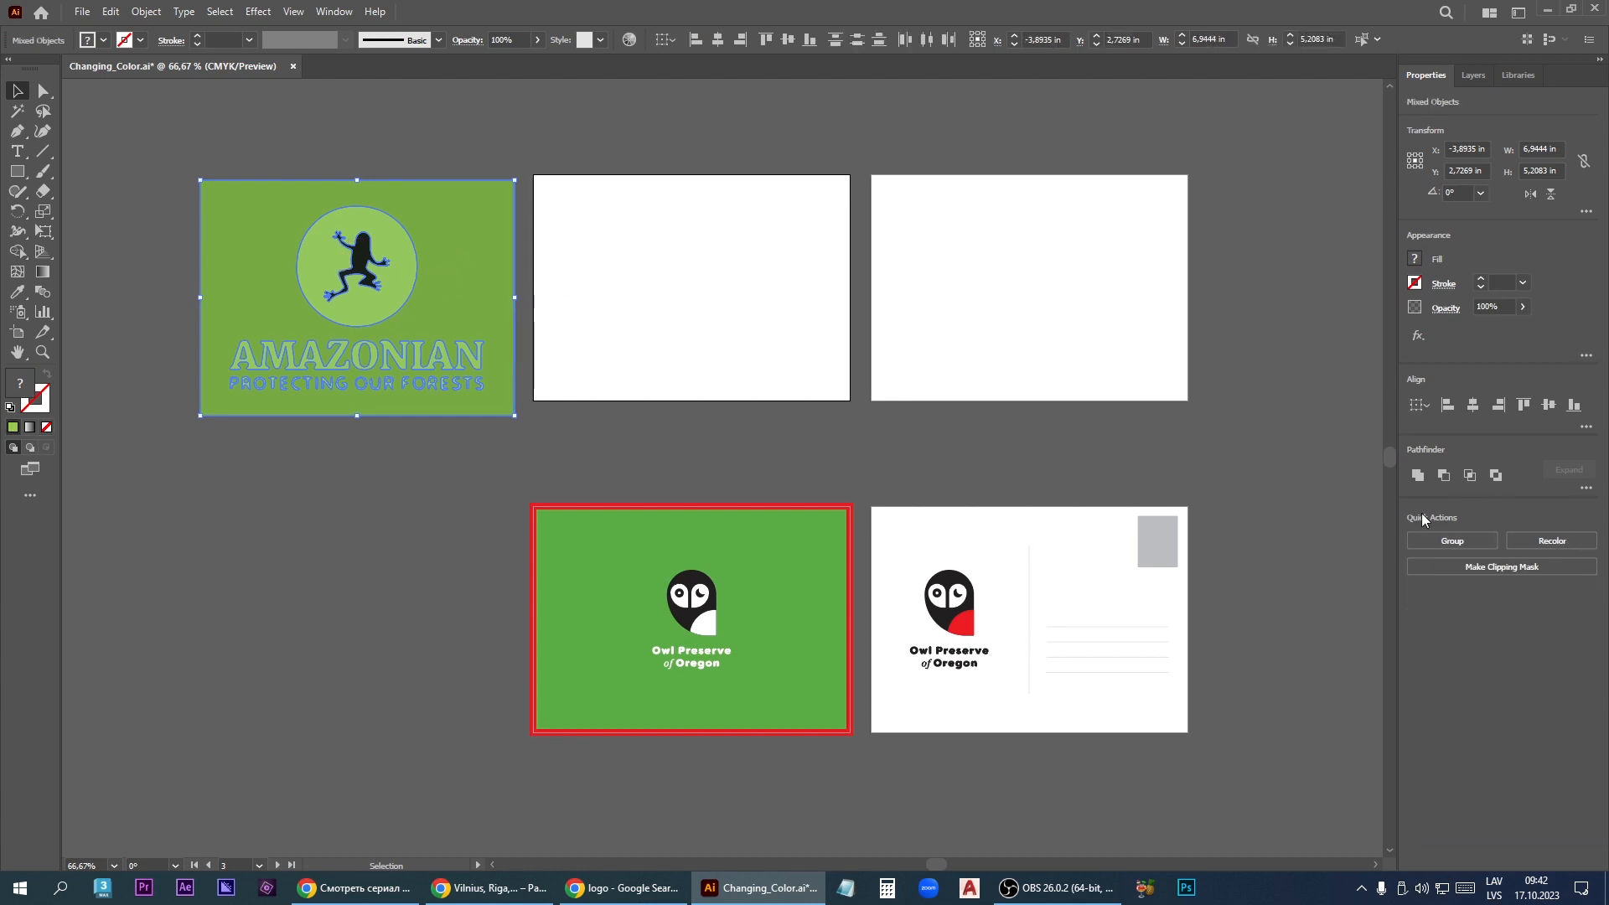
{"action": "left_click", "coordinate": [478, 142]}
Move the frog and its light-green circle onto the adjacent blank artboard as one group, centred horizontally
{"action": "left_click", "coordinate": [368, 250]}
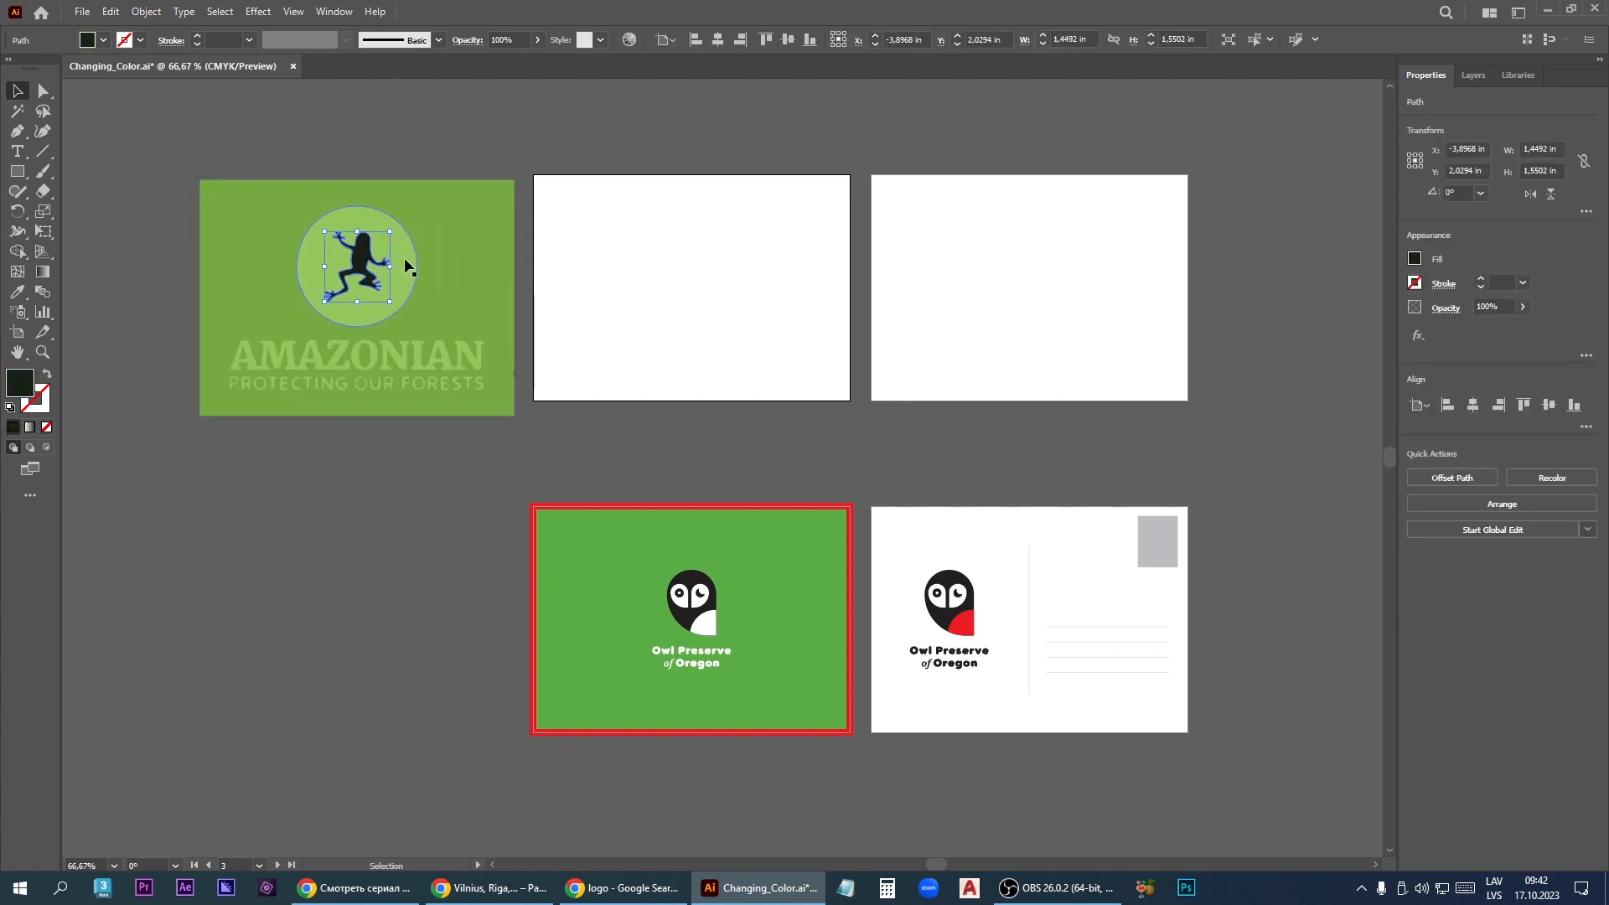
{"action": "left_click", "coordinate": [405, 251], "text": "shift"}
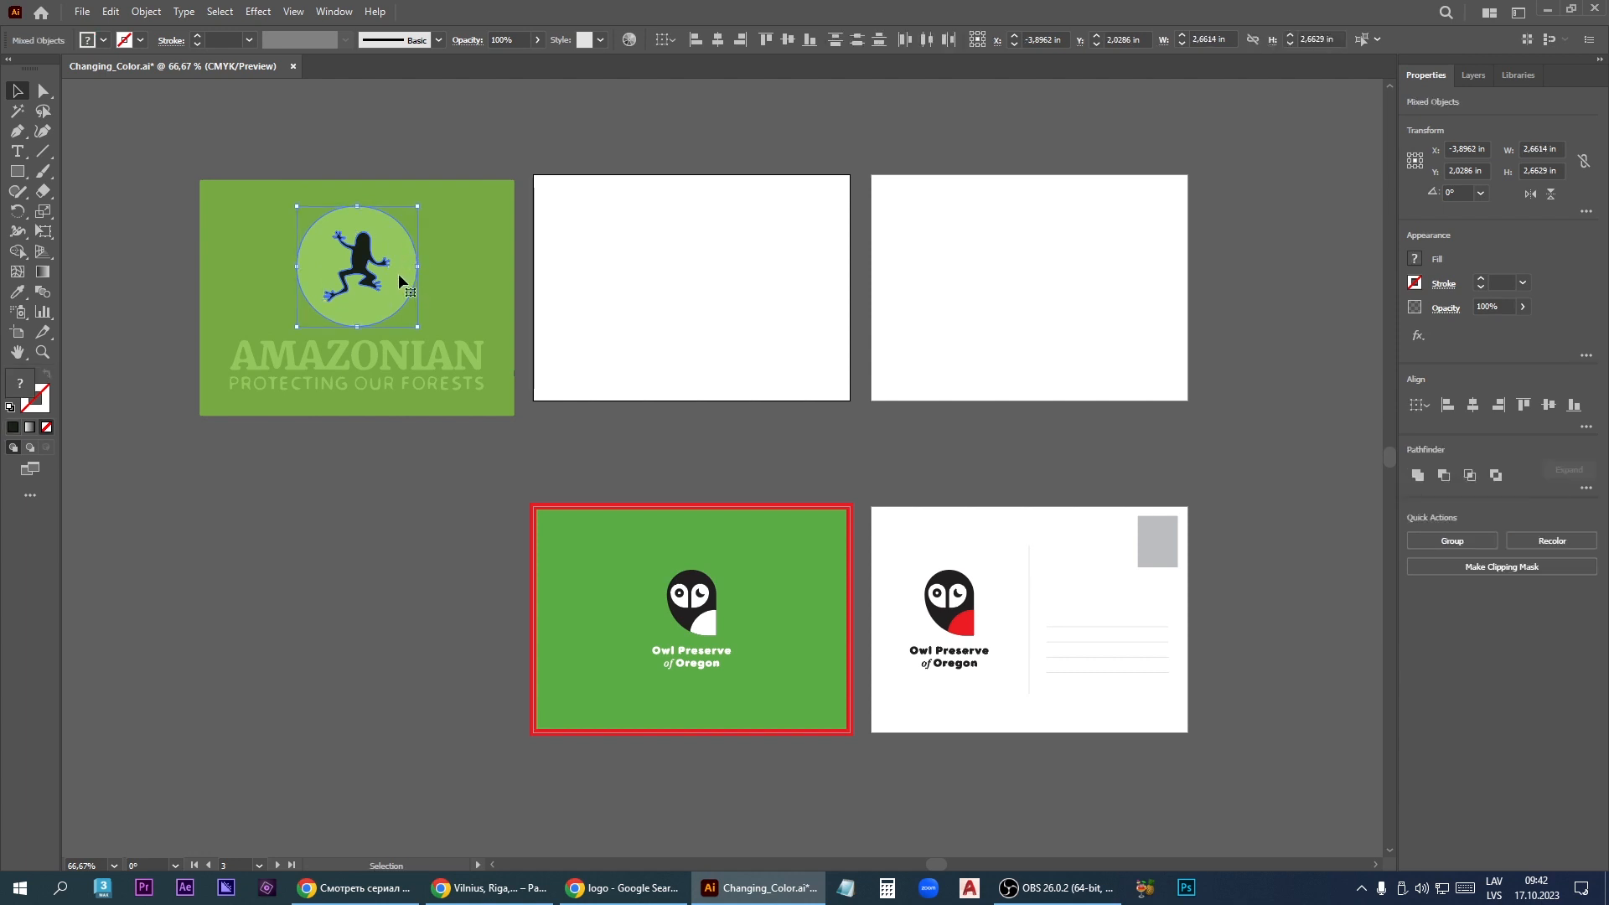
{"action": "left_click_drag", "start_coordinate": [399, 282], "coordinate": [721, 274]}
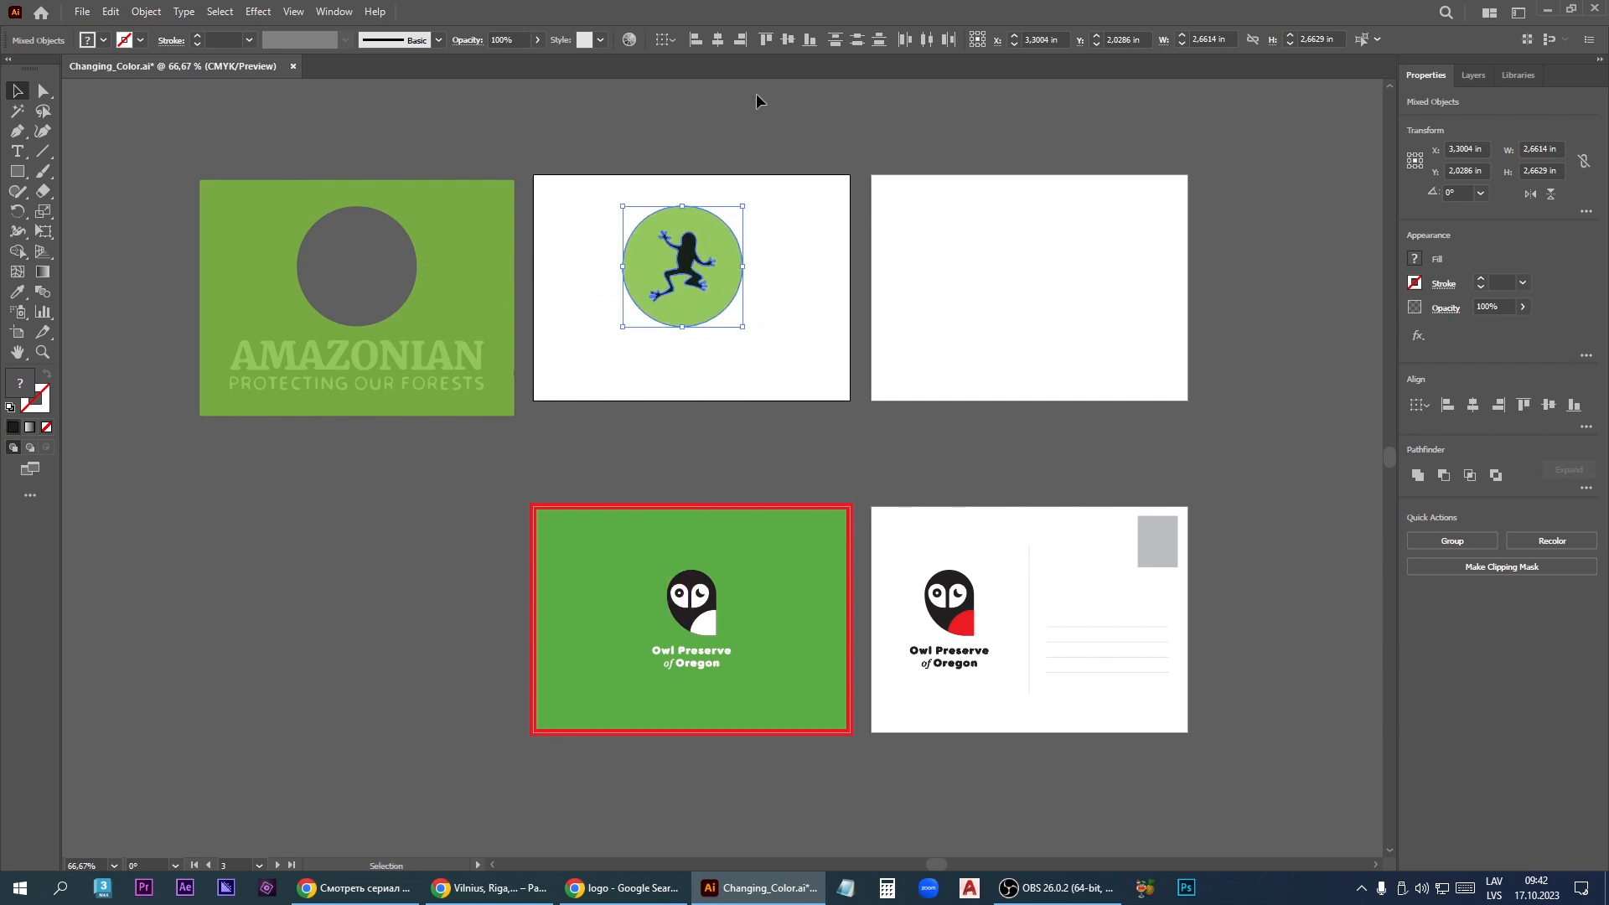
{"action": "key", "text": "ctrl+g"}
{"action": "left_click", "coordinate": [718, 40]}
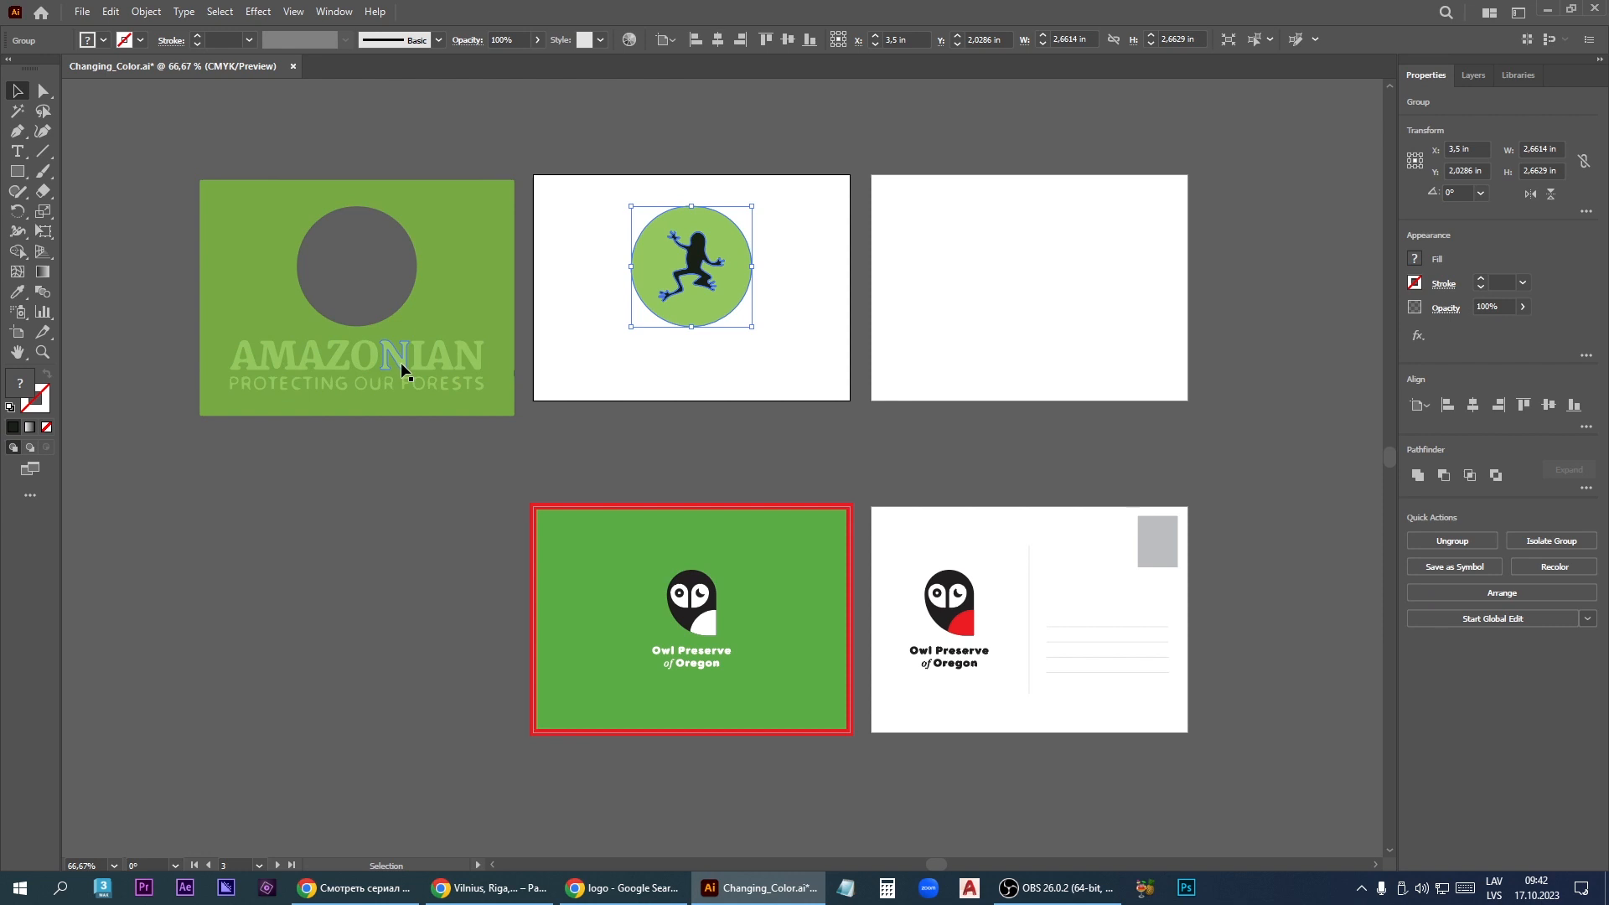
Pull the second-row R of OUR and the first N of AMAZONIAN below the traced logo and examine their outlines
{"action": "left_click_drag", "start_coordinate": [400, 365], "coordinate": [411, 463]}
{"action": "scroll", "coordinate": [401, 452], "scroll_direction": "up", "scroll_amount": 4}
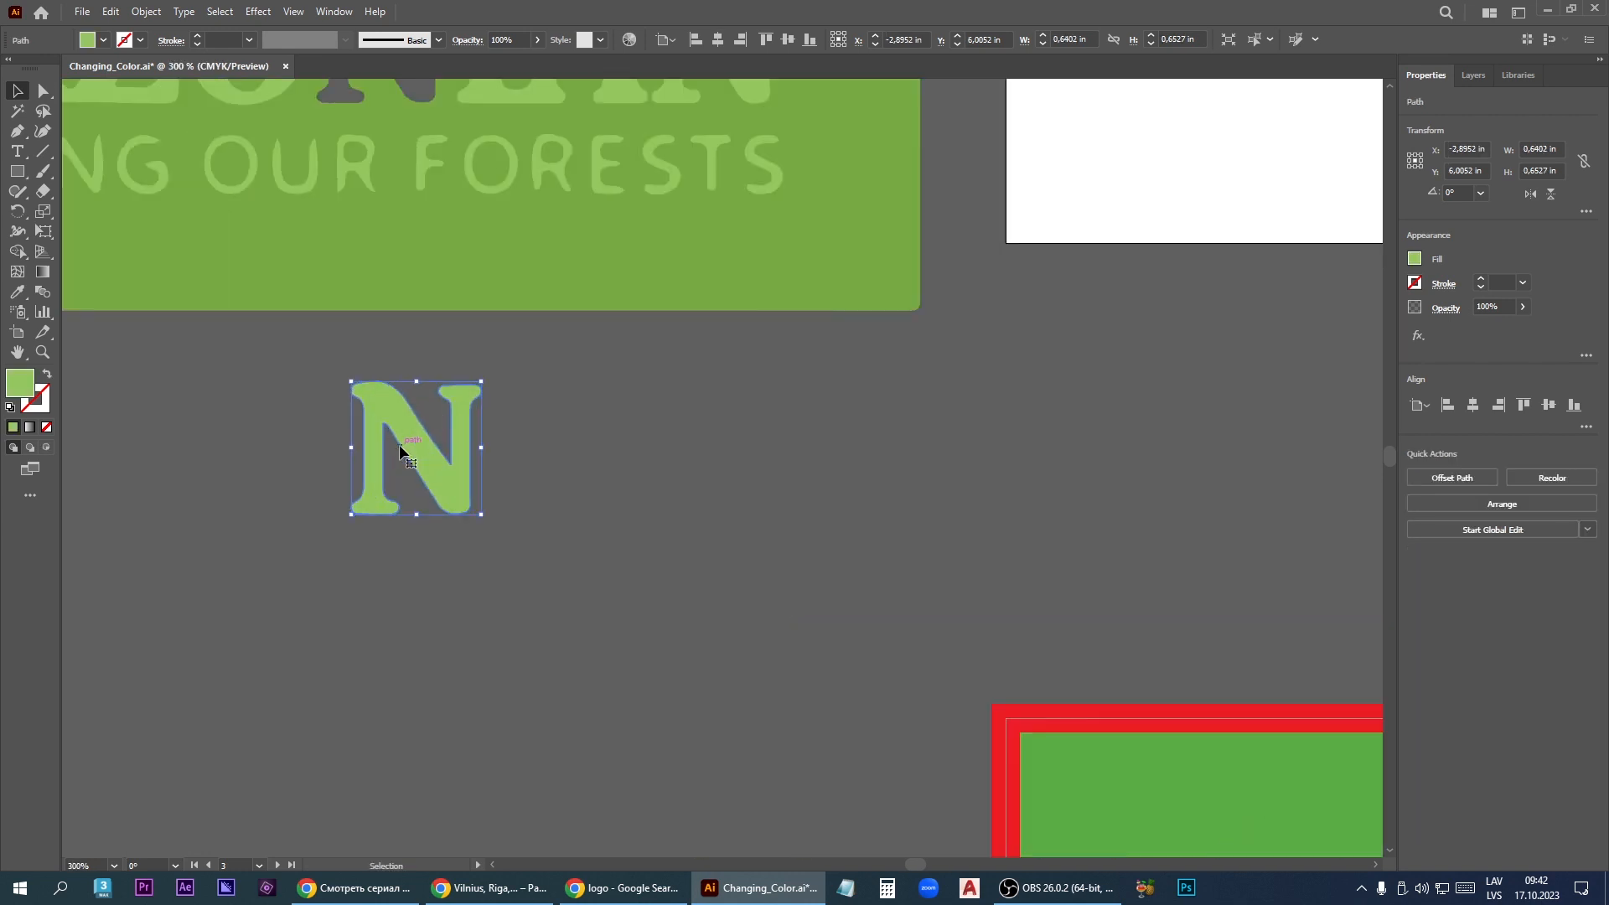
{"action": "scroll", "coordinate": [405, 447], "scroll_direction": "up", "scroll_amount": 2}
{"action": "scroll", "coordinate": [658, 441], "scroll_direction": "down", "scroll_amount": 5}
{"action": "scroll", "coordinate": [572, 356], "scroll_direction": "up", "scroll_amount": 3}
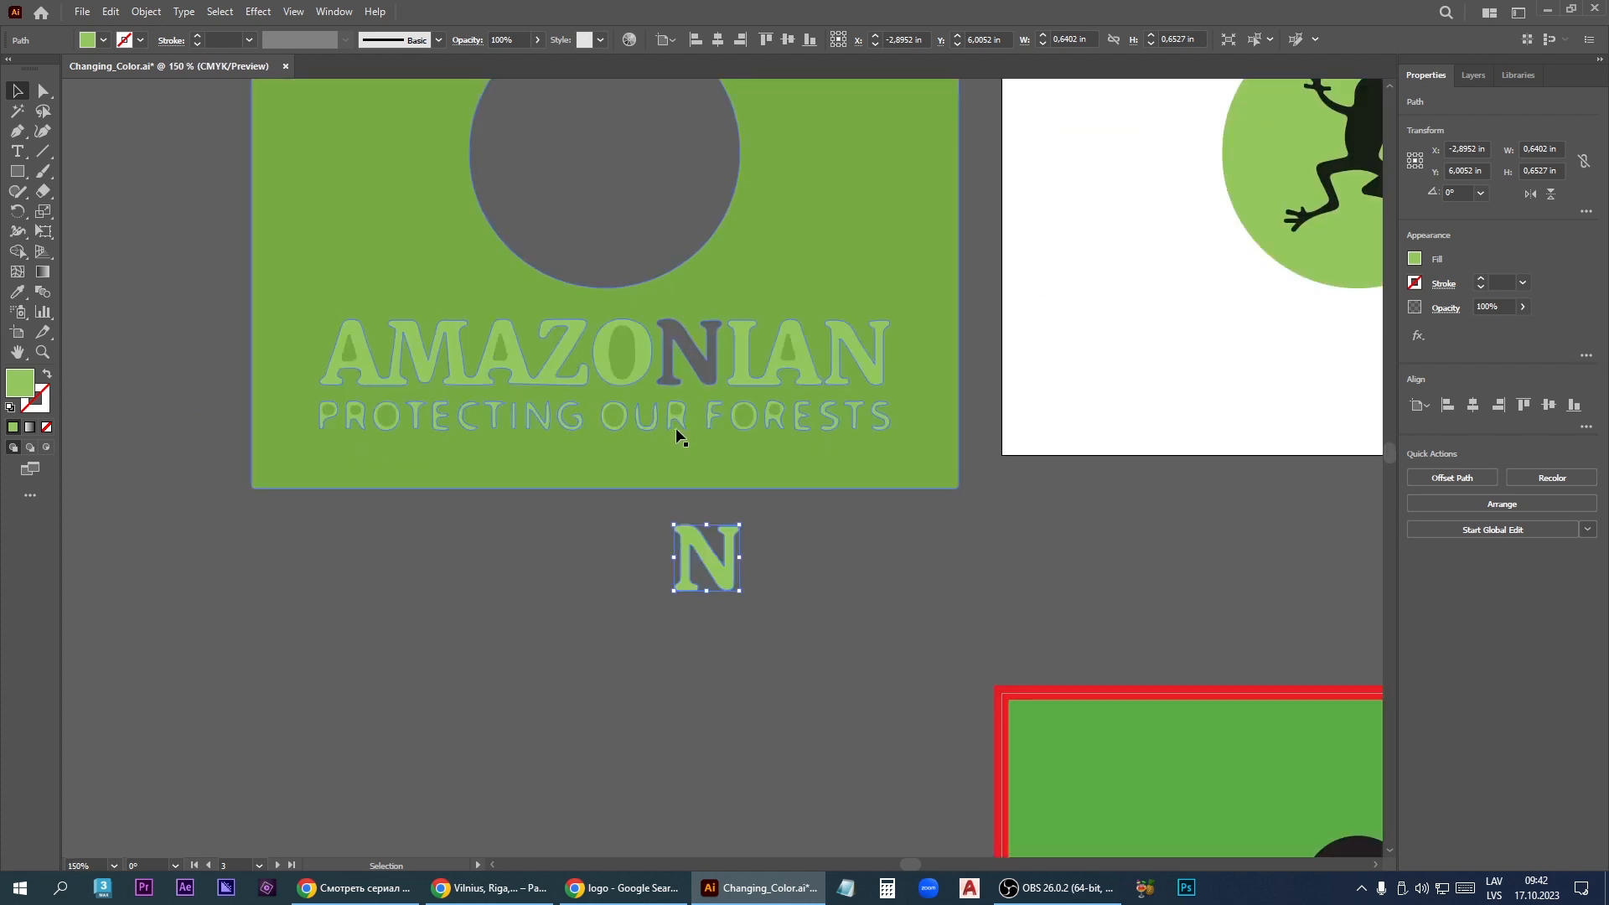
{"action": "left_click_drag", "start_coordinate": [676, 431], "coordinate": [618, 545]}
{"action": "scroll", "coordinate": [618, 545], "scroll_direction": "up", "scroll_amount": 5}
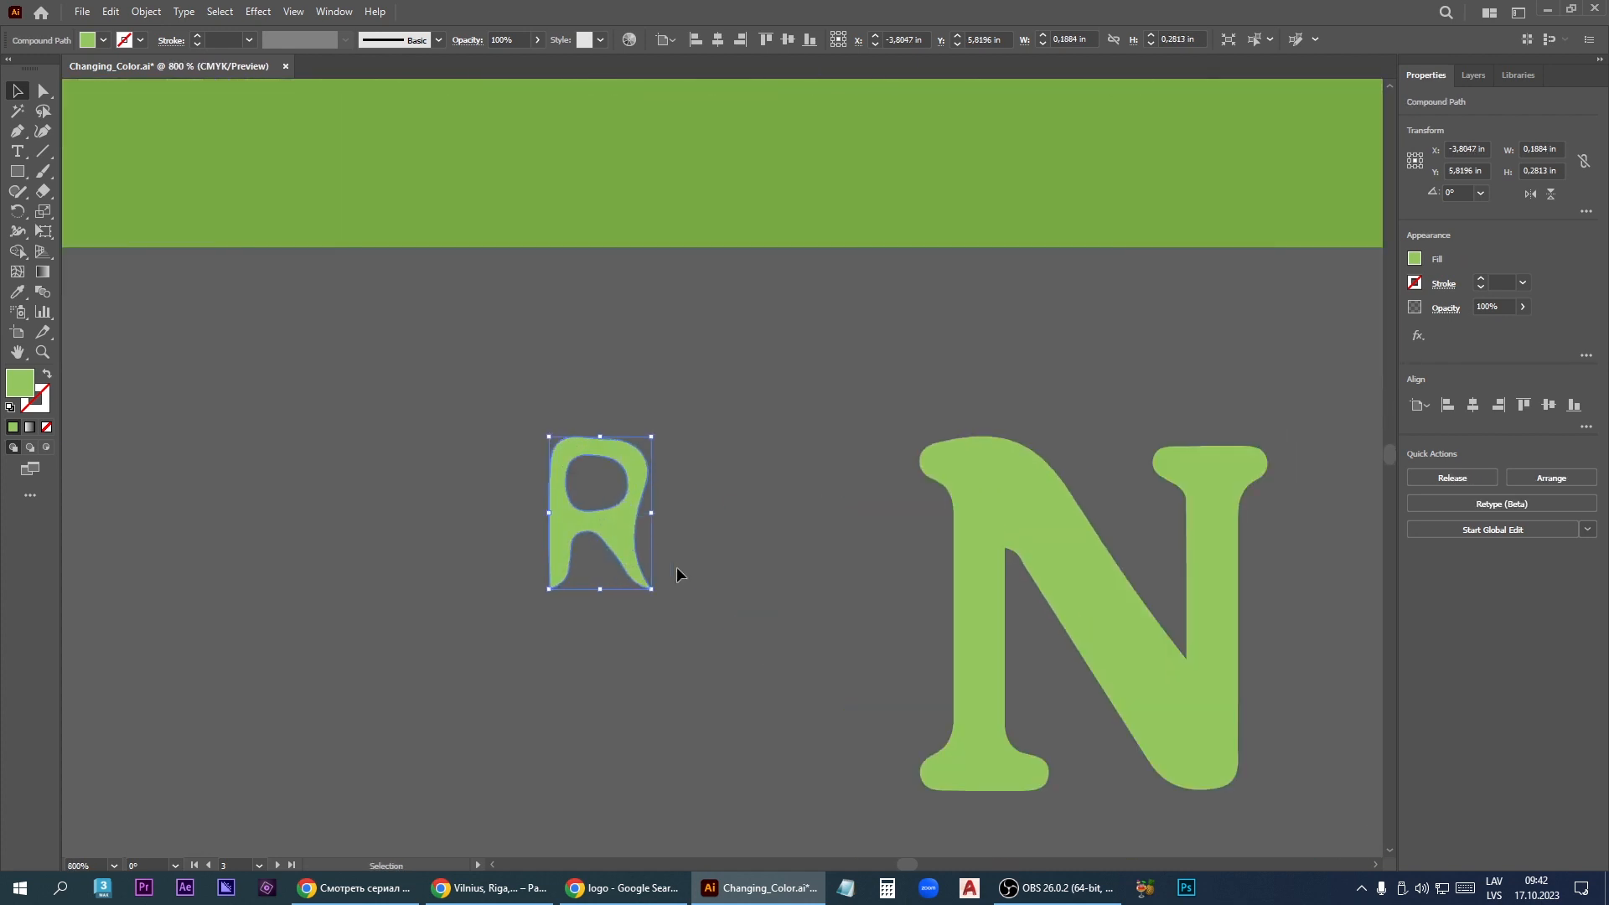
{"action": "left_click", "coordinate": [732, 652]}
{"action": "scroll", "coordinate": [689, 637], "scroll_direction": "down", "scroll_amount": 7}
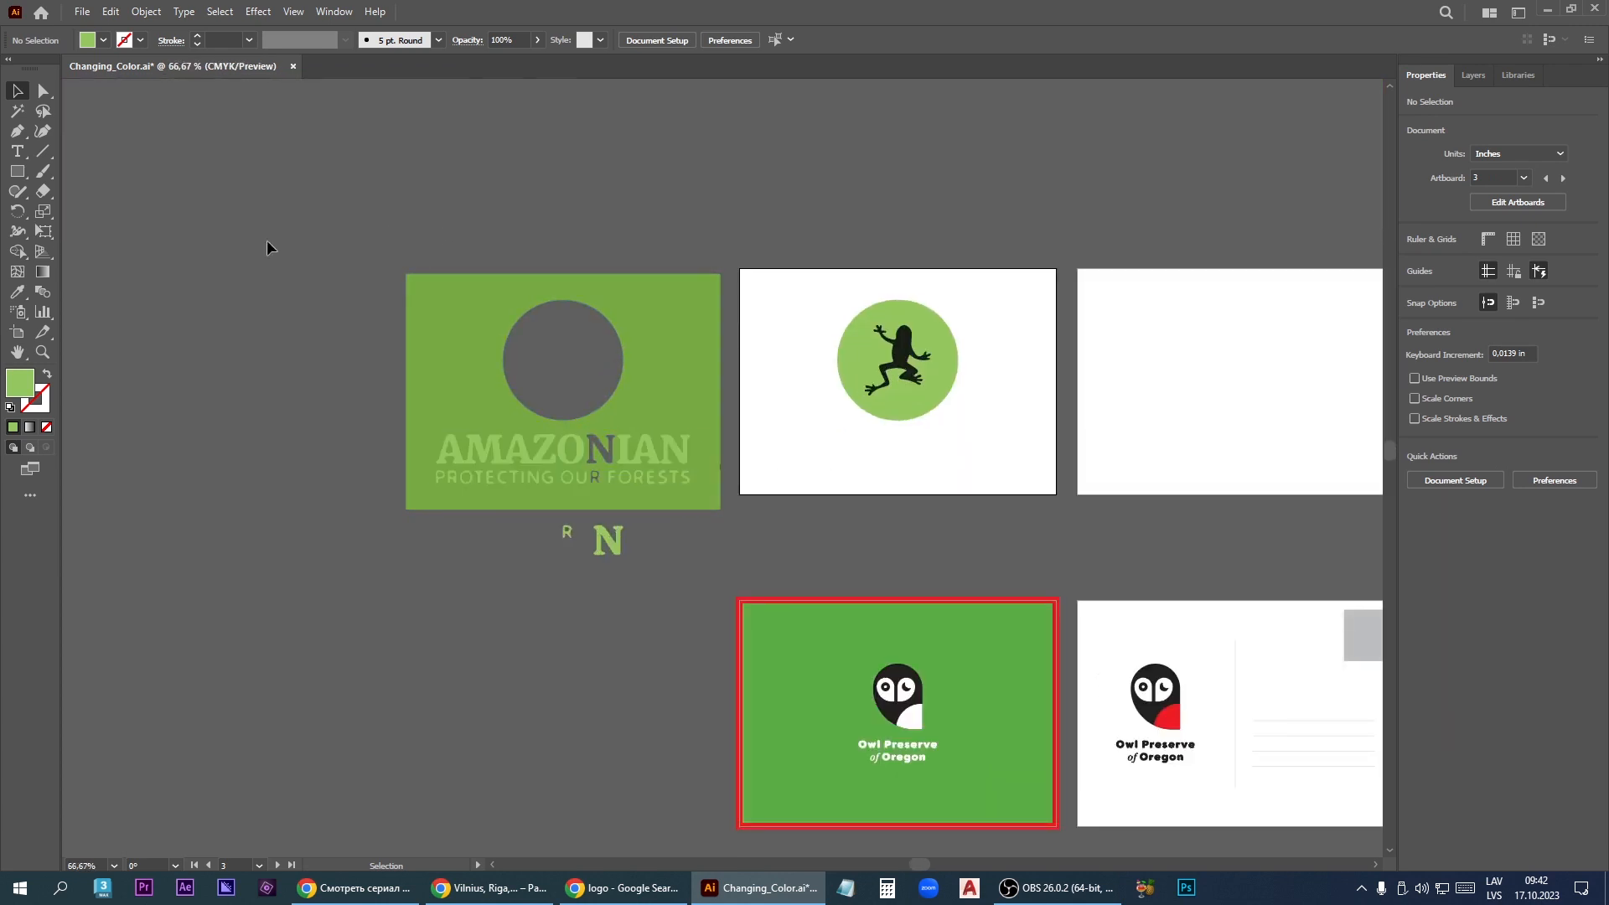
Add a two-line text below the frog emblem reading "AMAZONIAN" and "PROTECTIN FORESTS"
{"action": "key", "text": "t"}
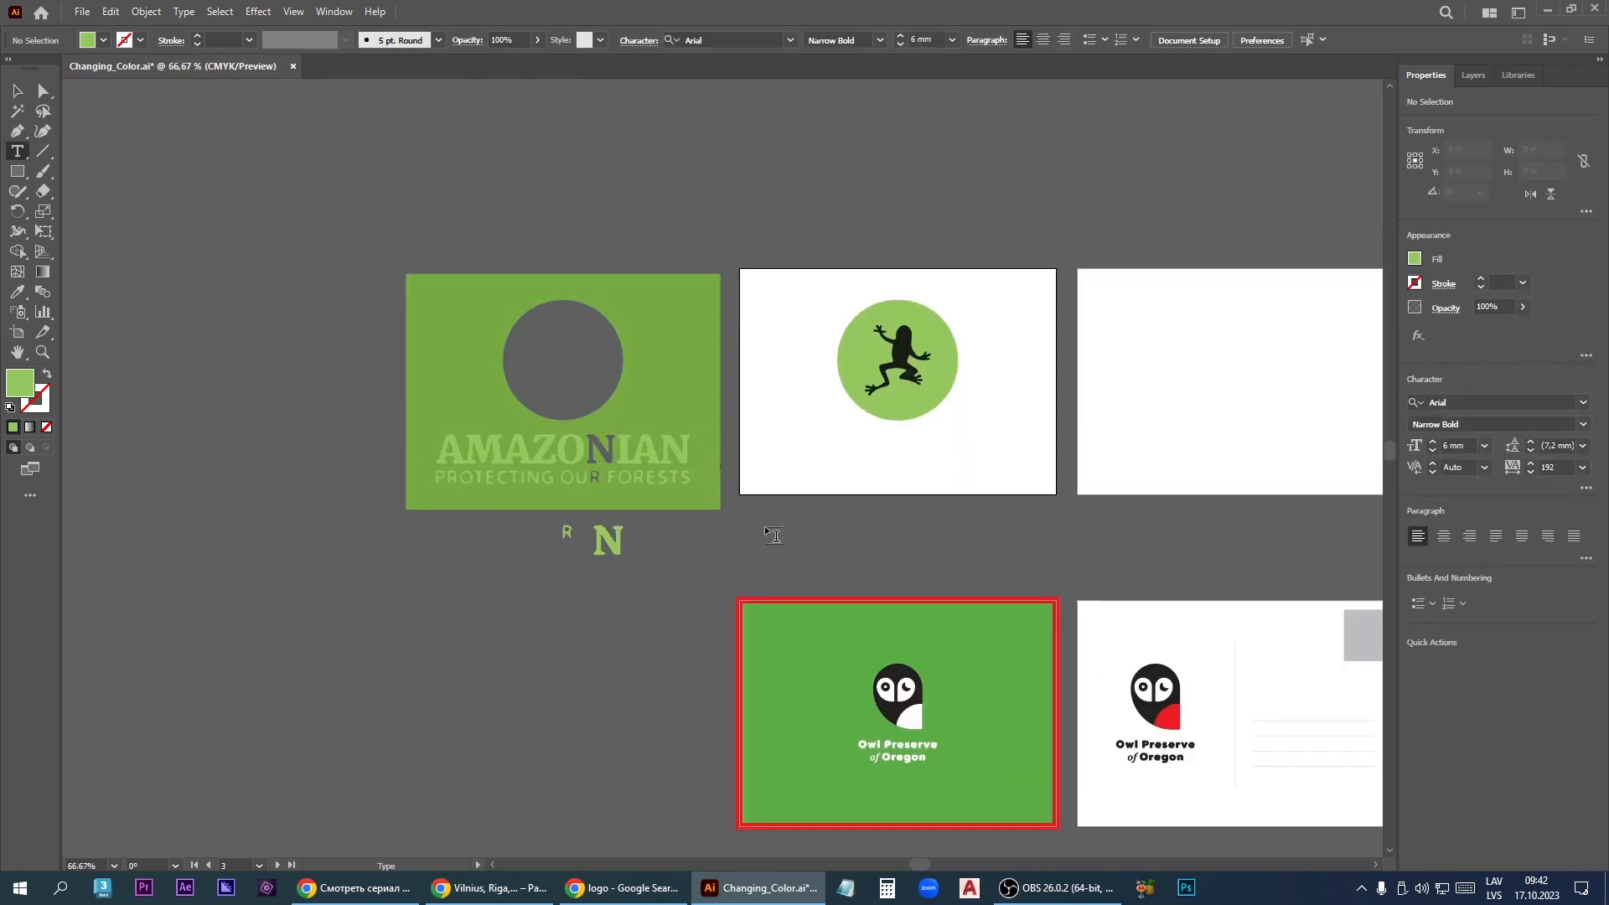
{"action": "left_click", "coordinate": [776, 445]}
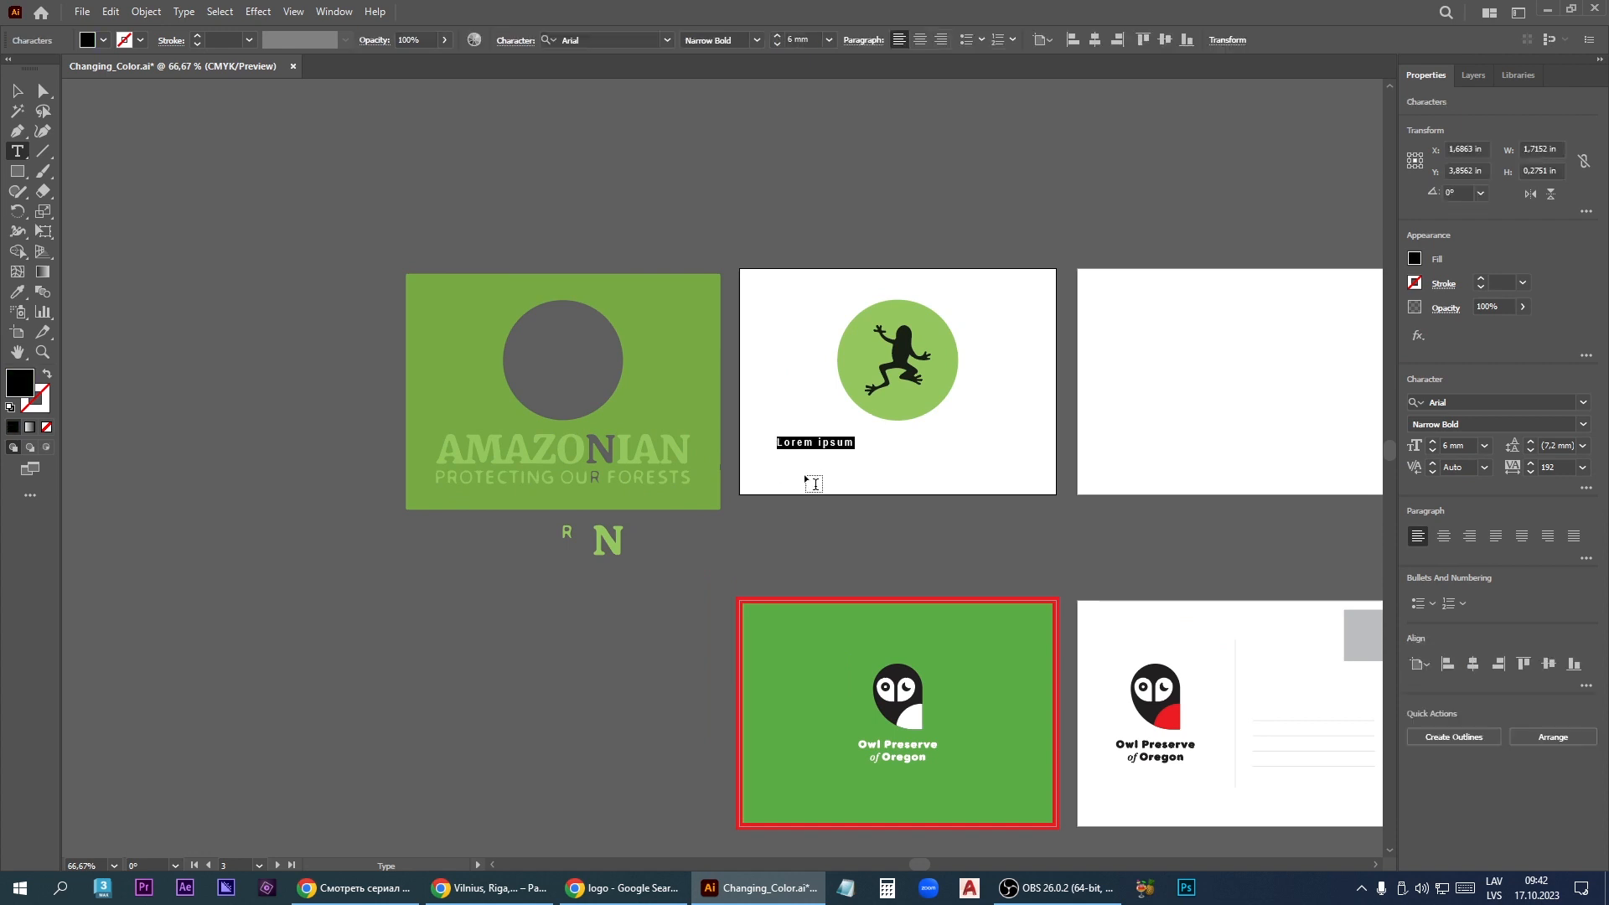
{"action": "type", "text": "AMAZONIA"}
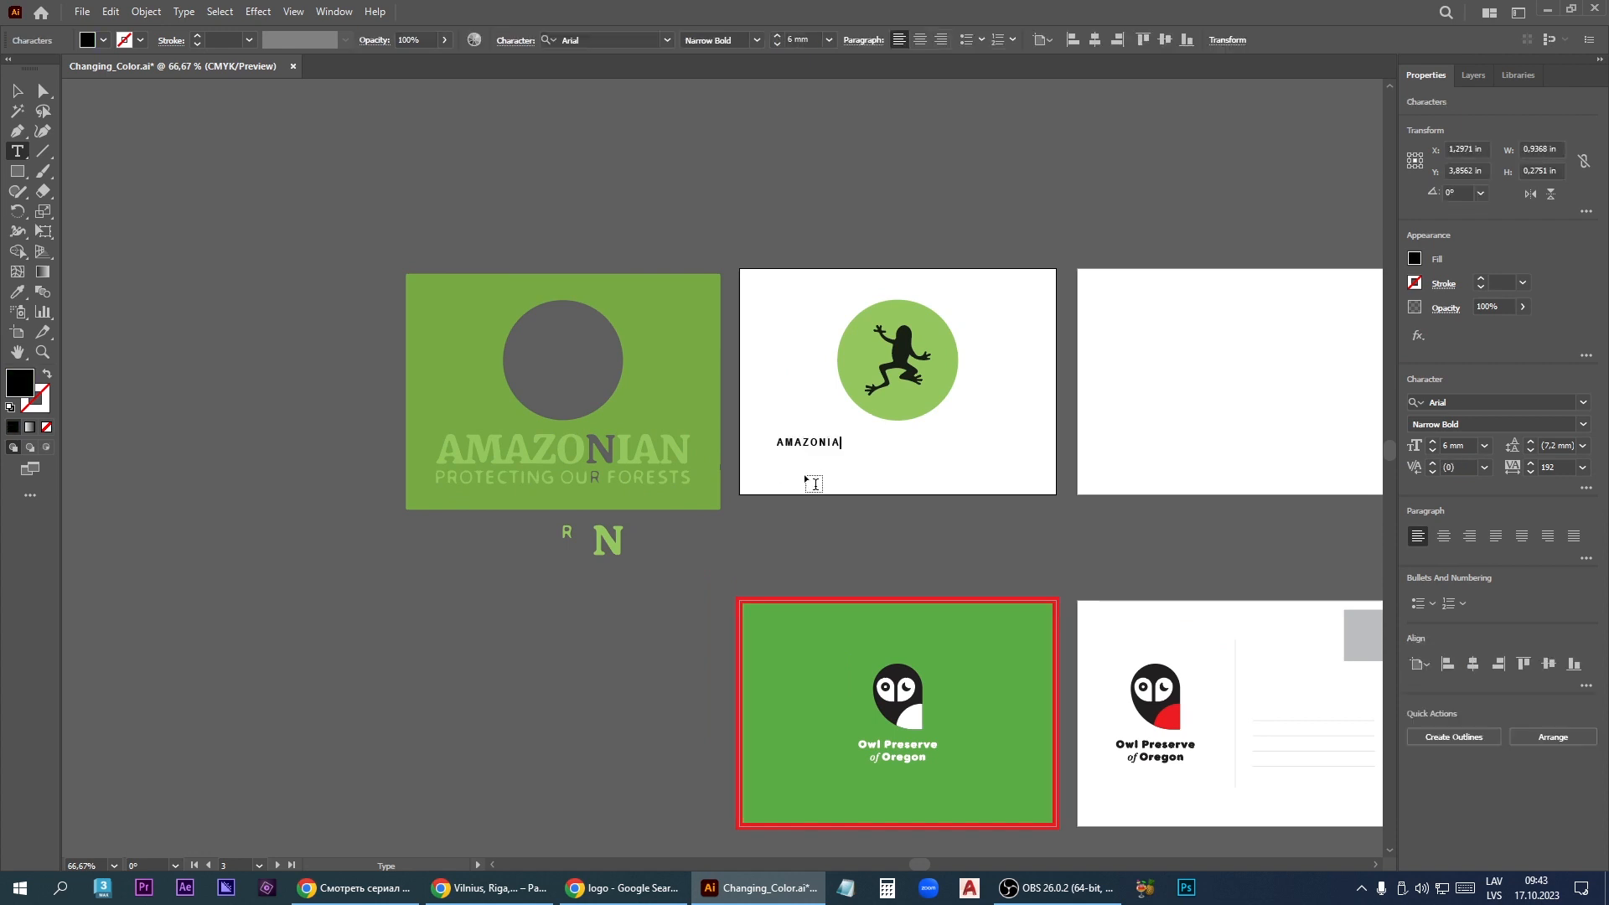
{"action": "type", "text": "N PROTECTIN FORESTS"}
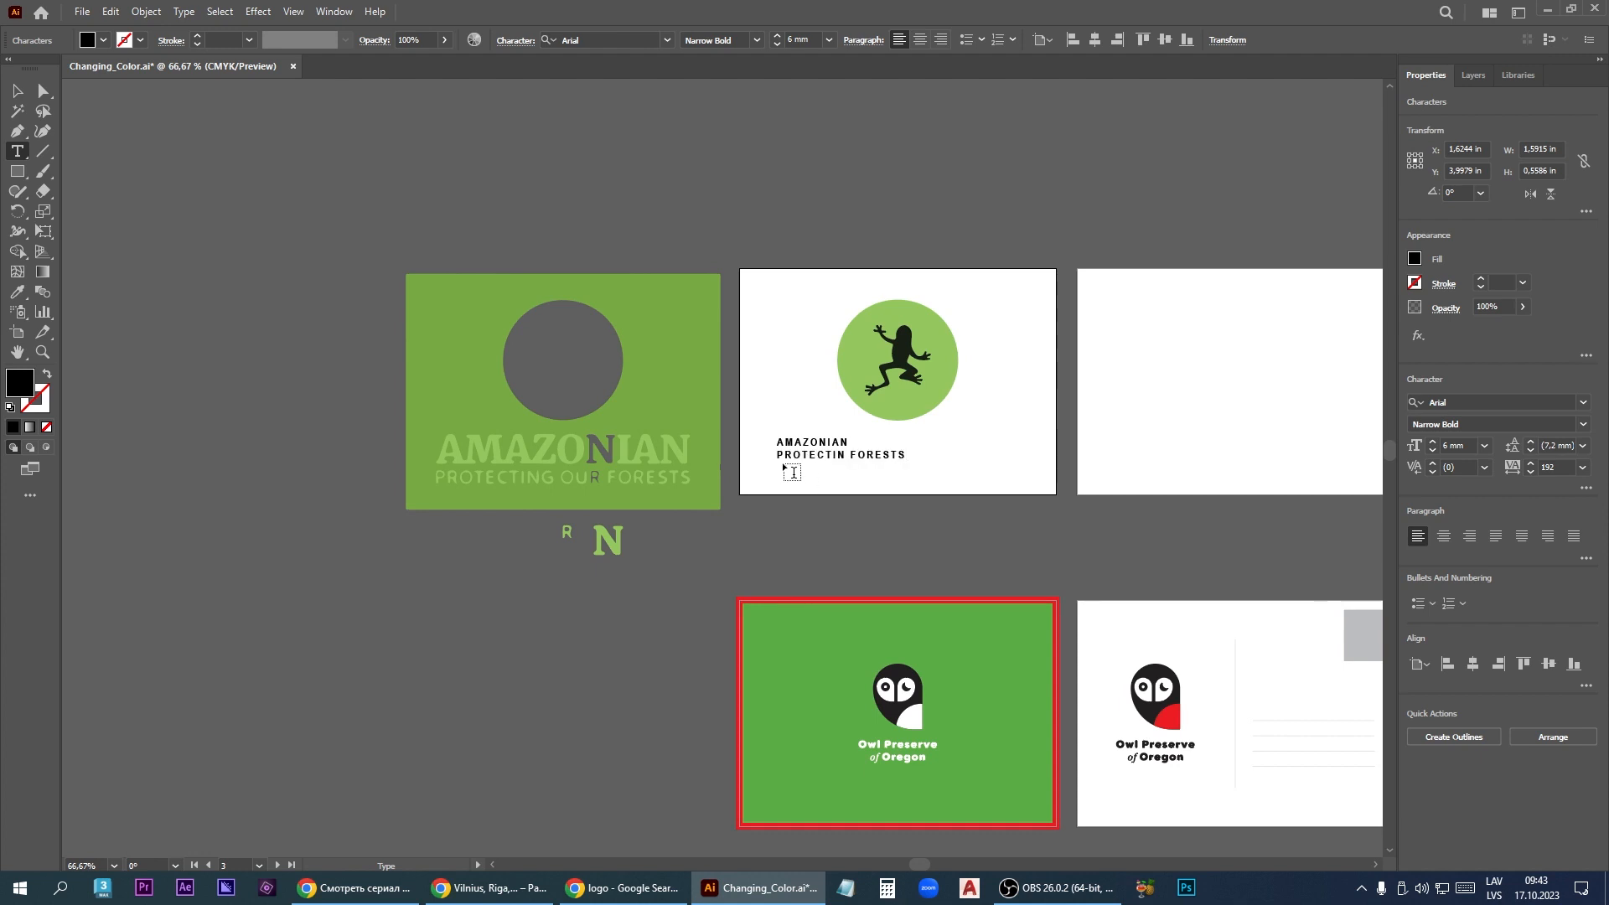
Set the font size of both text lines below the emblem to 14 mm
{"action": "left_click_drag", "start_coordinate": [777, 440], "coordinate": [913, 459]}
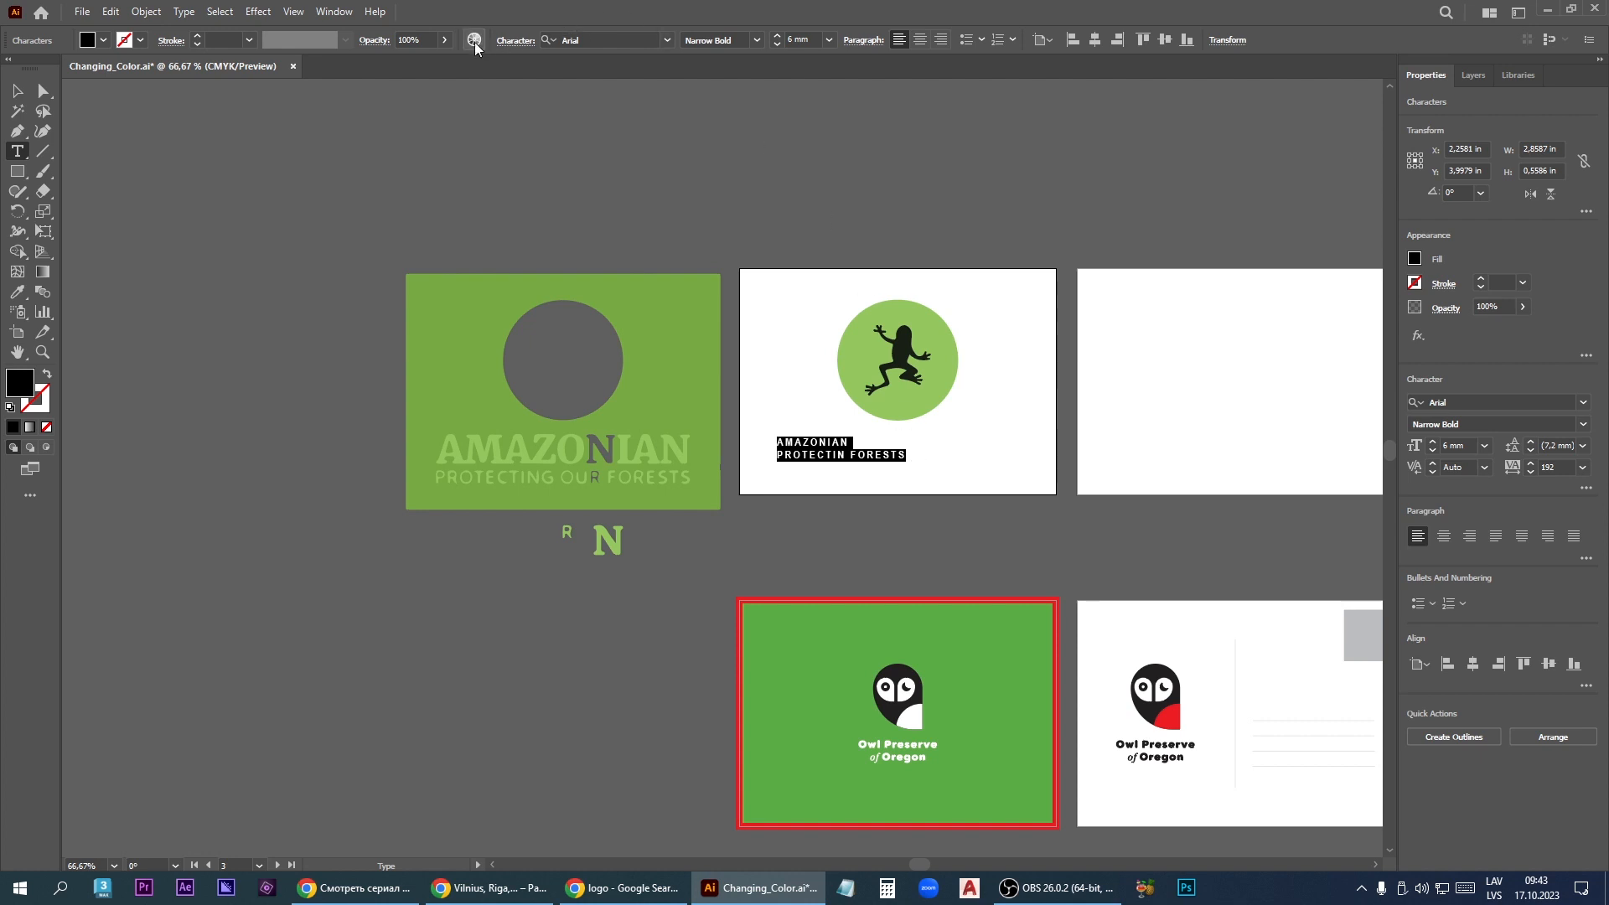
{"action": "left_click", "coordinate": [778, 36]}
{"action": "left_click", "coordinate": [778, 36]}
{"action": "left_click", "coordinate": [778, 36]}
{"action": "left_click", "coordinate": [778, 36]}
{"action": "left_click", "coordinate": [778, 36]}
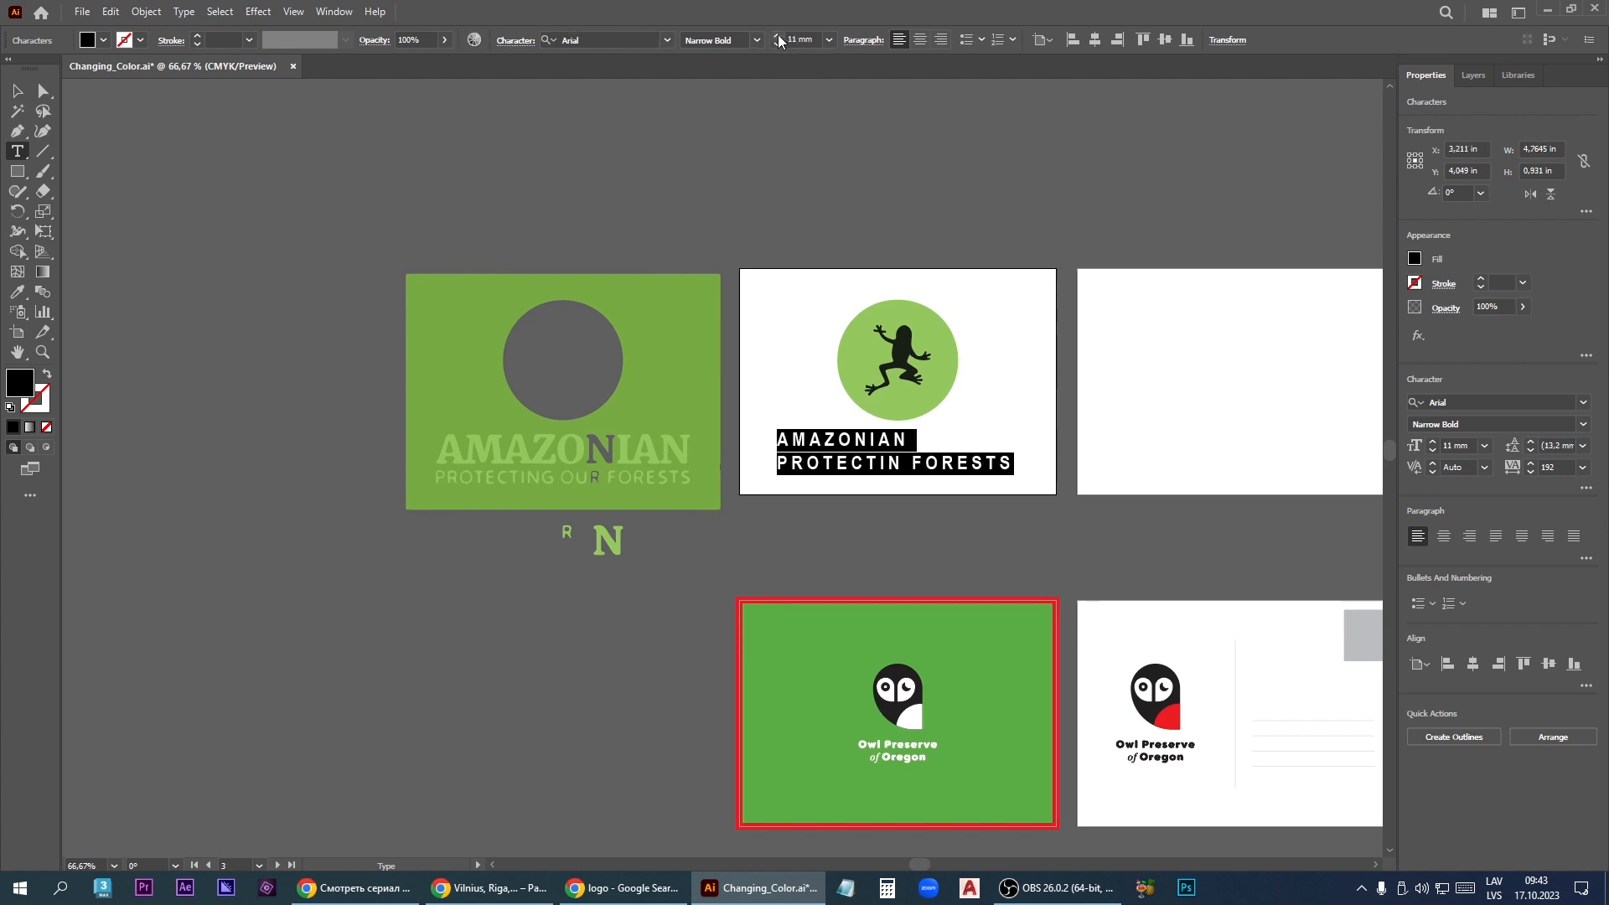
{"action": "left_click", "coordinate": [778, 37]}
{"action": "left_click", "coordinate": [777, 36]}
{"action": "left_click", "coordinate": [777, 36]}
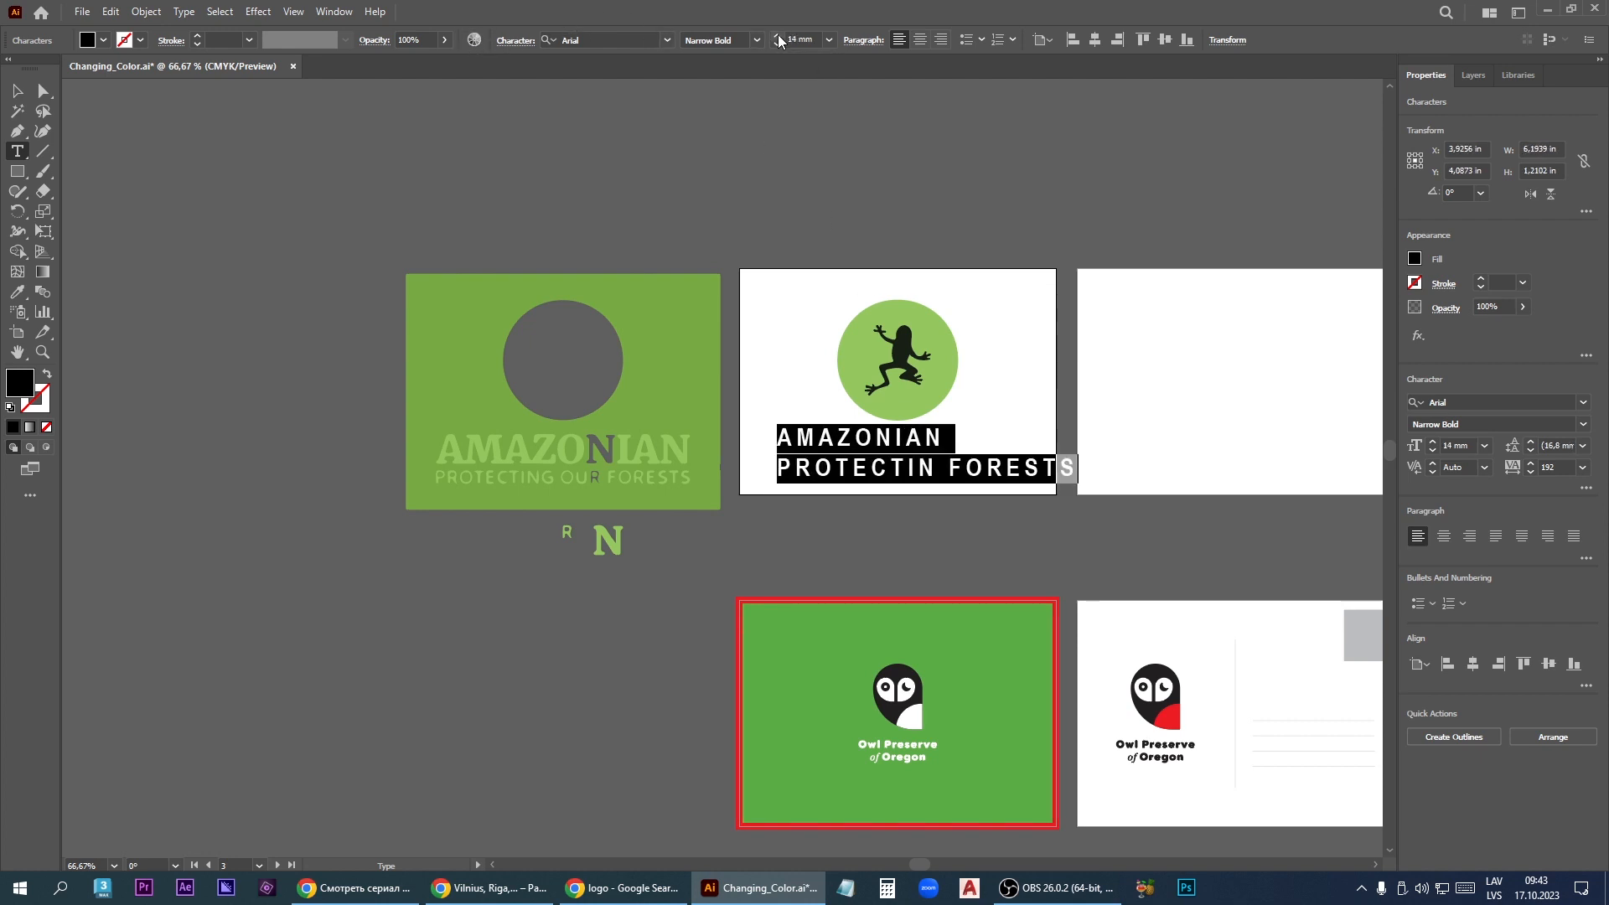
Reduce the font size of the "PROTECTIN FORESTS" line to 9 mm
{"action": "left_click", "coordinate": [986, 468]}
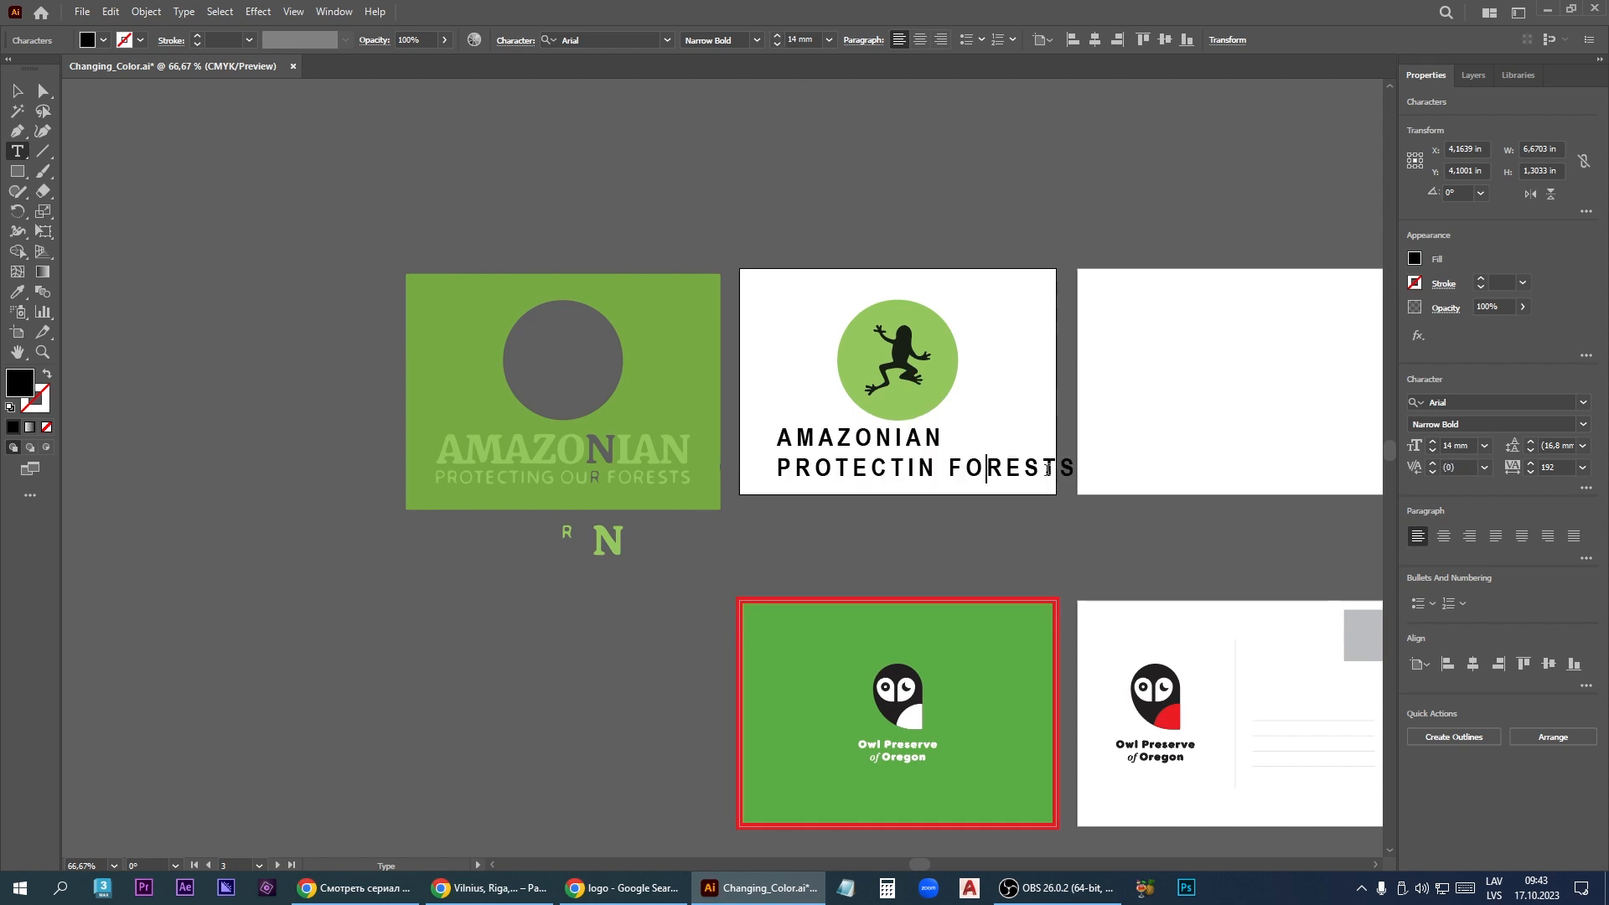
{"action": "left_click_drag", "start_coordinate": [1078, 466], "coordinate": [775, 469]}
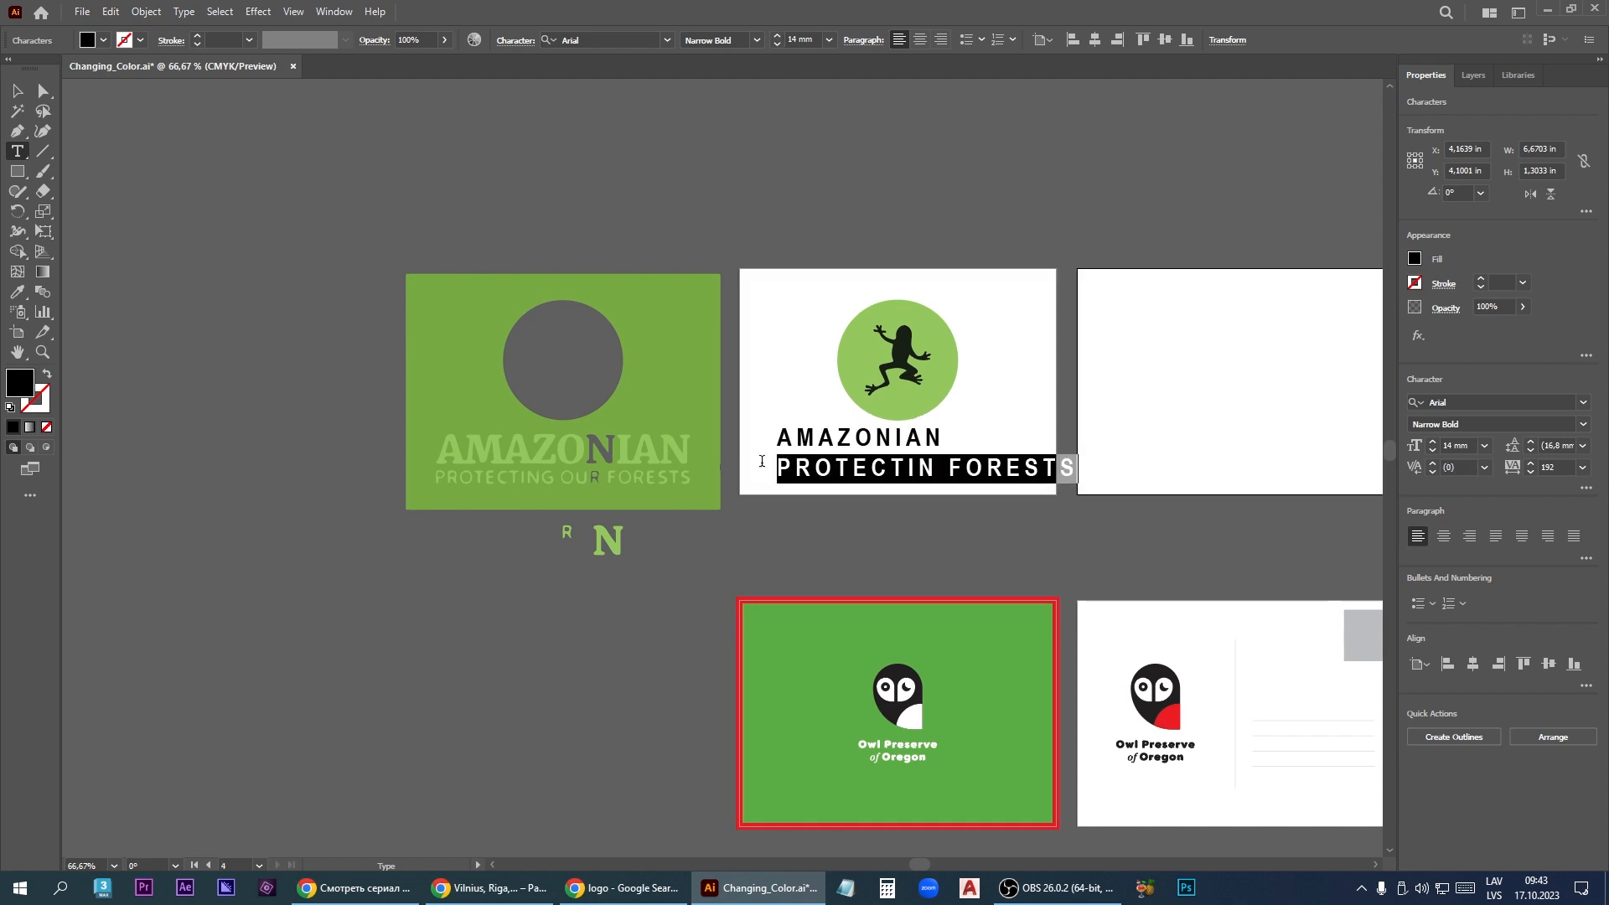
{"action": "left_click", "coordinate": [778, 44]}
{"action": "left_click", "coordinate": [778, 43]}
{"action": "left_click", "coordinate": [778, 43]}
{"action": "left_click", "coordinate": [778, 44]}
{"action": "left_click", "coordinate": [778, 43]}
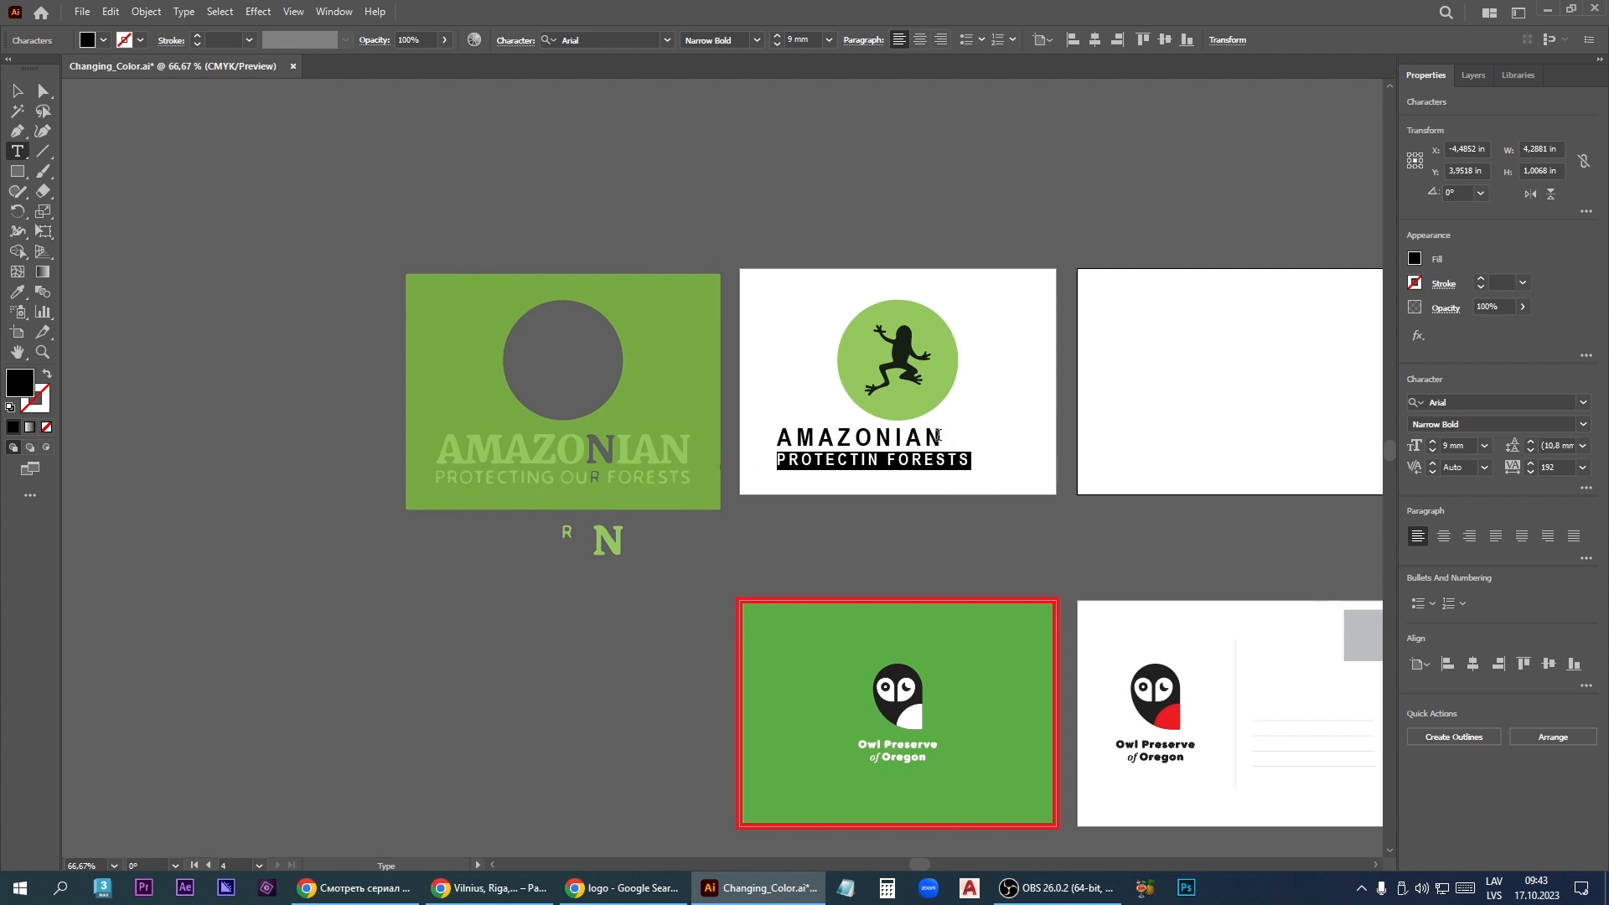
Set the tracking of the "AMAZONIAN" line to 331 so it spans about the width of the line below
{"action": "left_click_drag", "start_coordinate": [942, 436], "coordinate": [771, 446]}
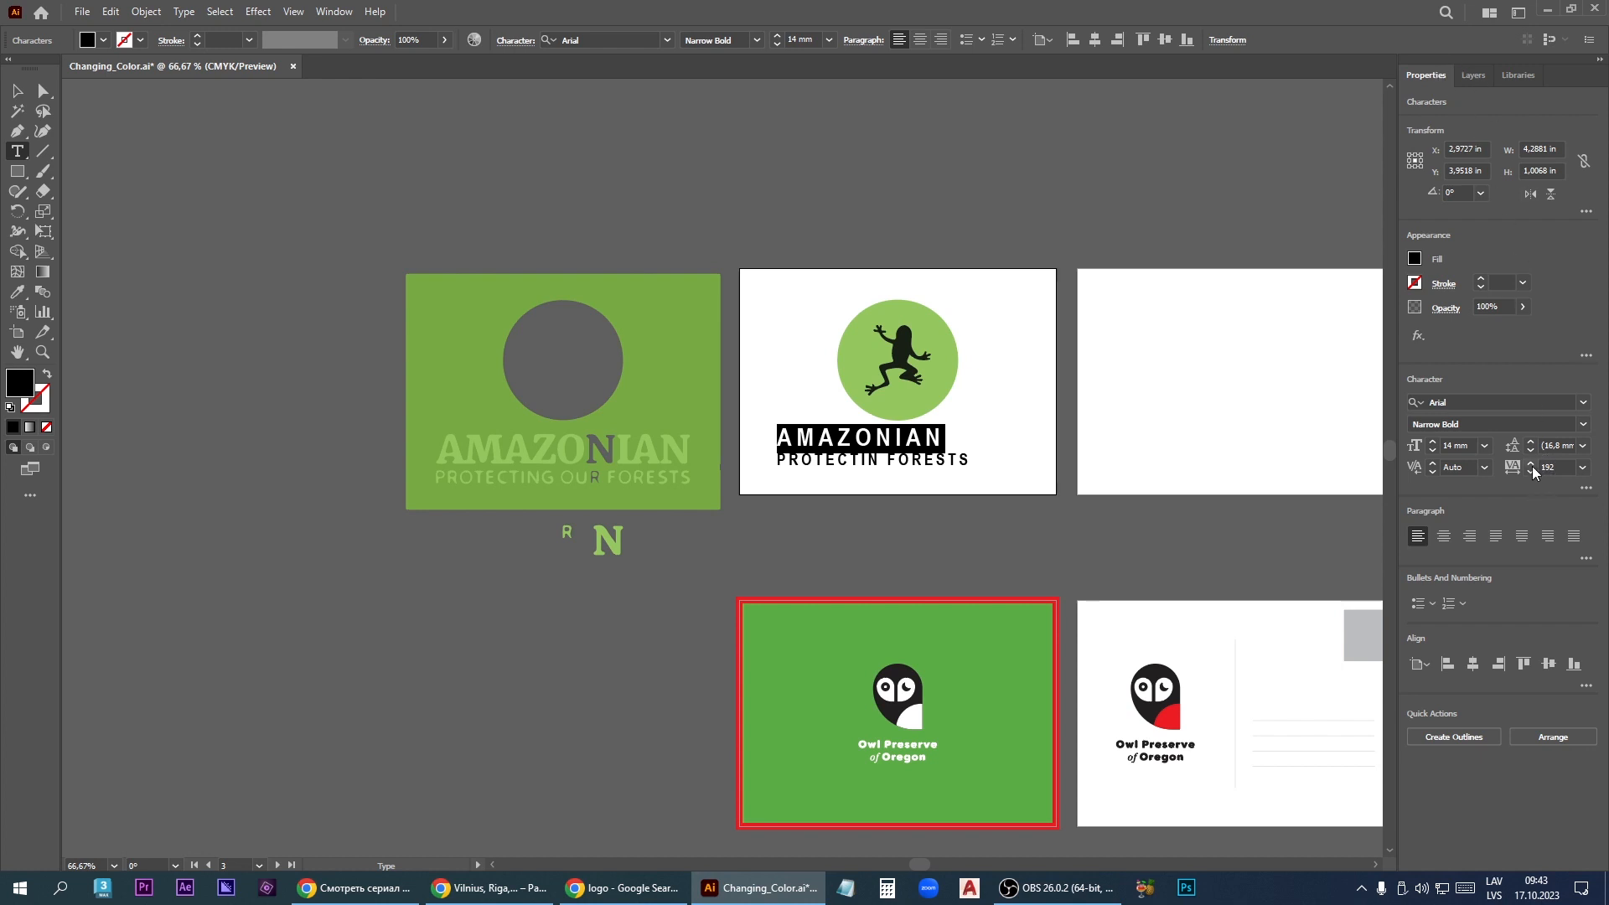
{"action": "left_click", "coordinate": [1532, 465]}
{"action": "left_click_drag", "start_coordinate": [1532, 465], "coordinate": [1533, 465]}
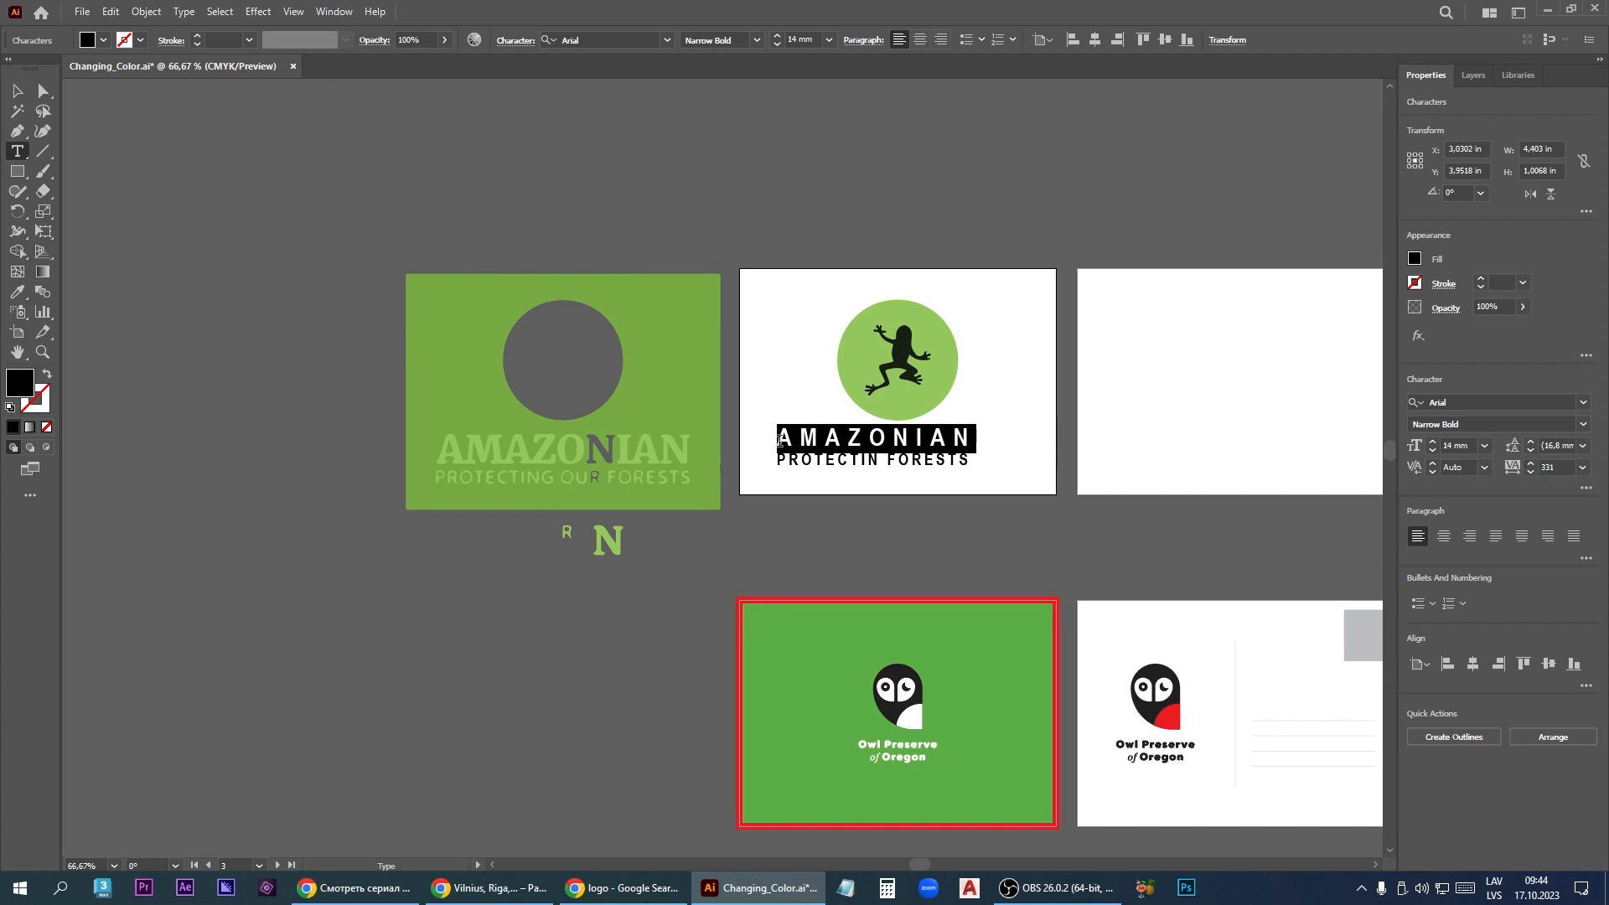
Recolor both text lines below the frog emblem with the light green sampled from the traced logo's lettering
{"action": "left_click_drag", "start_coordinate": [777, 437], "coordinate": [1051, 475]}
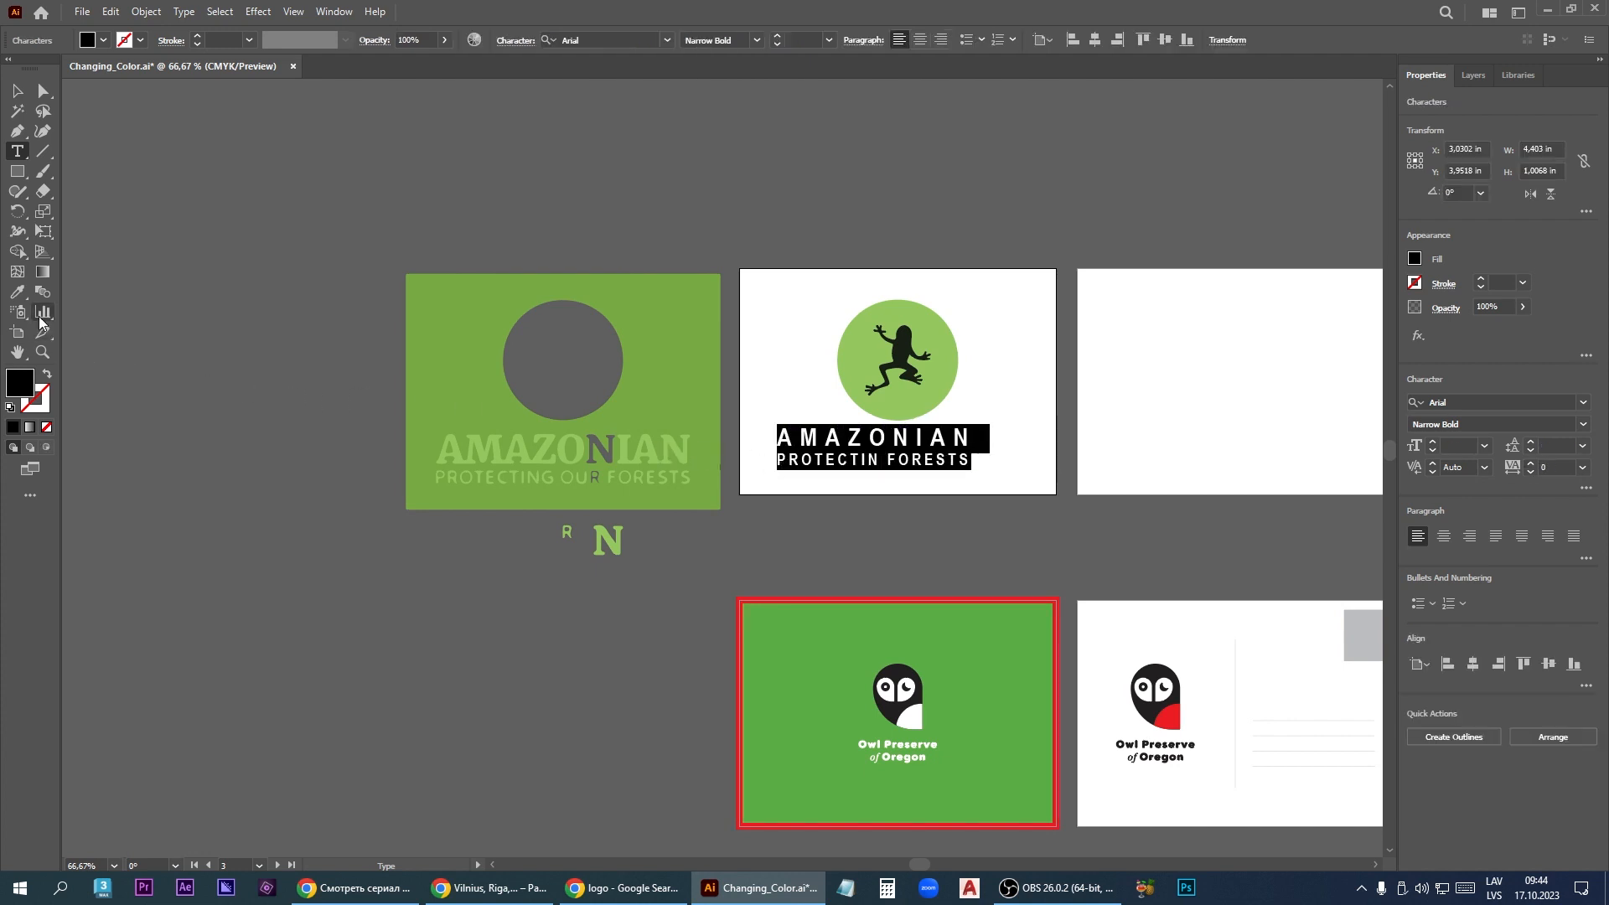
{"action": "left_click", "coordinate": [17, 291]}
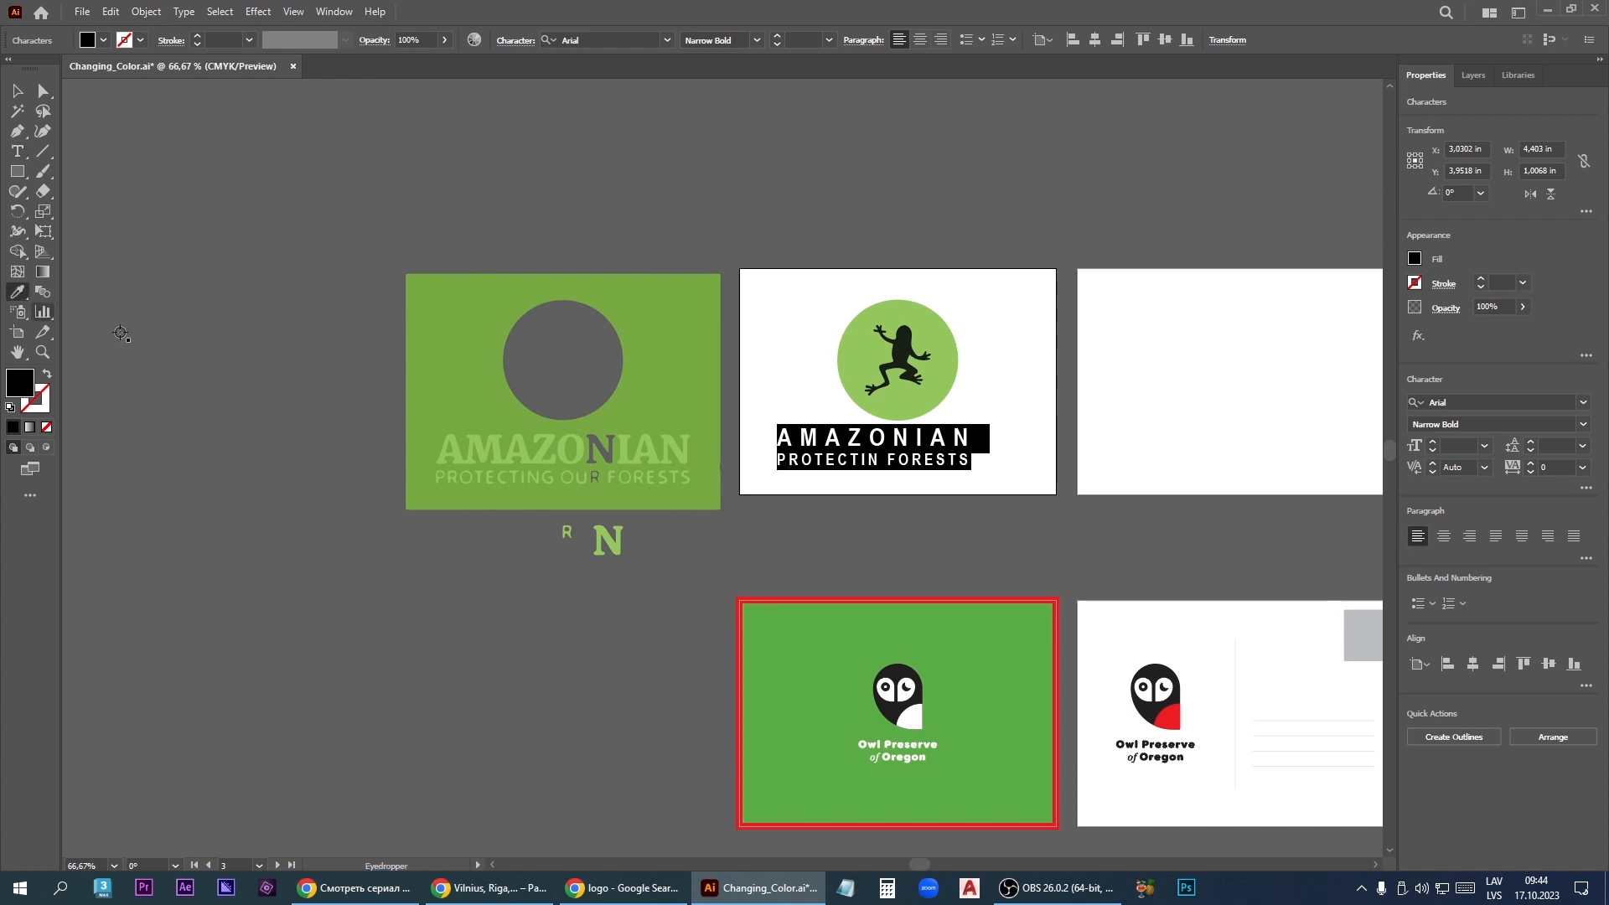
{"action": "left_click", "coordinate": [561, 449]}
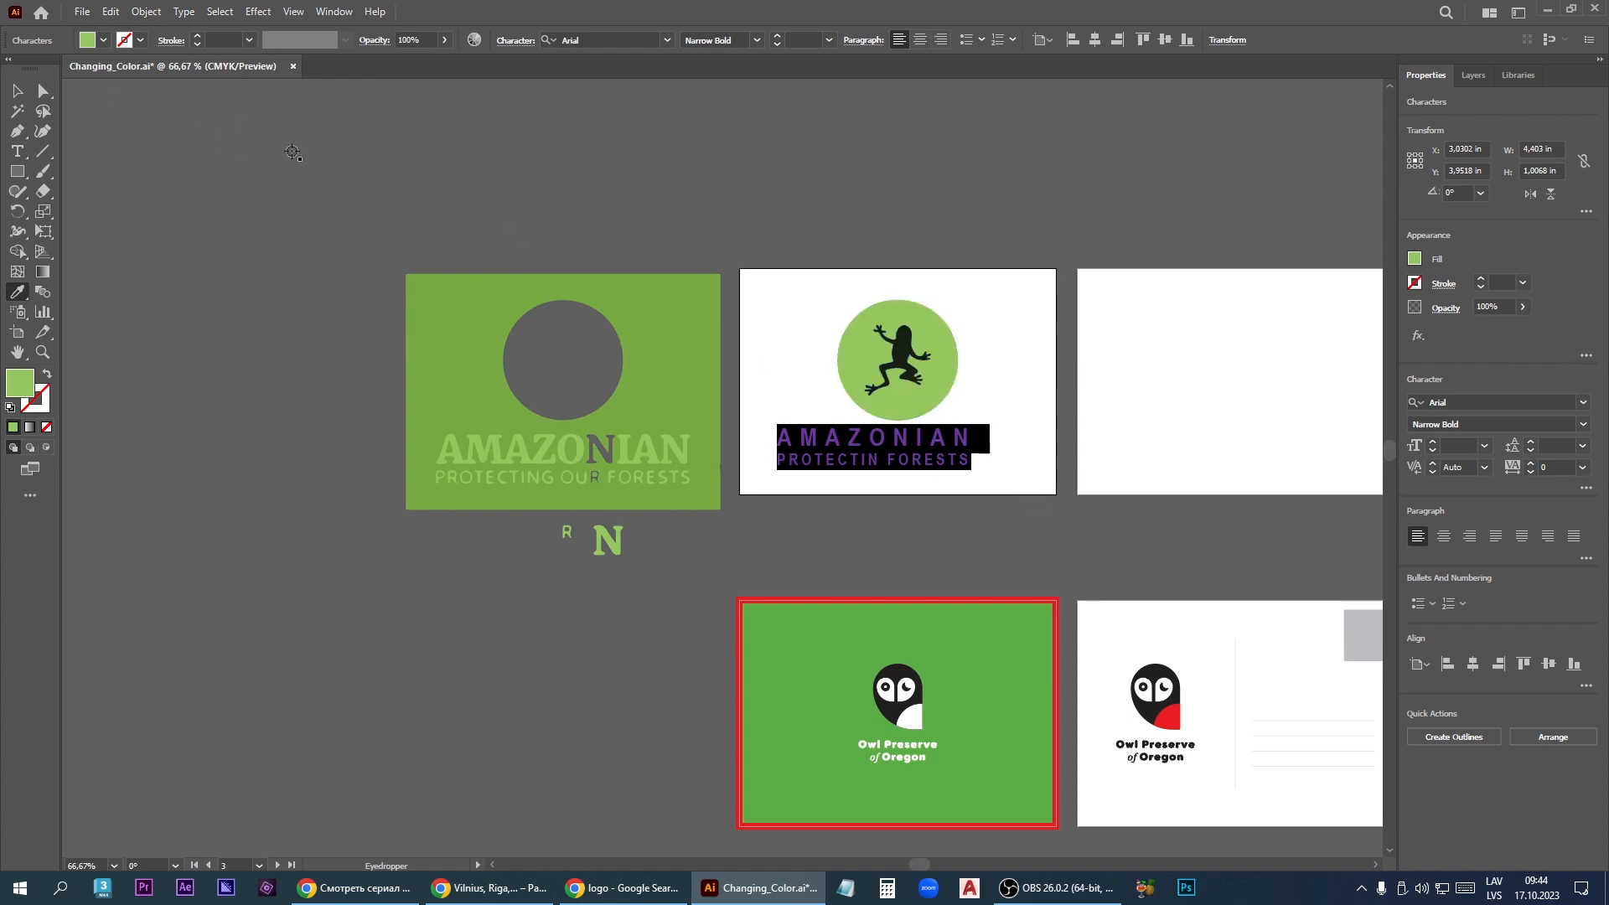
Center-align the two text lines and center the text block horizontally on the artboard below the emblem
{"action": "left_click", "coordinate": [919, 39]}
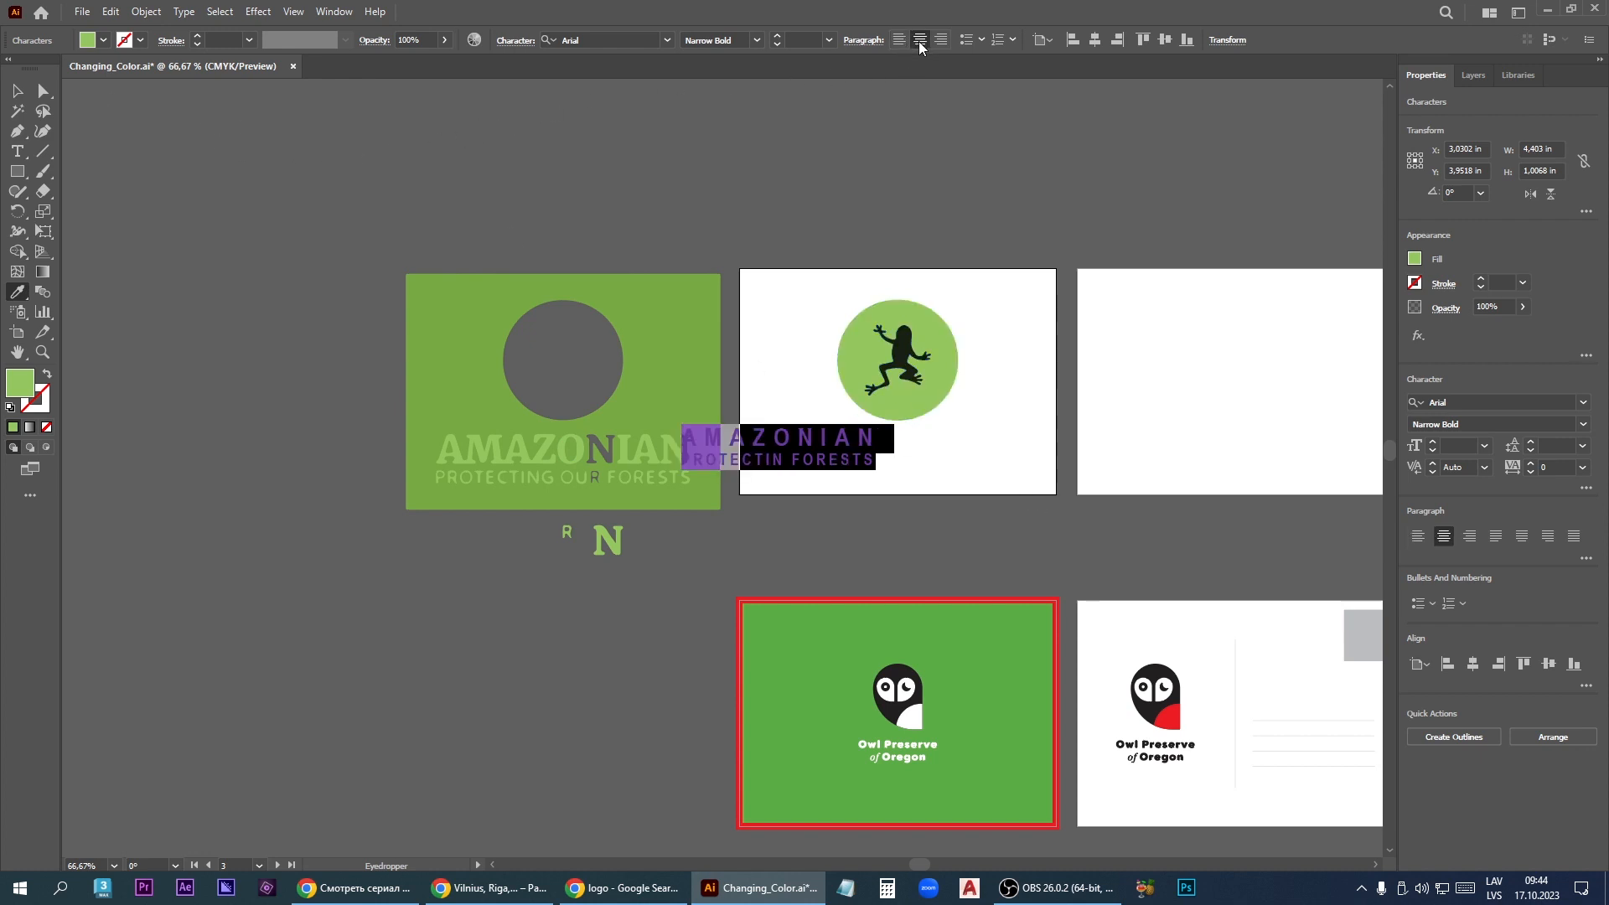
{"action": "key", "text": "v"}
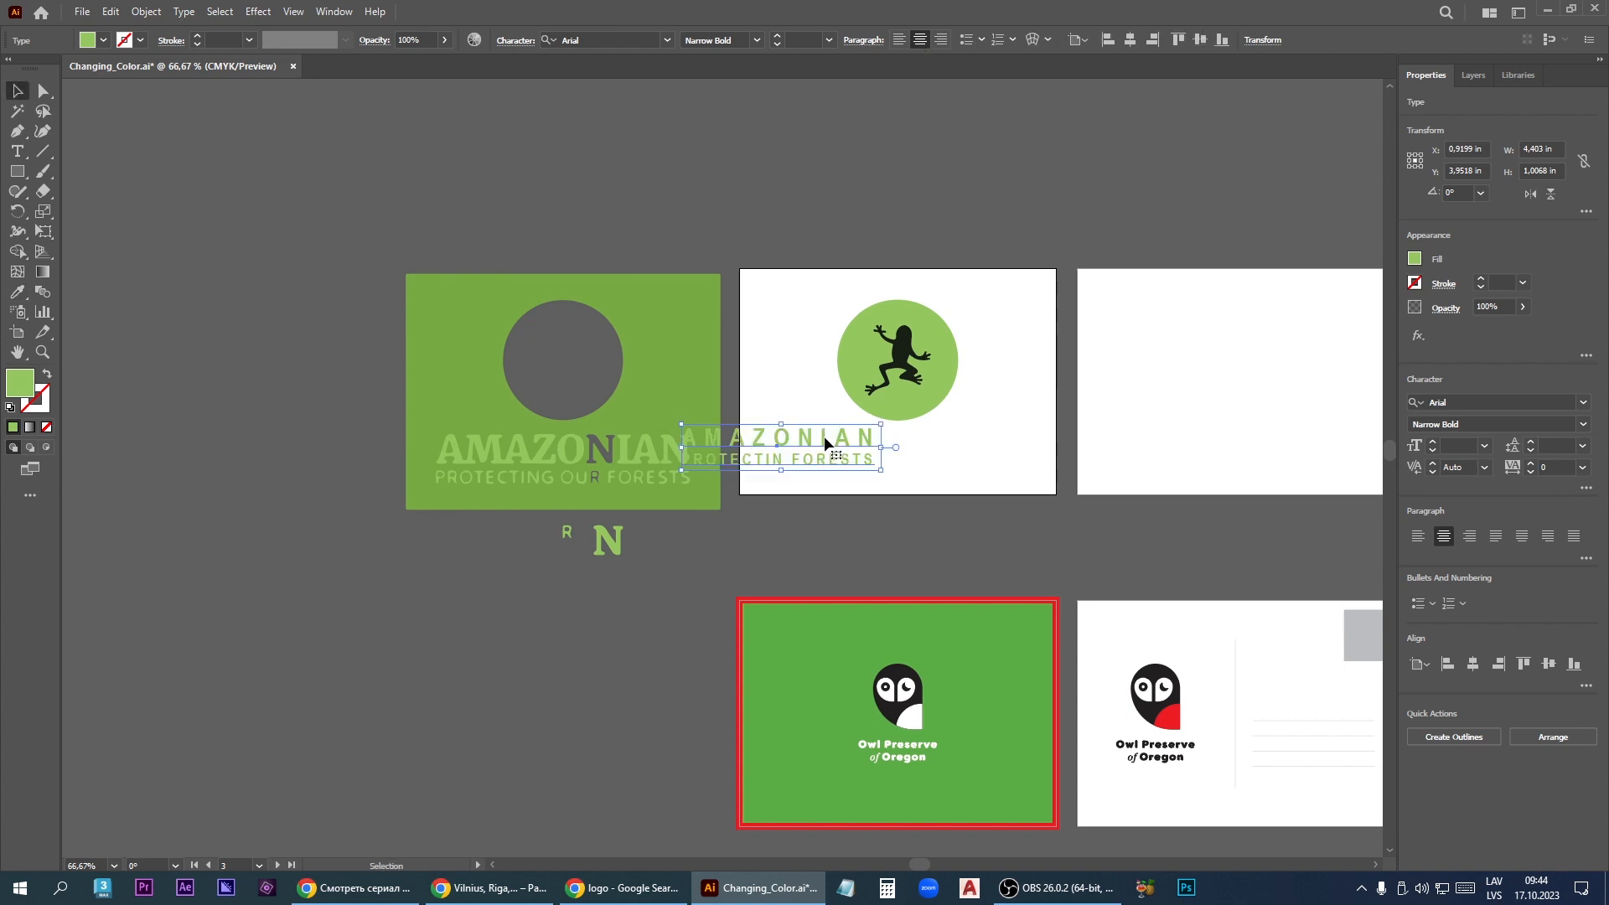
{"action": "left_click_drag", "start_coordinate": [825, 437], "coordinate": [937, 445]}
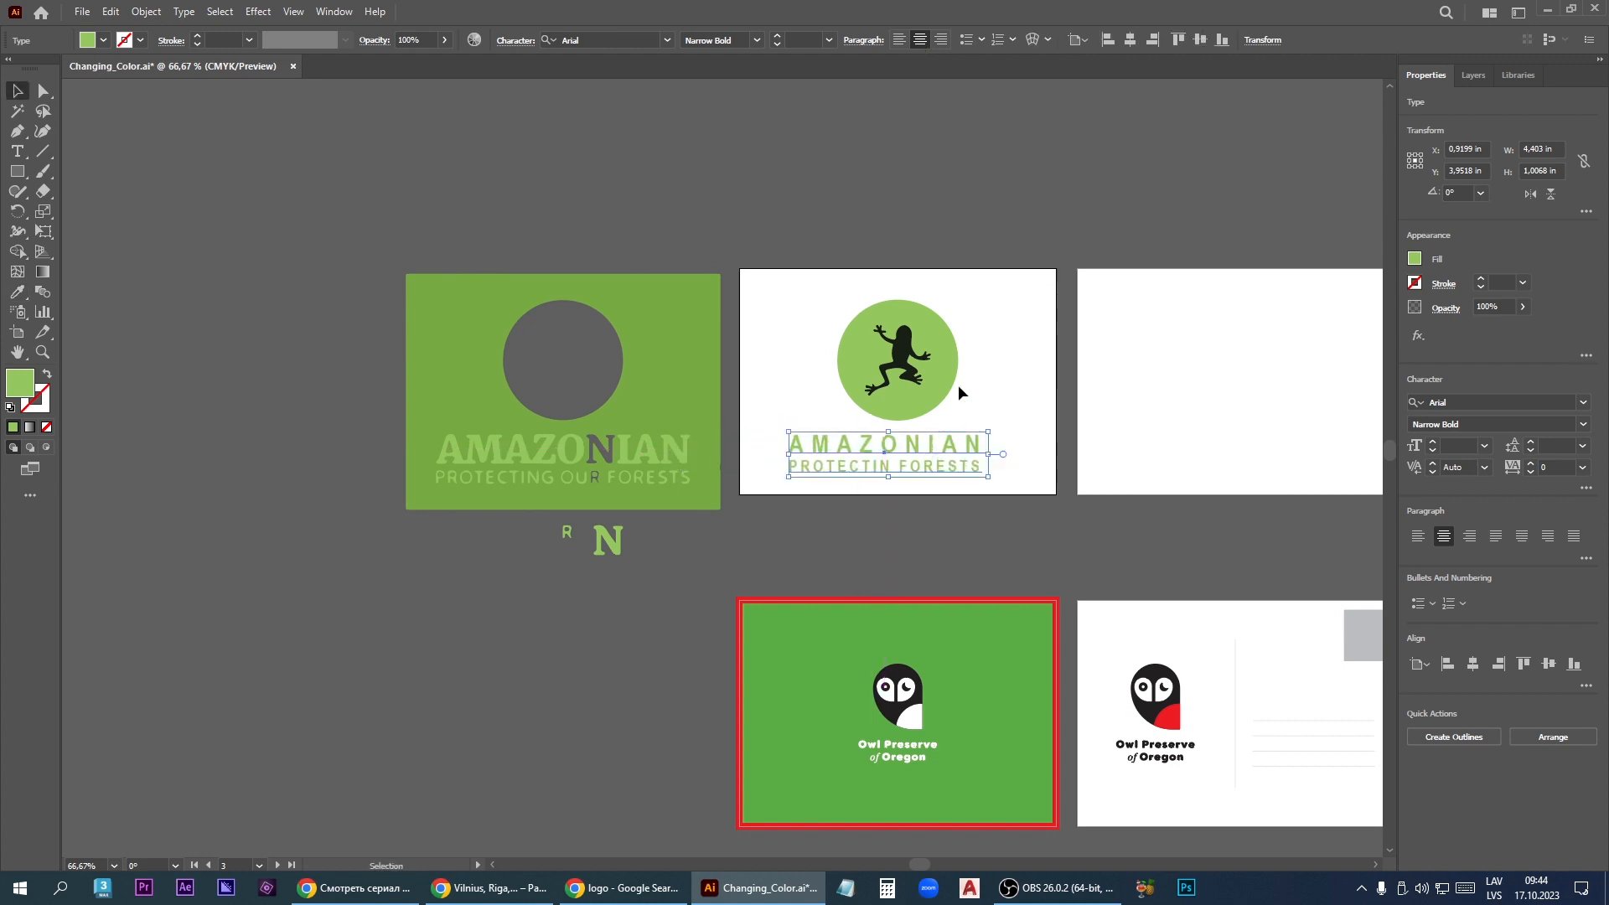
{"action": "left_click", "coordinate": [1130, 39]}
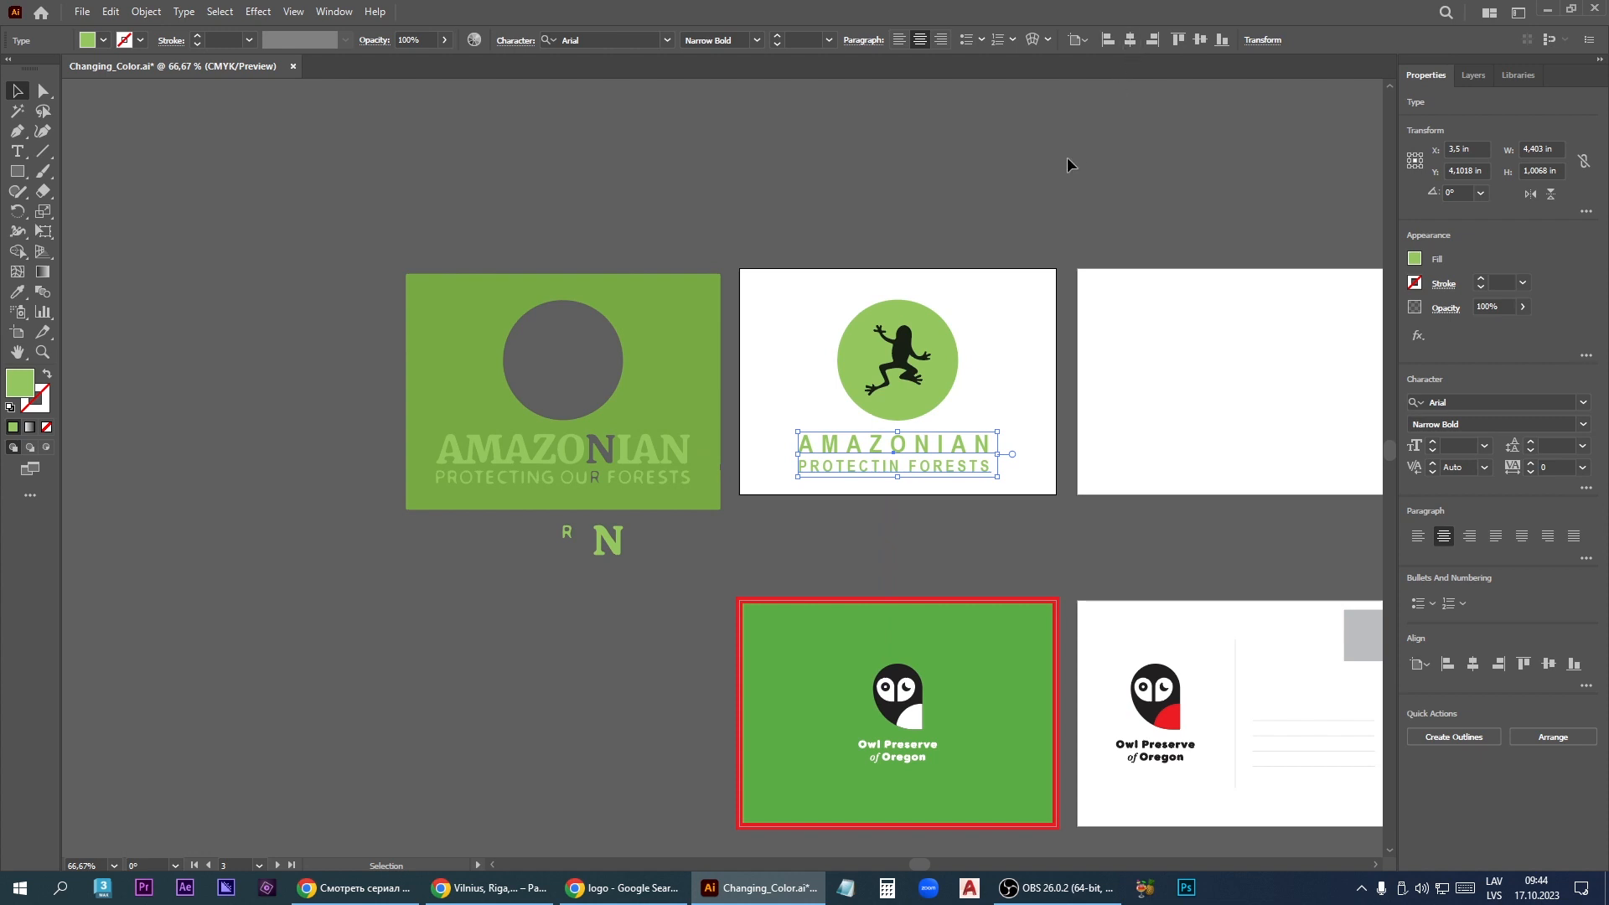
Nudge the frog emblem and its two text lines slightly upward together on the artboard
{"action": "left_click_drag", "start_coordinate": [771, 270], "coordinate": [1048, 510]}
{"action": "key", "text": "Up"}
{"action": "key", "text": "Up"}
{"action": "key", "text": "Up"}
{"action": "key", "text": "Up"}
{"action": "key", "text": "Up"}
{"action": "key", "text": "Up"}
{"action": "key", "text": "Up"}
{"action": "key", "text": "Up"}
{"action": "key", "text": "Up"}
{"action": "key", "text": "Up"}
{"action": "key", "text": "Up"}
{"action": "key", "text": "Up"}
{"action": "key", "text": "Up"}
{"action": "key", "text": "Up"}
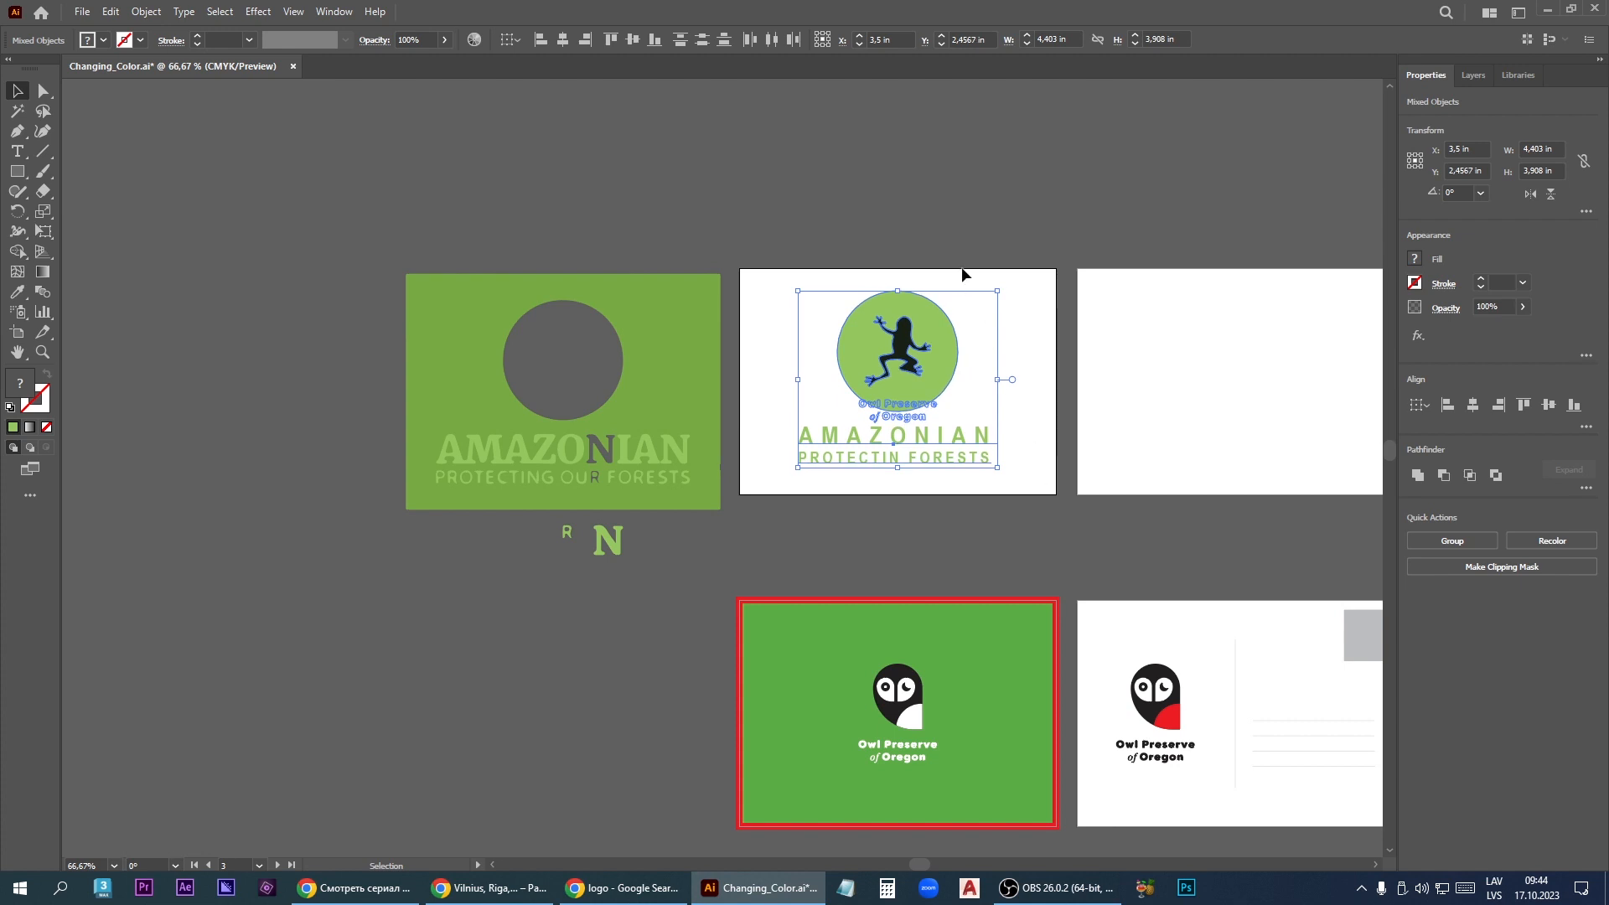
{"action": "left_click", "coordinate": [1030, 506]}
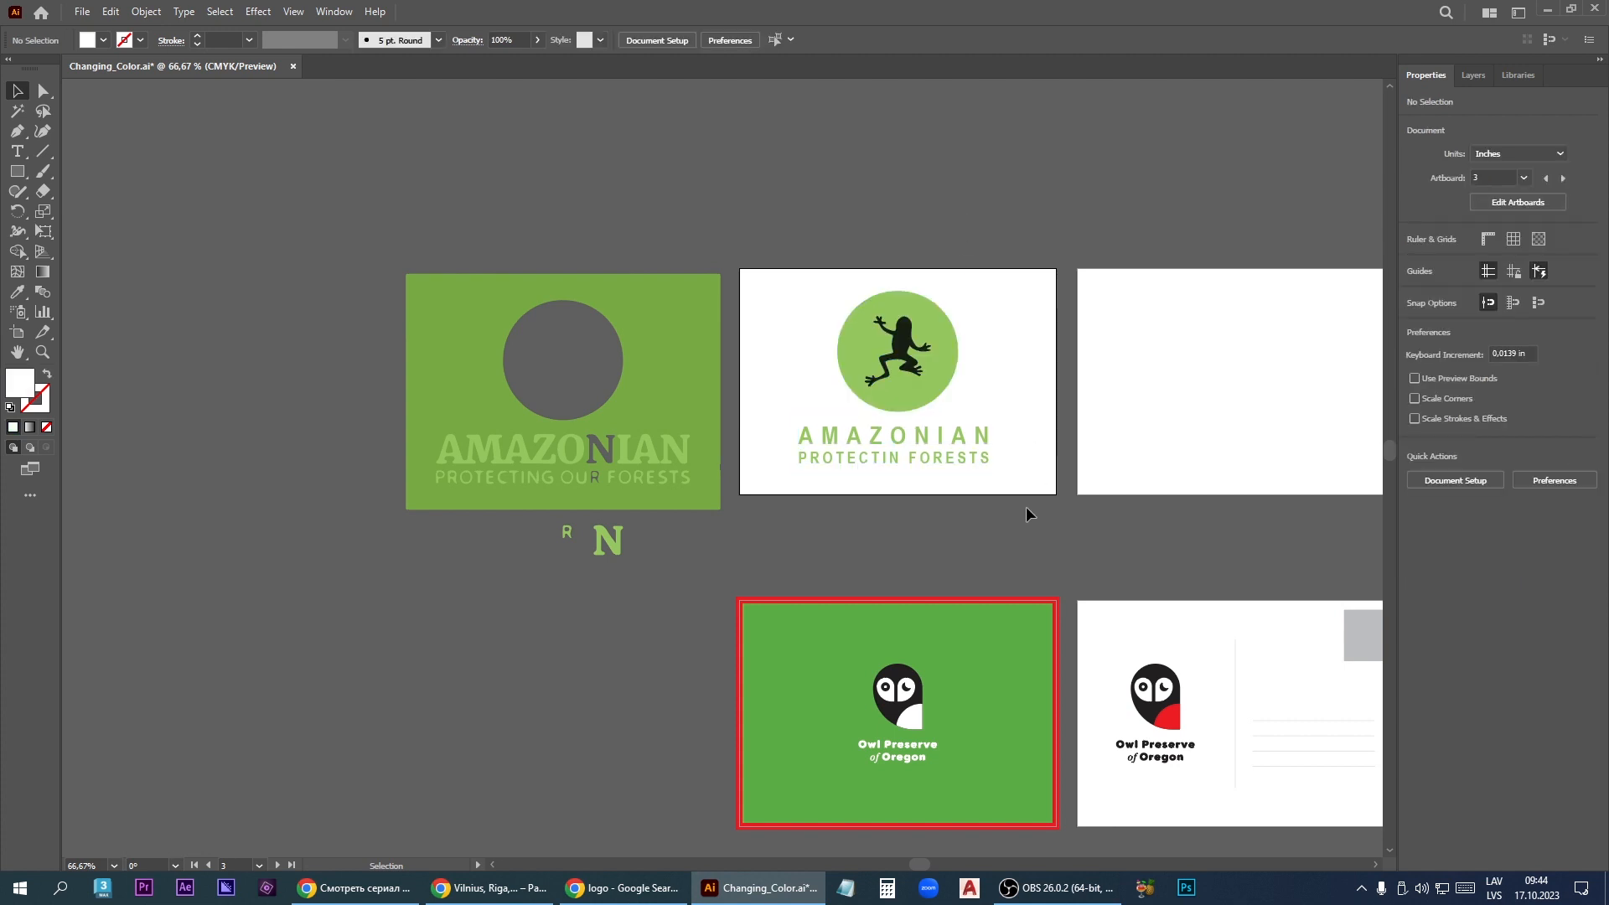
Move the green background rectangle from the owl postcard onto the frog logo's artboard and fill it with dark green
{"action": "left_click", "coordinate": [996, 772]}
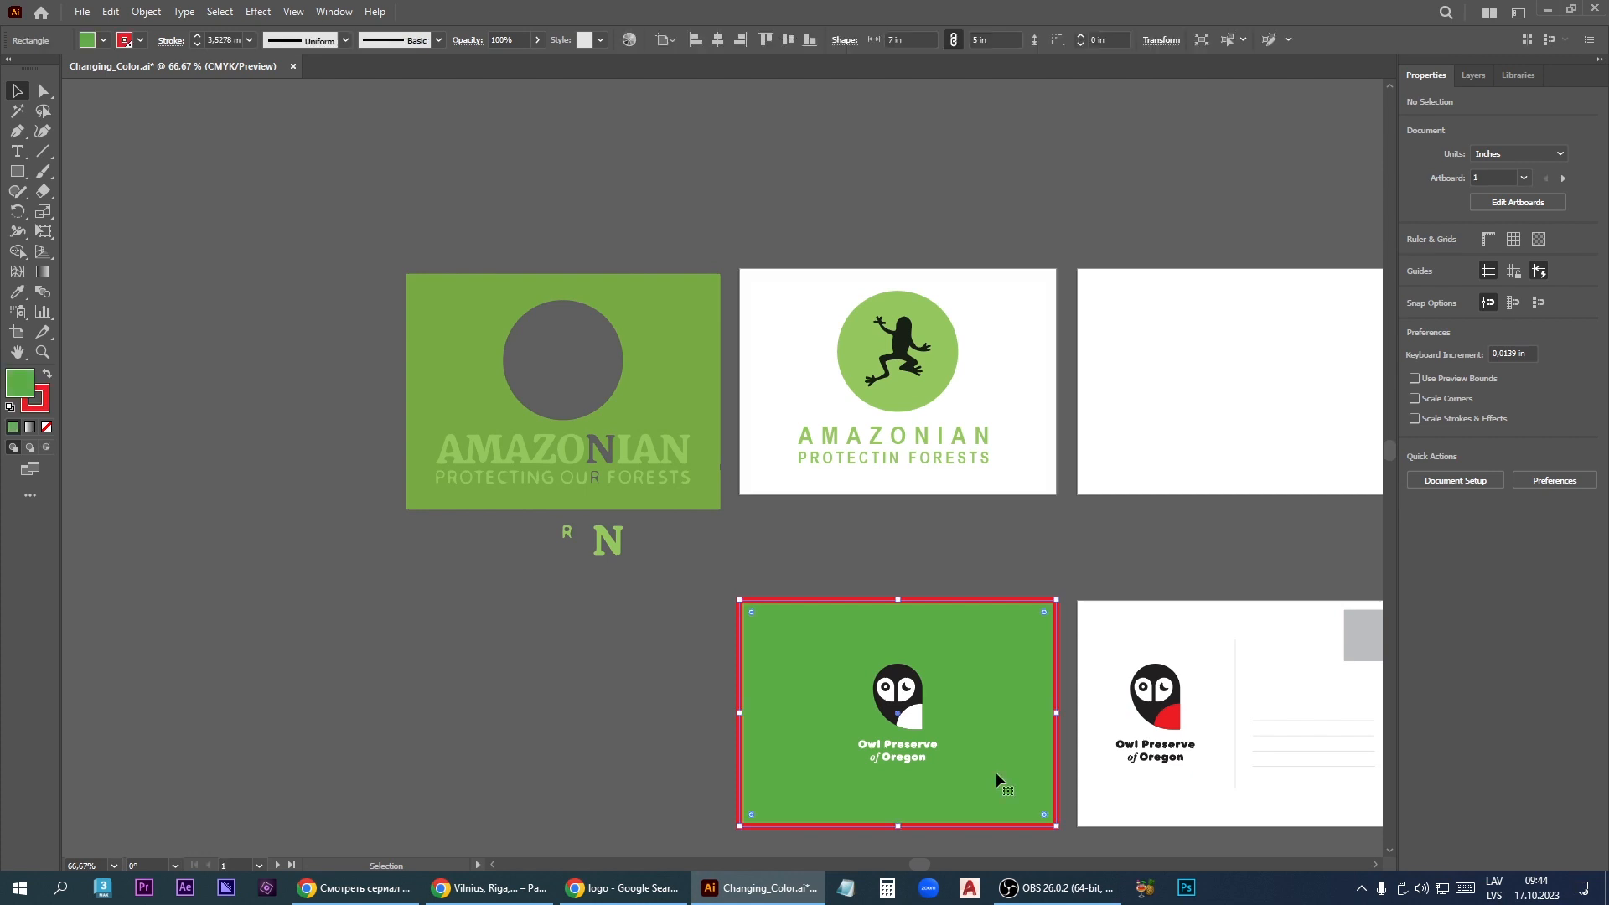
{"action": "left_click_drag", "start_coordinate": [996, 773], "coordinate": [1013, 440]}
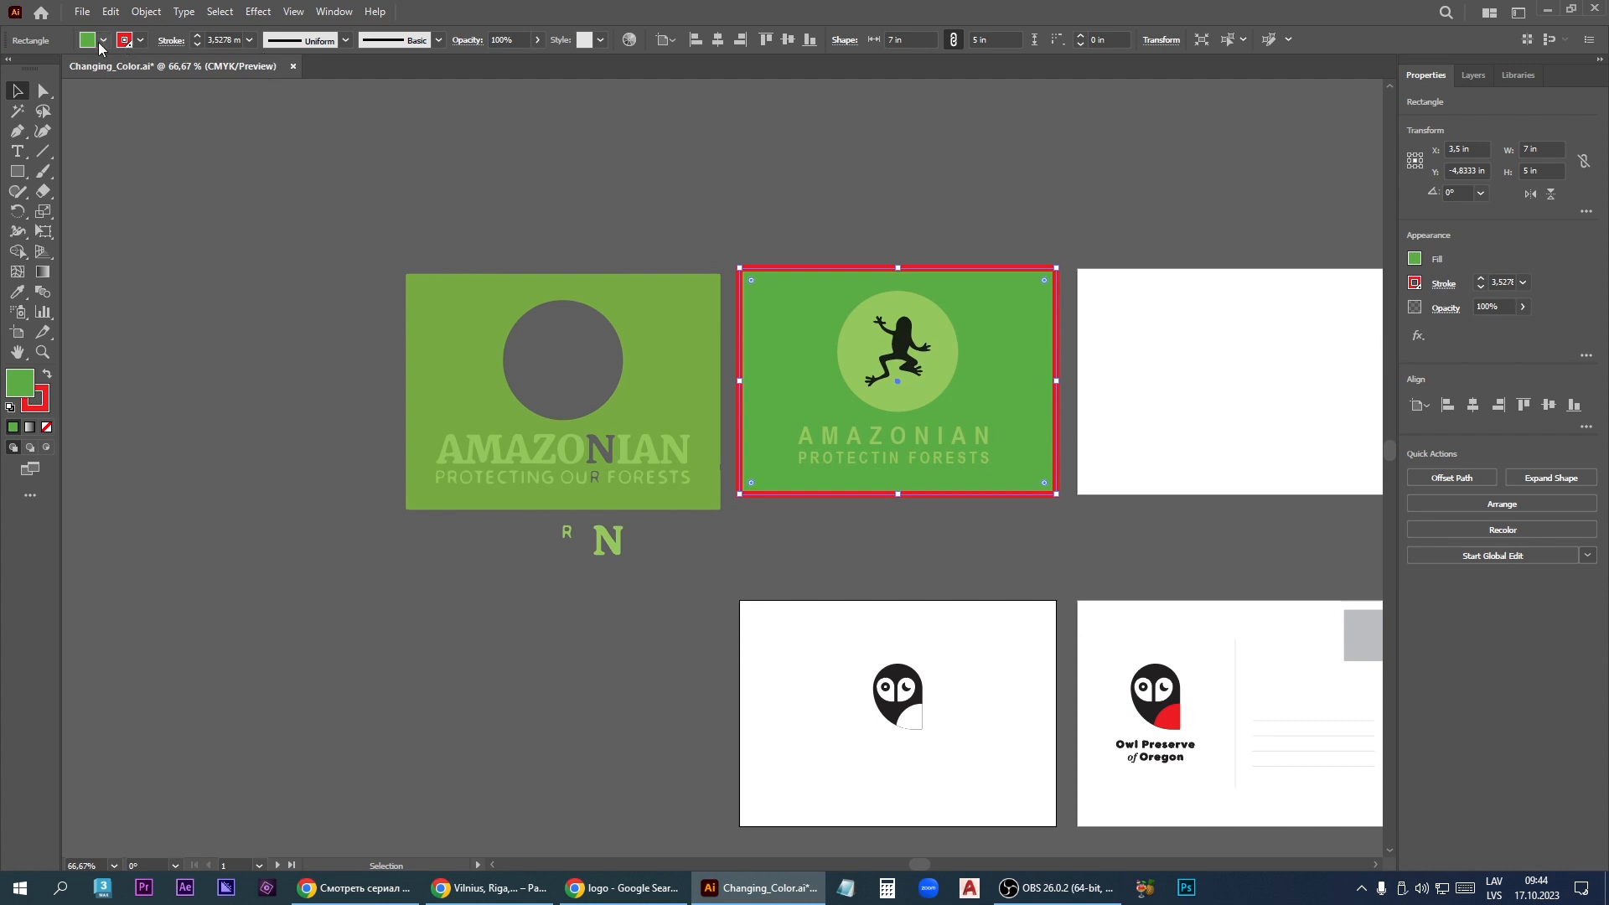
{"action": "left_click", "coordinate": [1414, 260]}
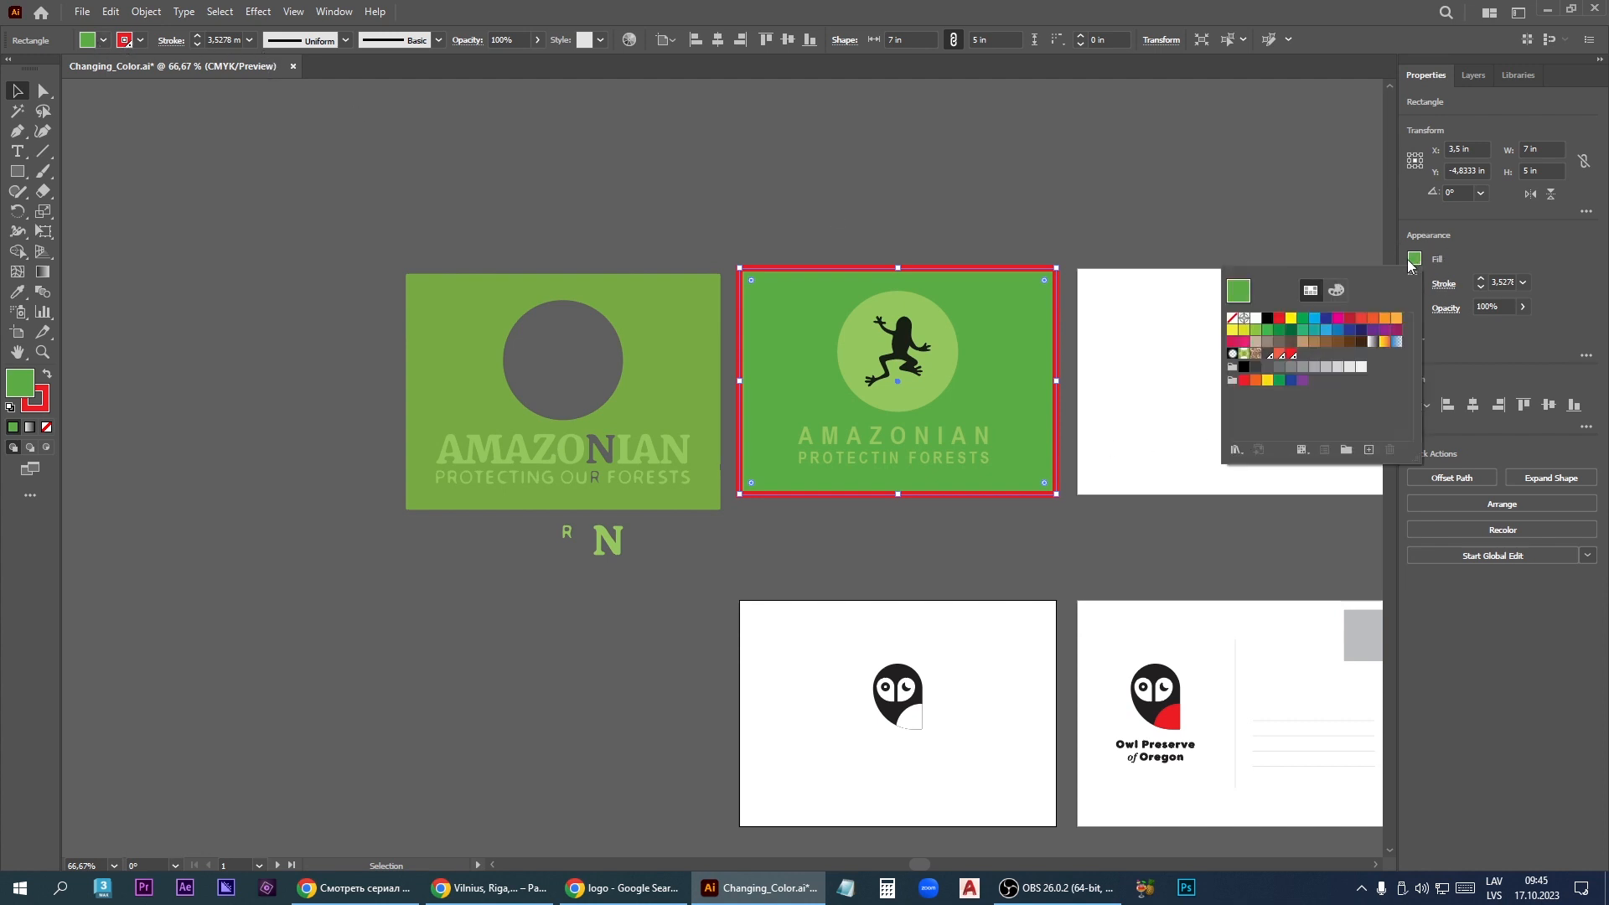
{"action": "left_click", "coordinate": [1280, 331]}
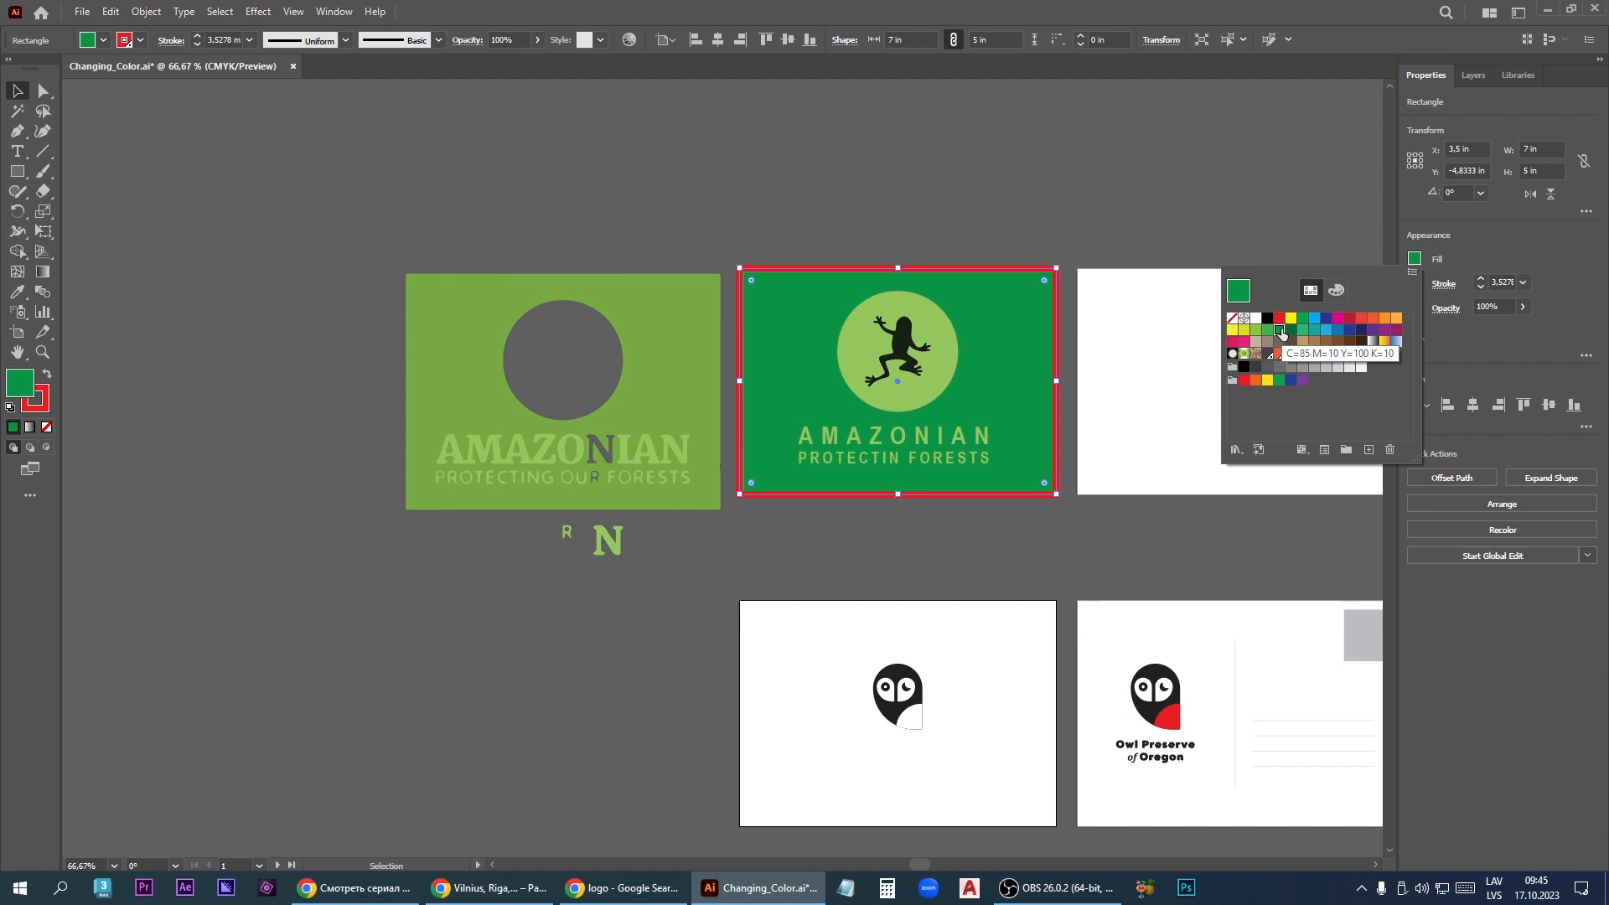
{"action": "left_click", "coordinate": [1292, 331]}
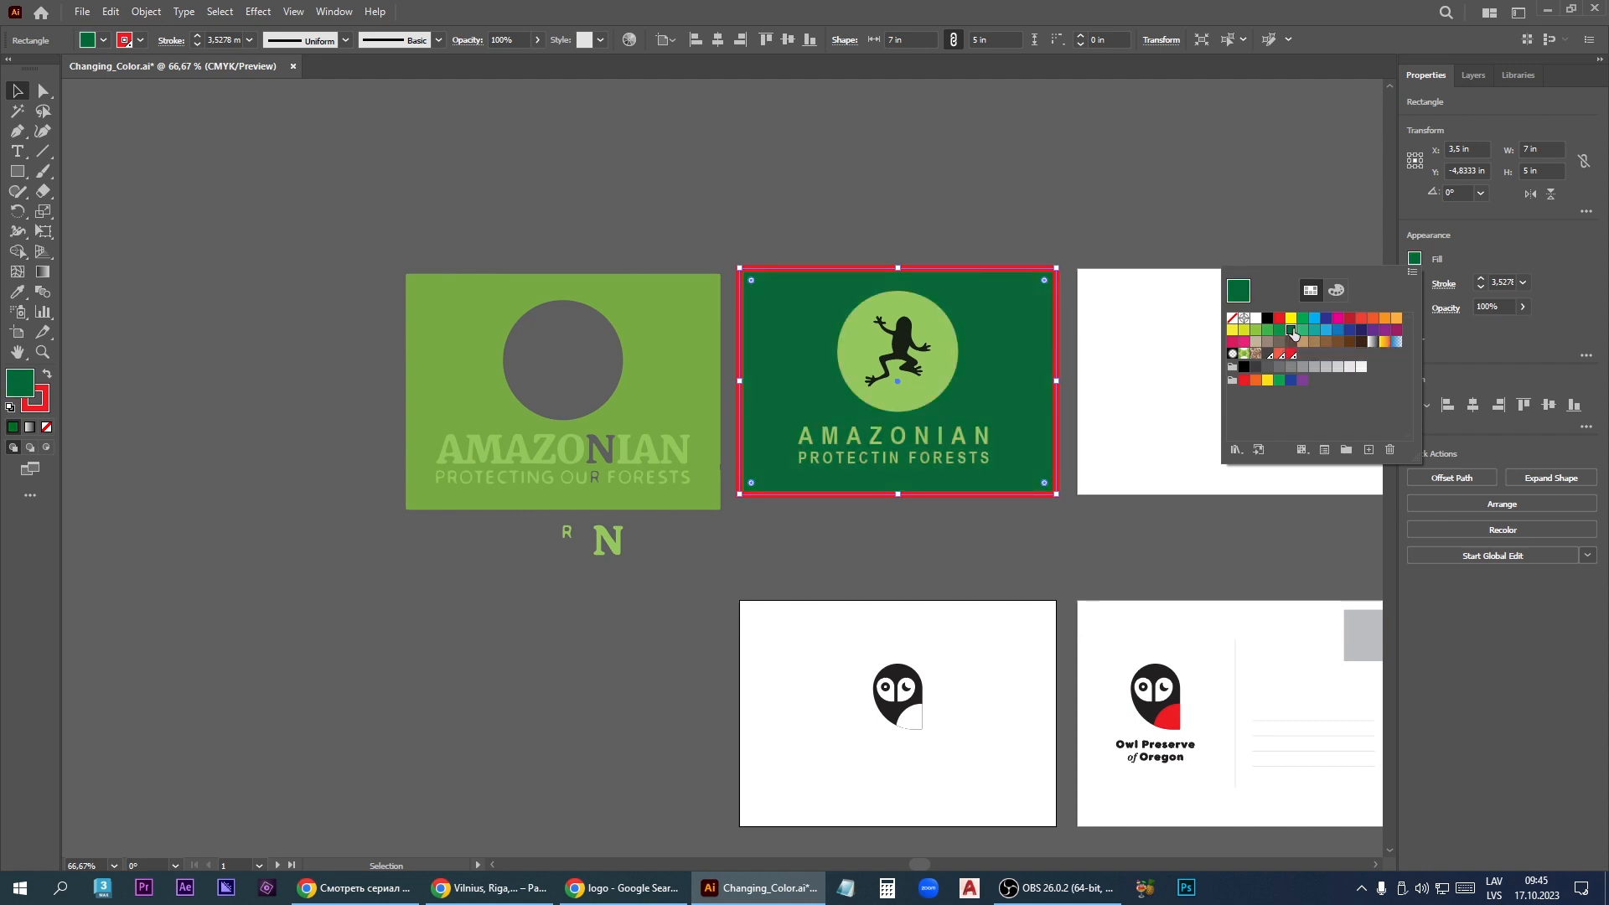
{"action": "left_click", "coordinate": [1257, 319]}
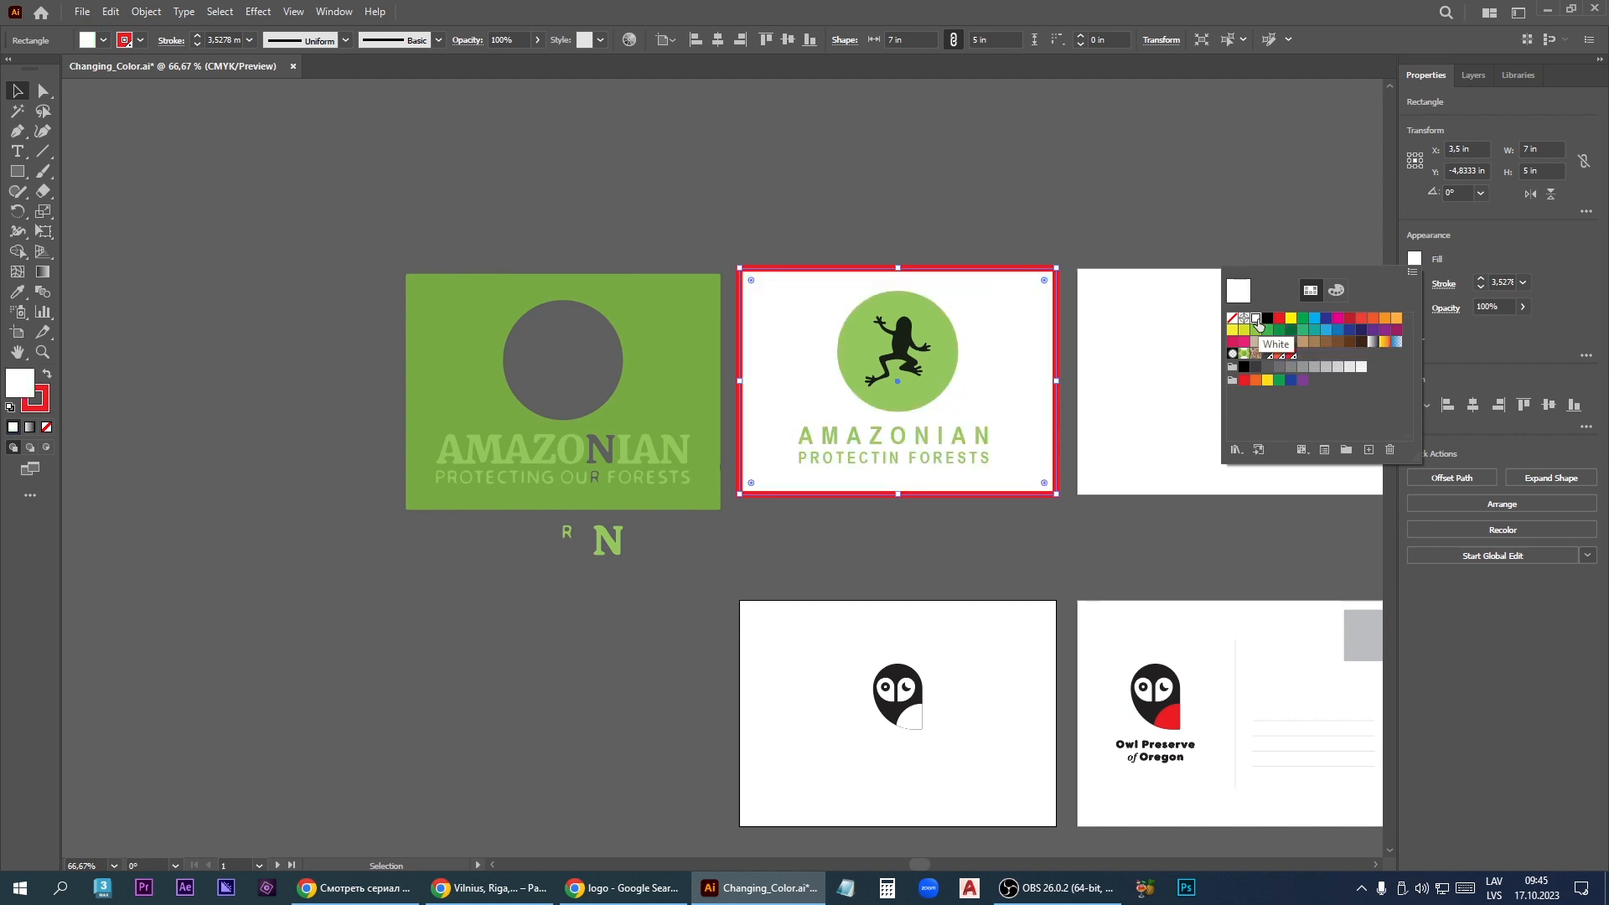
{"action": "key", "text": "ctrl+z"}
Remove the red stroke from the dark green background rectangle
{"action": "left_click", "coordinate": [1415, 284]}
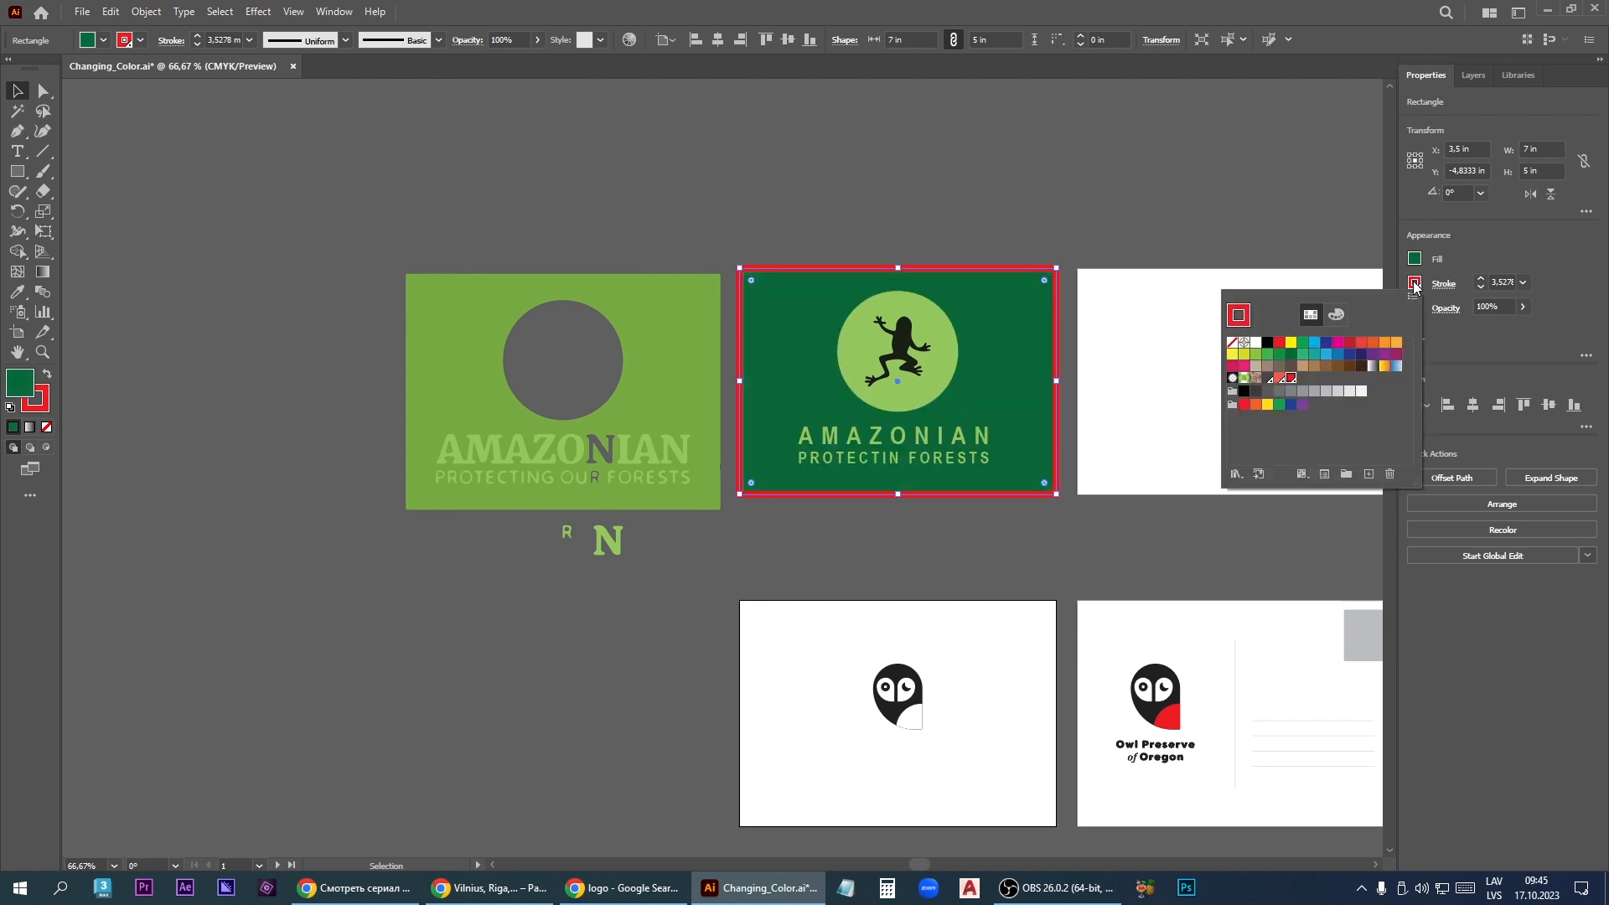
{"action": "left_click", "coordinate": [1234, 343]}
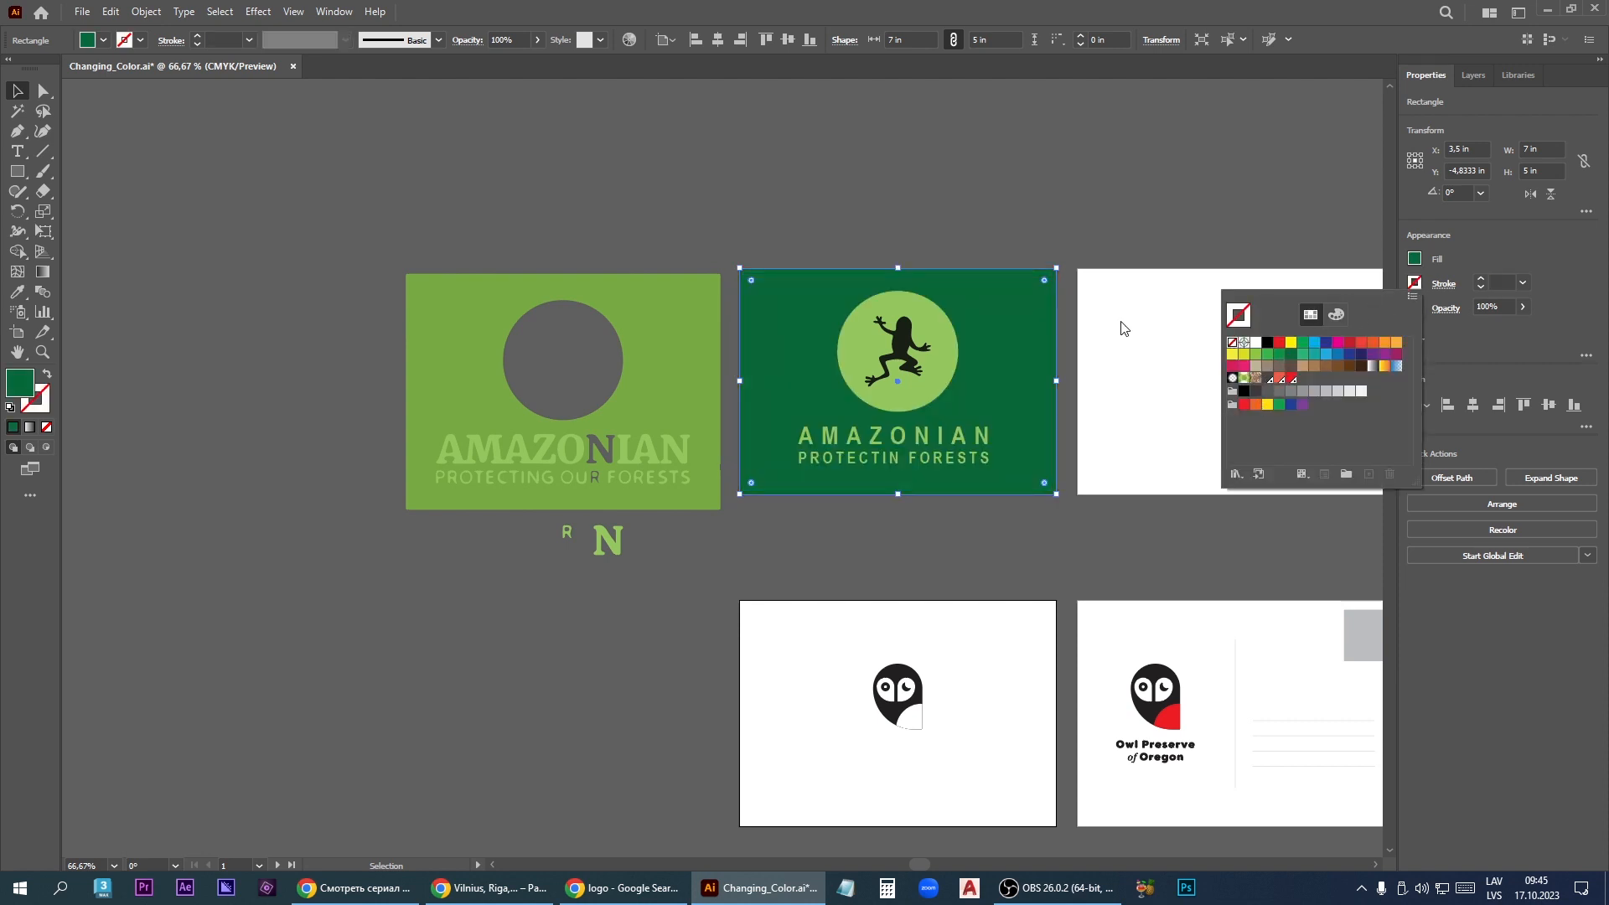
{"action": "left_click", "coordinate": [1205, 224]}
Delete the leftover traced logo pieces and loose letters beside the frog postcard
{"action": "left_click_drag", "start_coordinate": [1039, 294], "coordinate": [657, 251]}
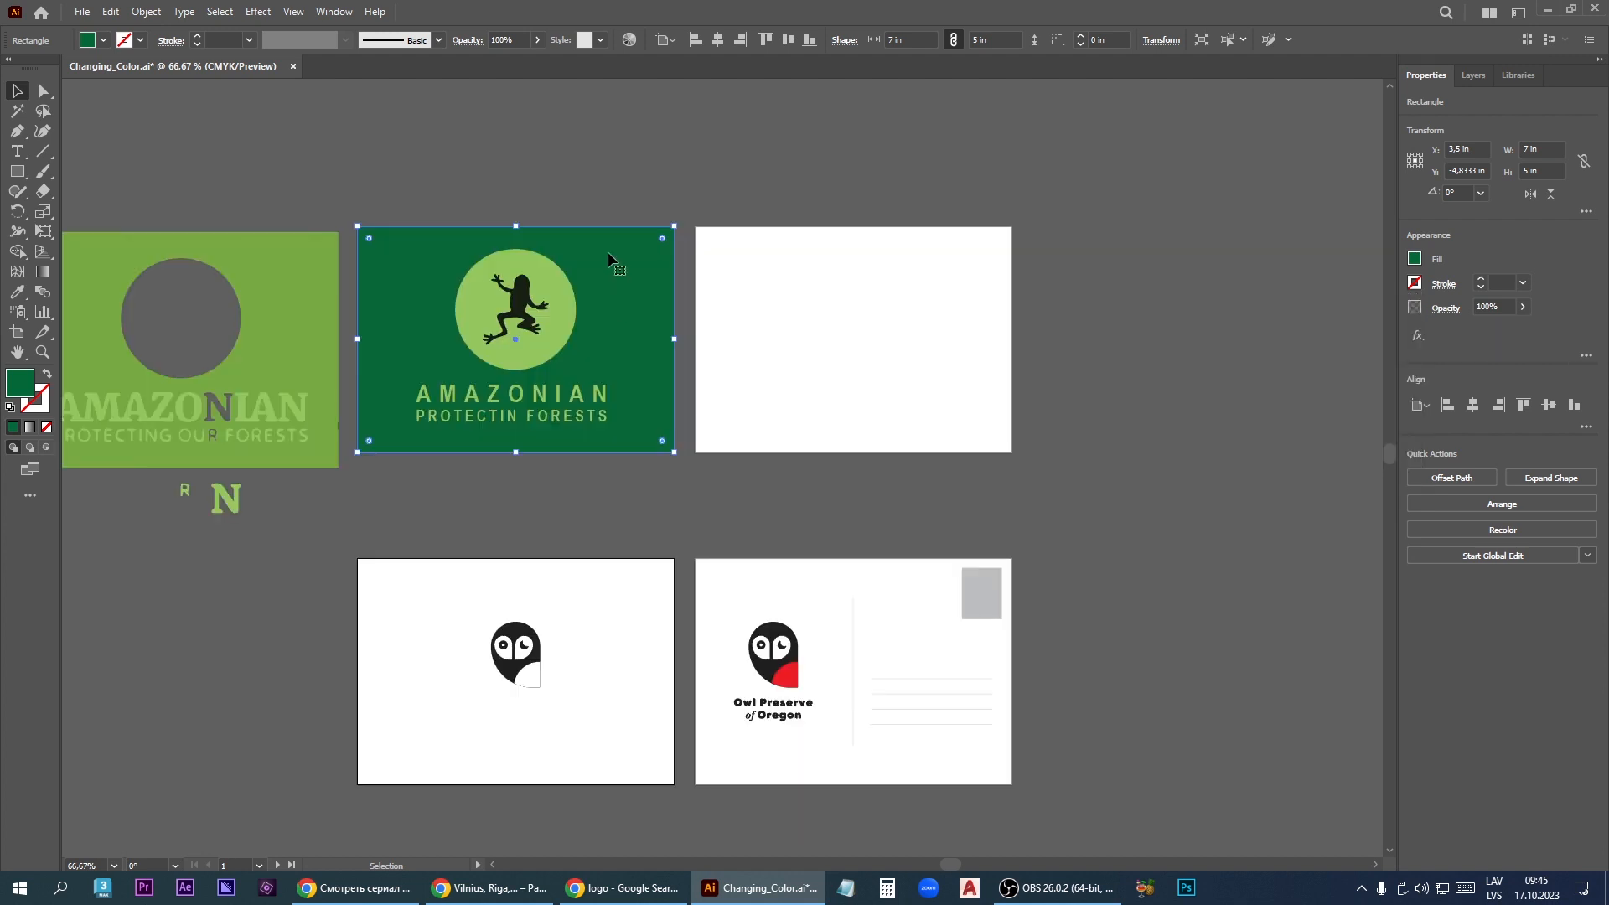
{"action": "scroll", "coordinate": [841, 397], "scroll_direction": "down", "scroll_amount": 1, "text": "alt"}
{"action": "left_click_drag", "start_coordinate": [170, 245], "coordinate": [476, 504]}
{"action": "key", "text": "Delete"}
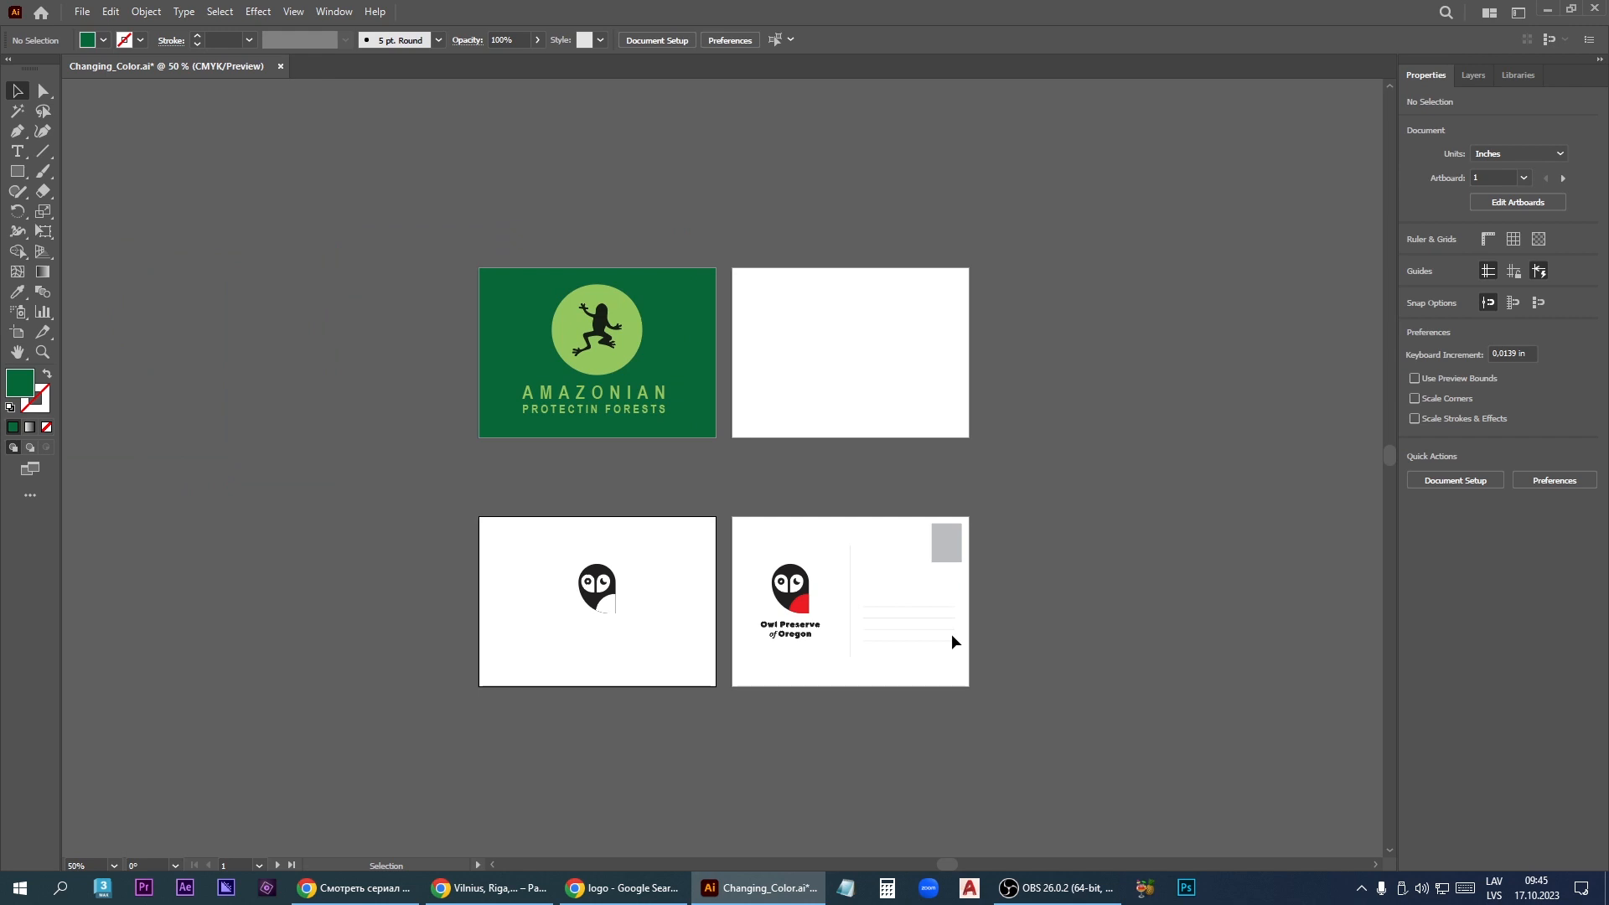
Draw a vertical line about 3.3 in long beside the divider on the owl postcard's back and give it a gray stroke
{"action": "scroll", "coordinate": [952, 633], "scroll_direction": "up", "scroll_amount": 1, "text": "alt"}
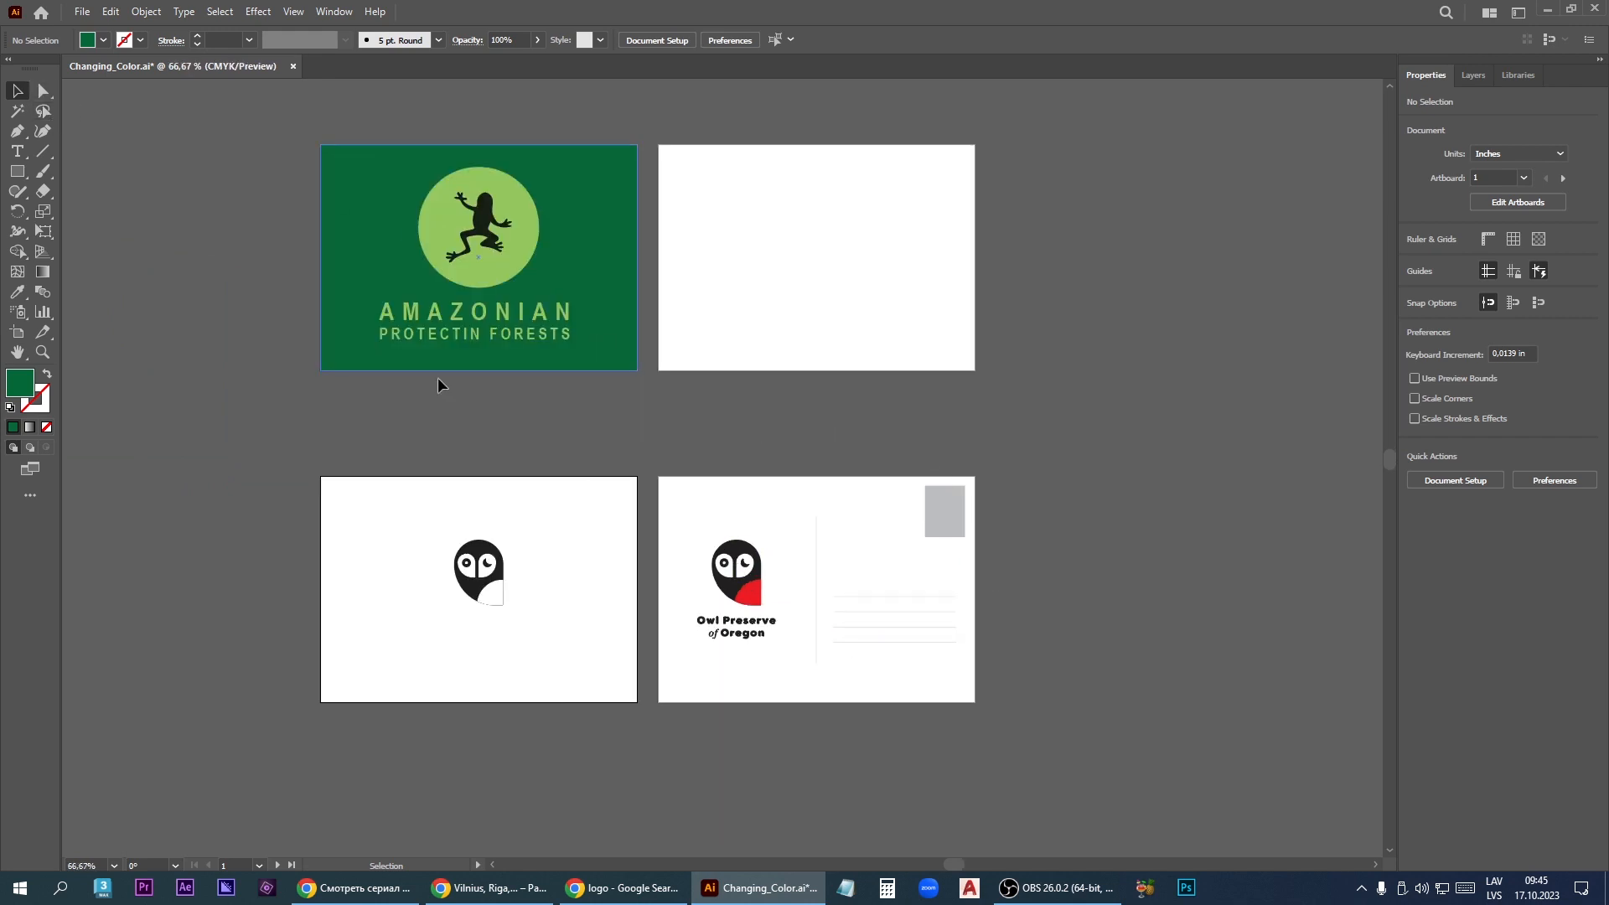
{"action": "left_click", "coordinate": [818, 565]}
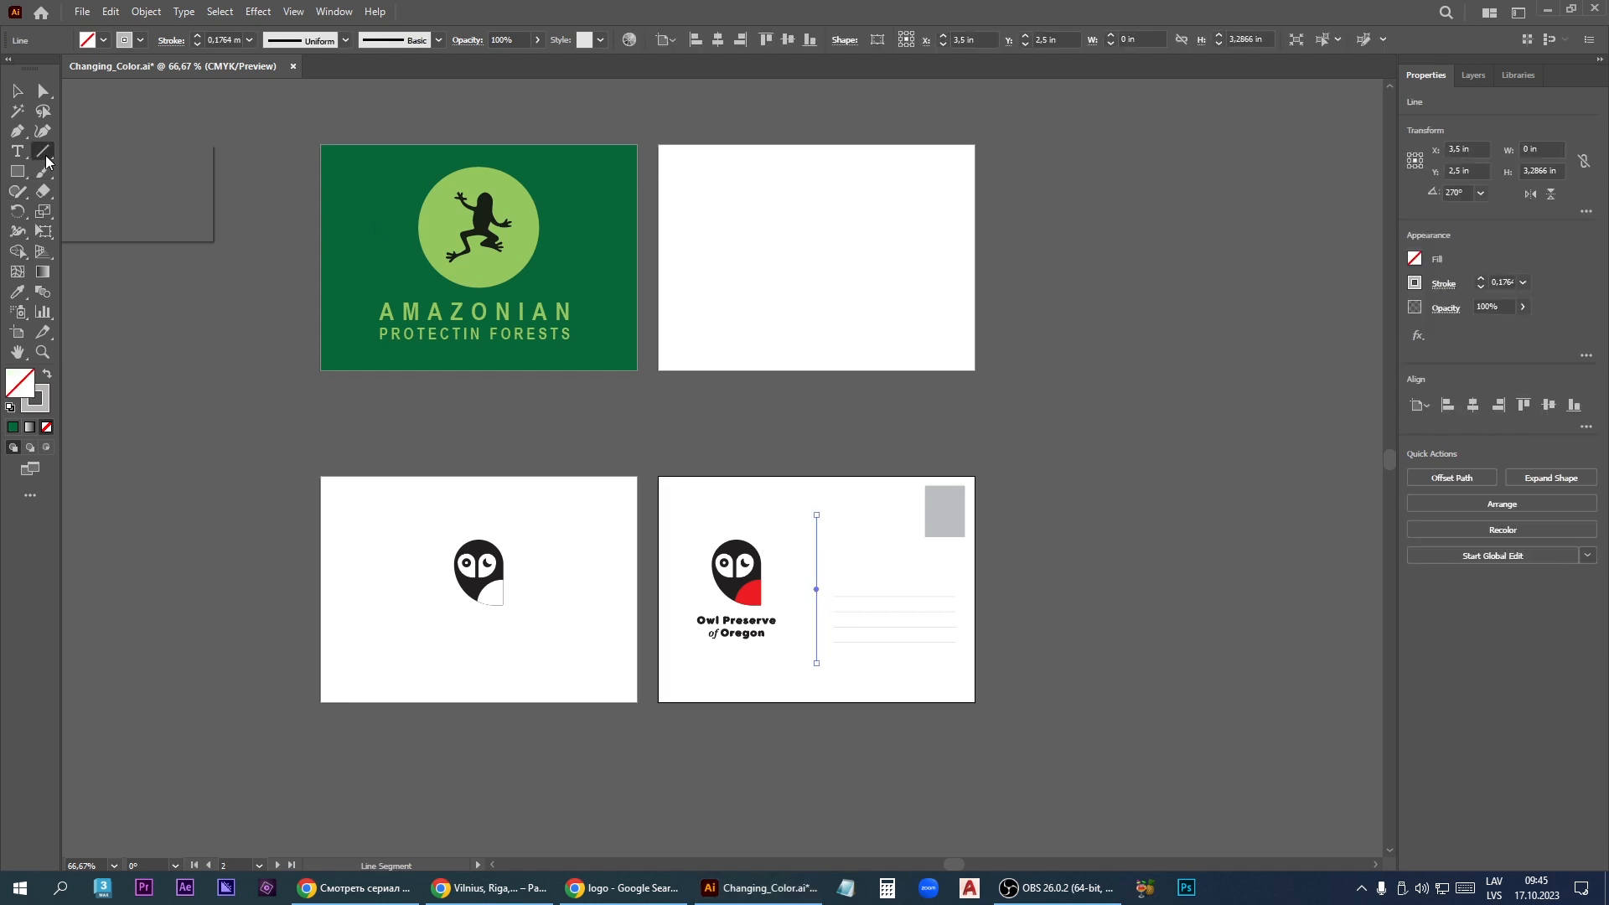
{"action": "left_click_drag", "start_coordinate": [42, 151], "coordinate": [116, 155]}
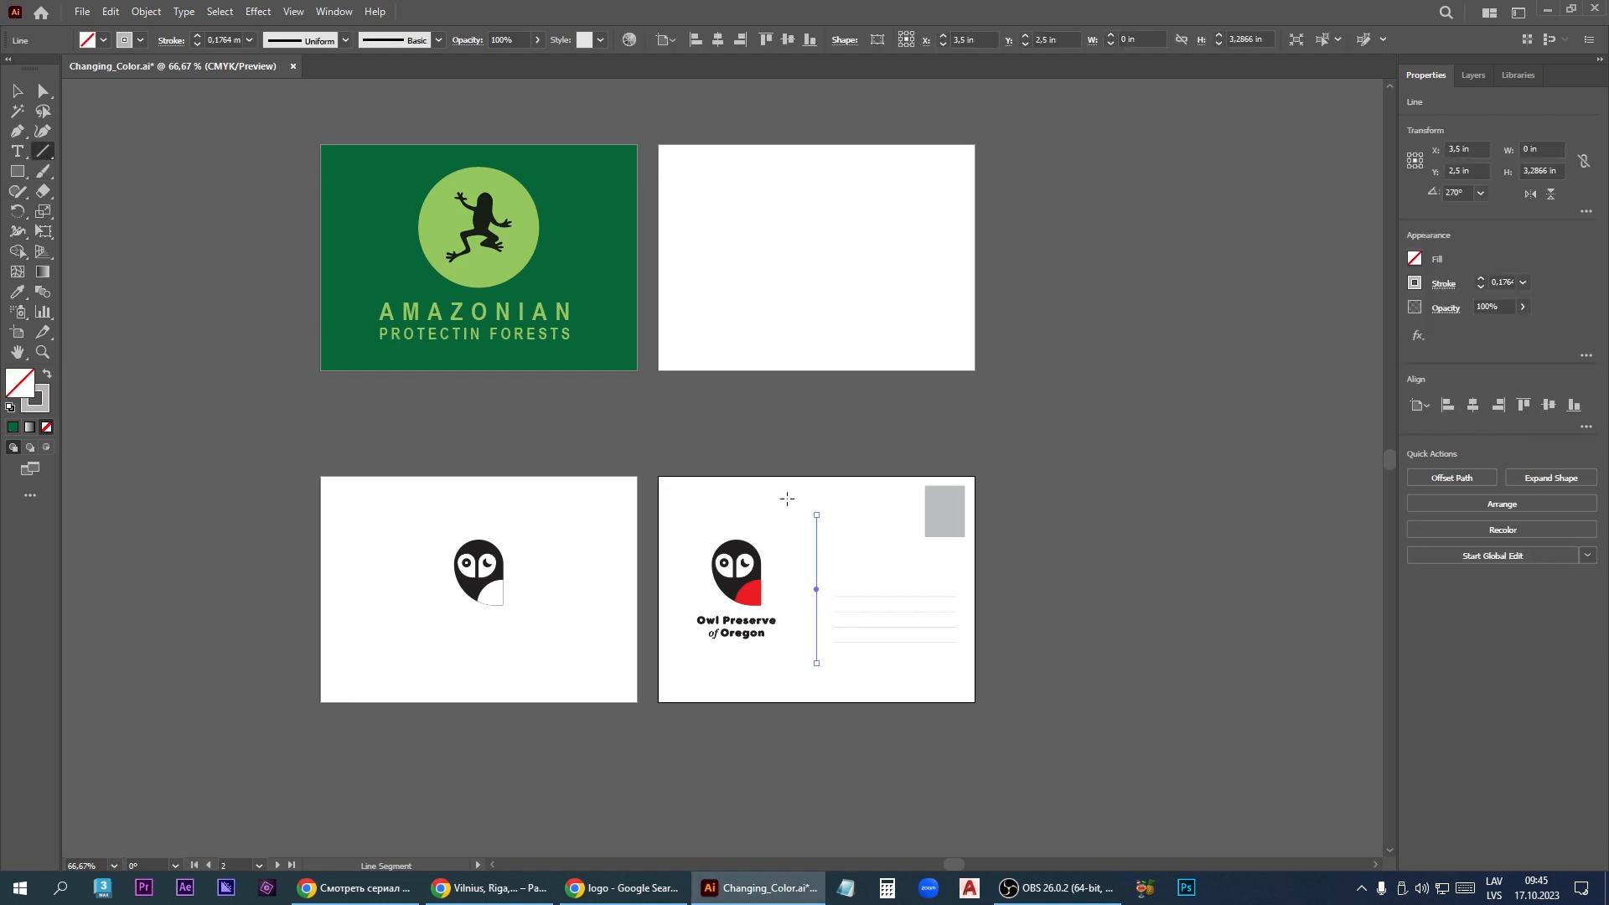
{"action": "left_click_drag", "start_coordinate": [827, 515], "coordinate": [828, 663]}
{"action": "left_click", "coordinate": [1415, 284]}
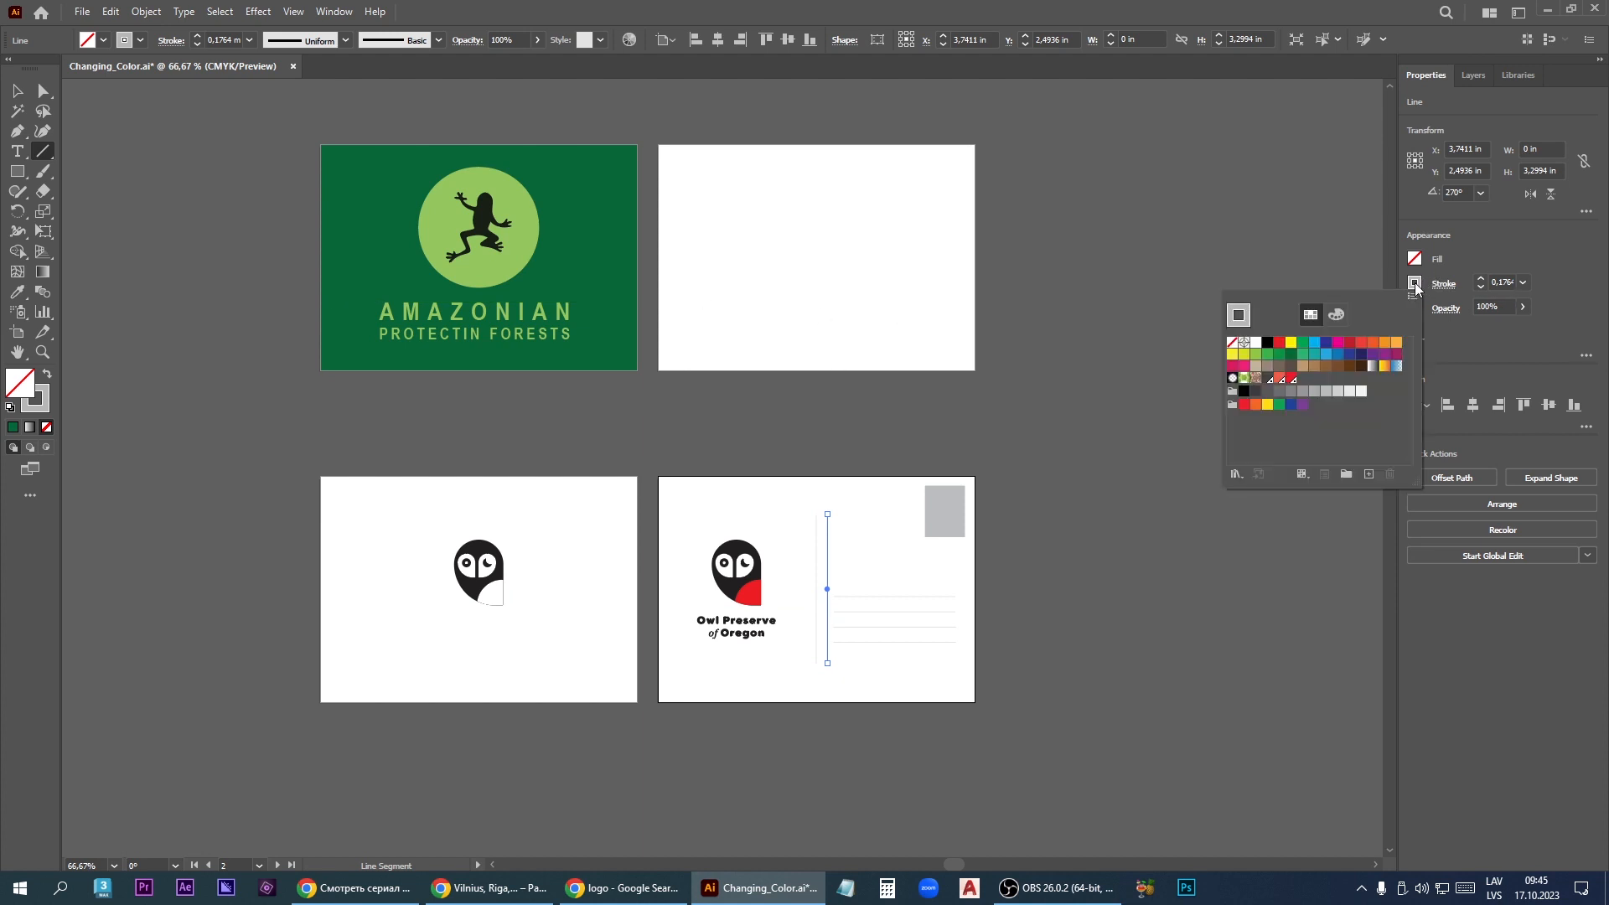
{"action": "left_click", "coordinate": [1285, 392]}
Move the new divider line onto the blank postcard and center it on that artboard
{"action": "key", "text": "v"}
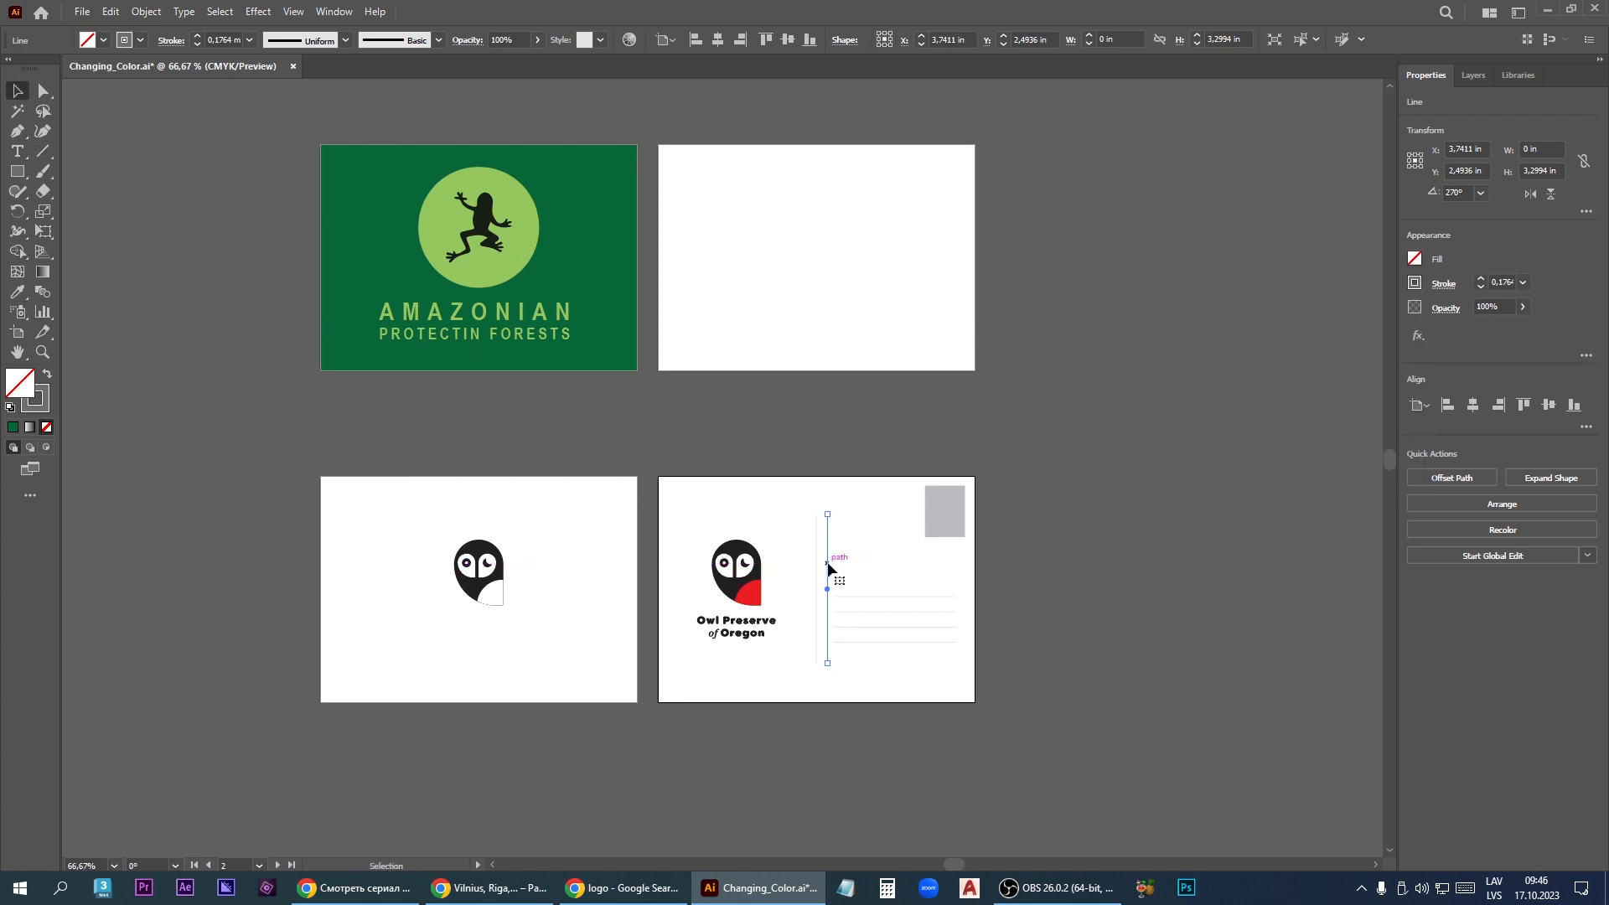
{"action": "left_click_drag", "start_coordinate": [828, 579], "coordinate": [825, 213]}
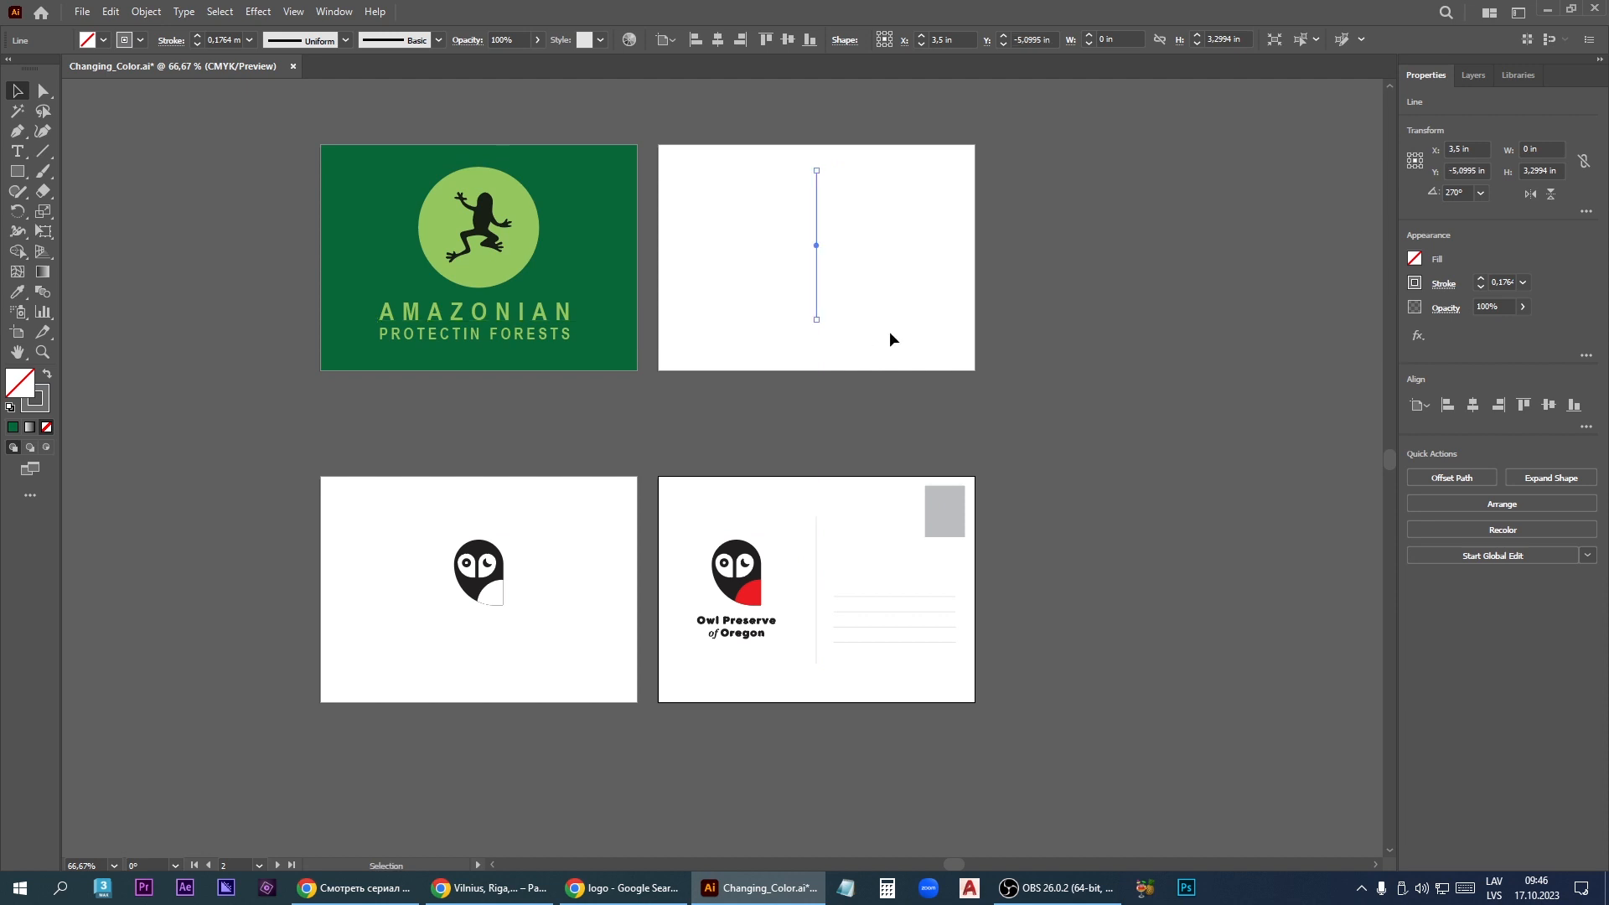
{"action": "key", "text": "Down"}
{"action": "left_click", "coordinate": [838, 210]}
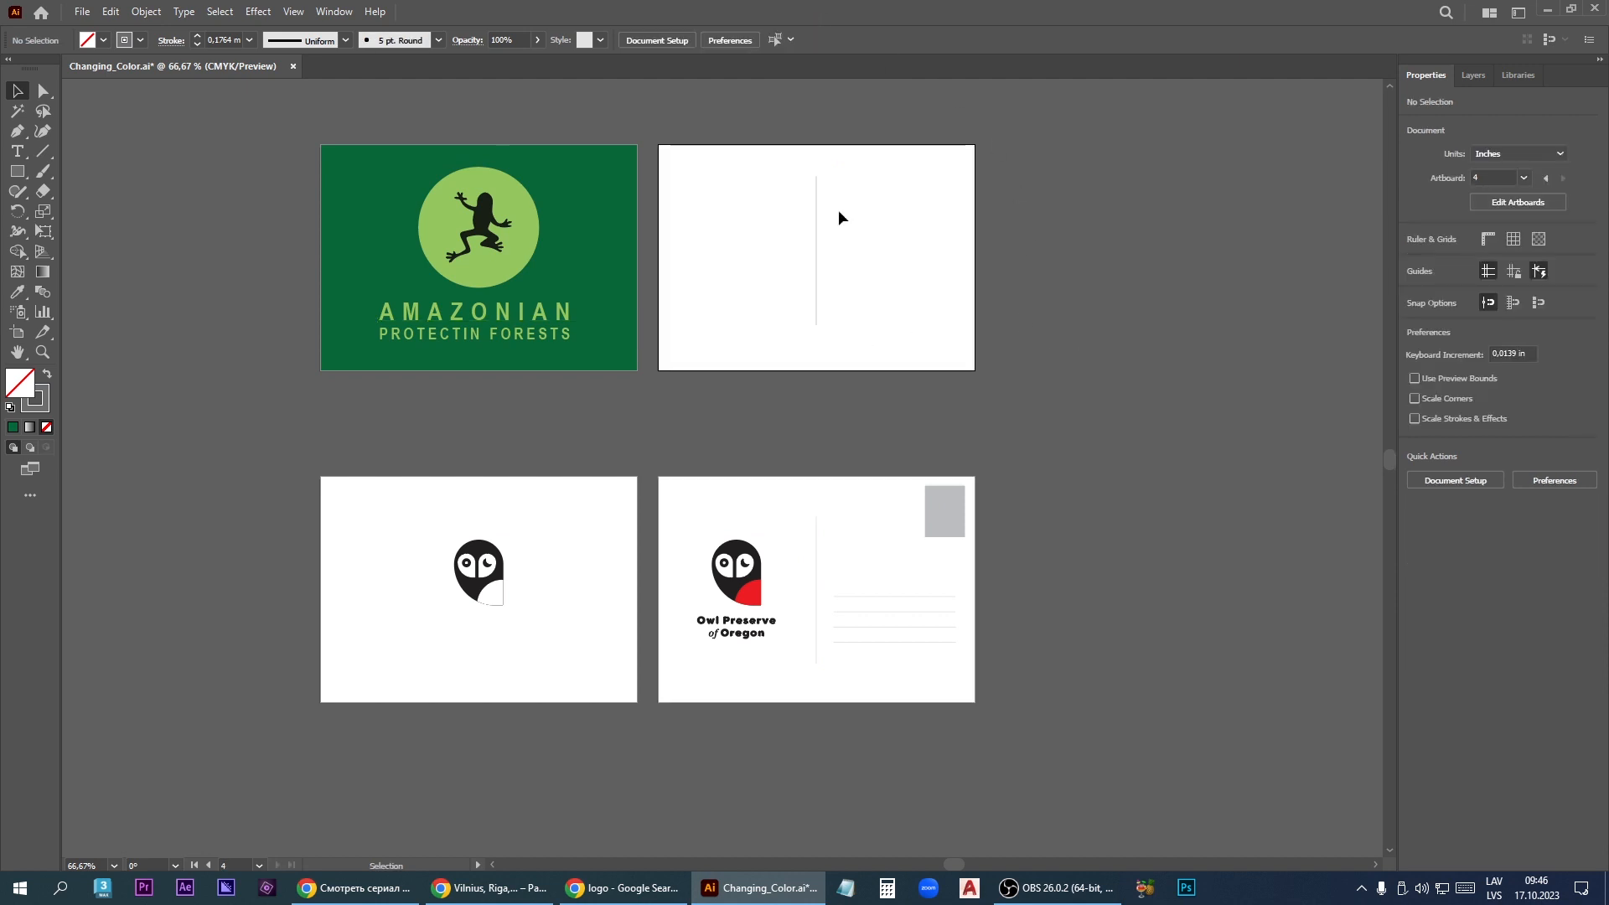
{"action": "left_click", "coordinate": [815, 254]}
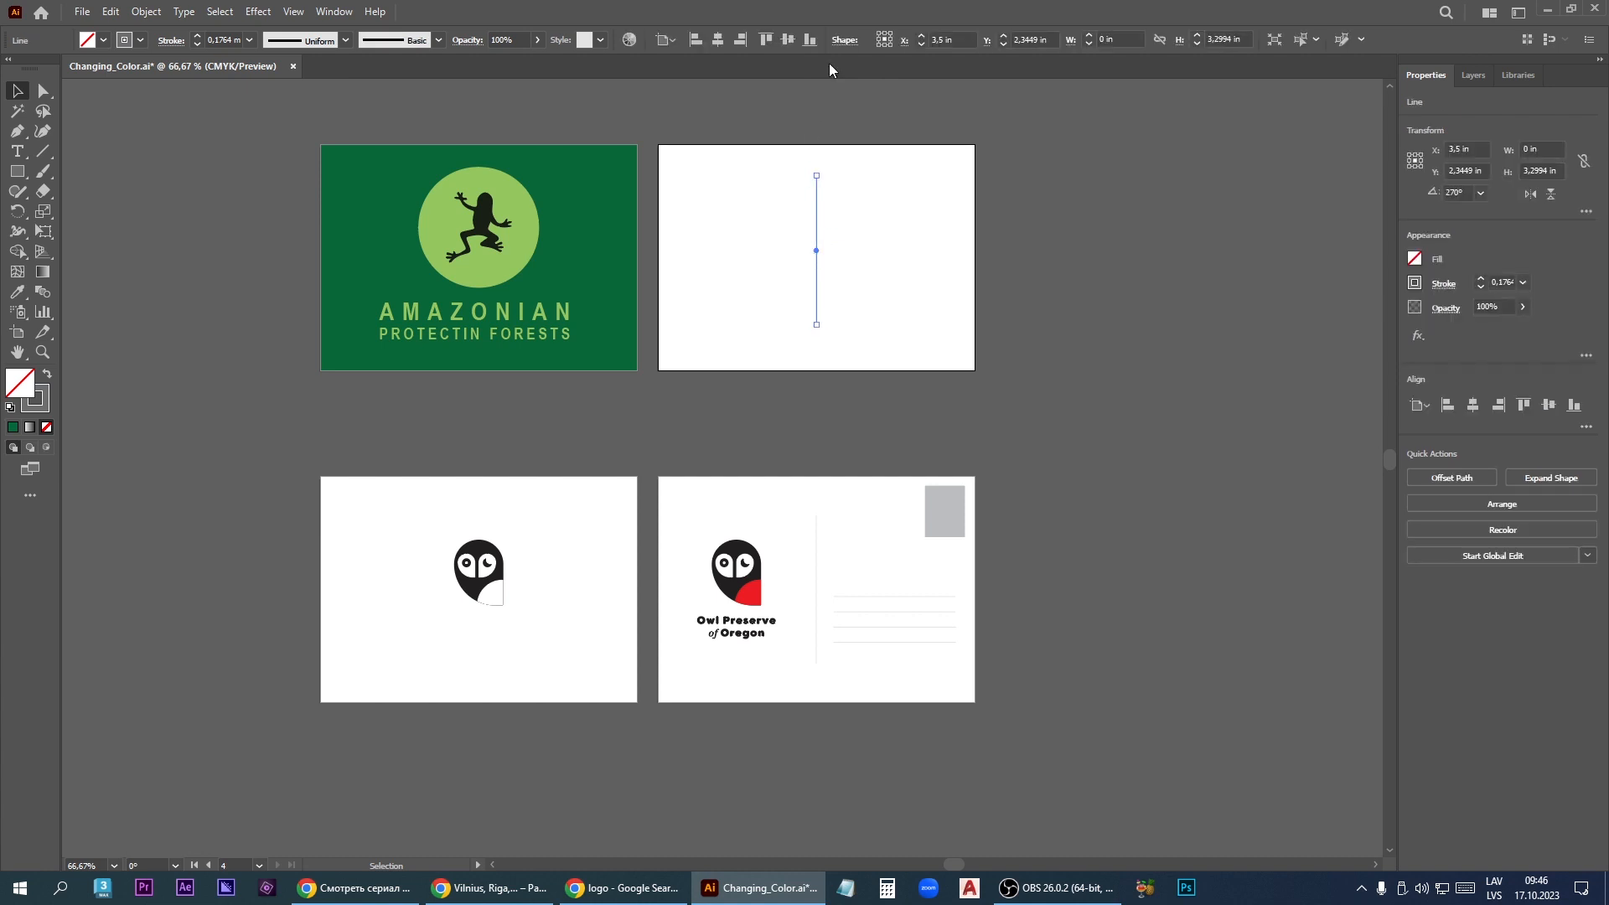
{"action": "left_click", "coordinate": [788, 39]}
Copy the group of address lines from the owl postcard to the same place on the blank postcard
{"action": "left_click_drag", "start_coordinate": [826, 578], "coordinate": [962, 662]}
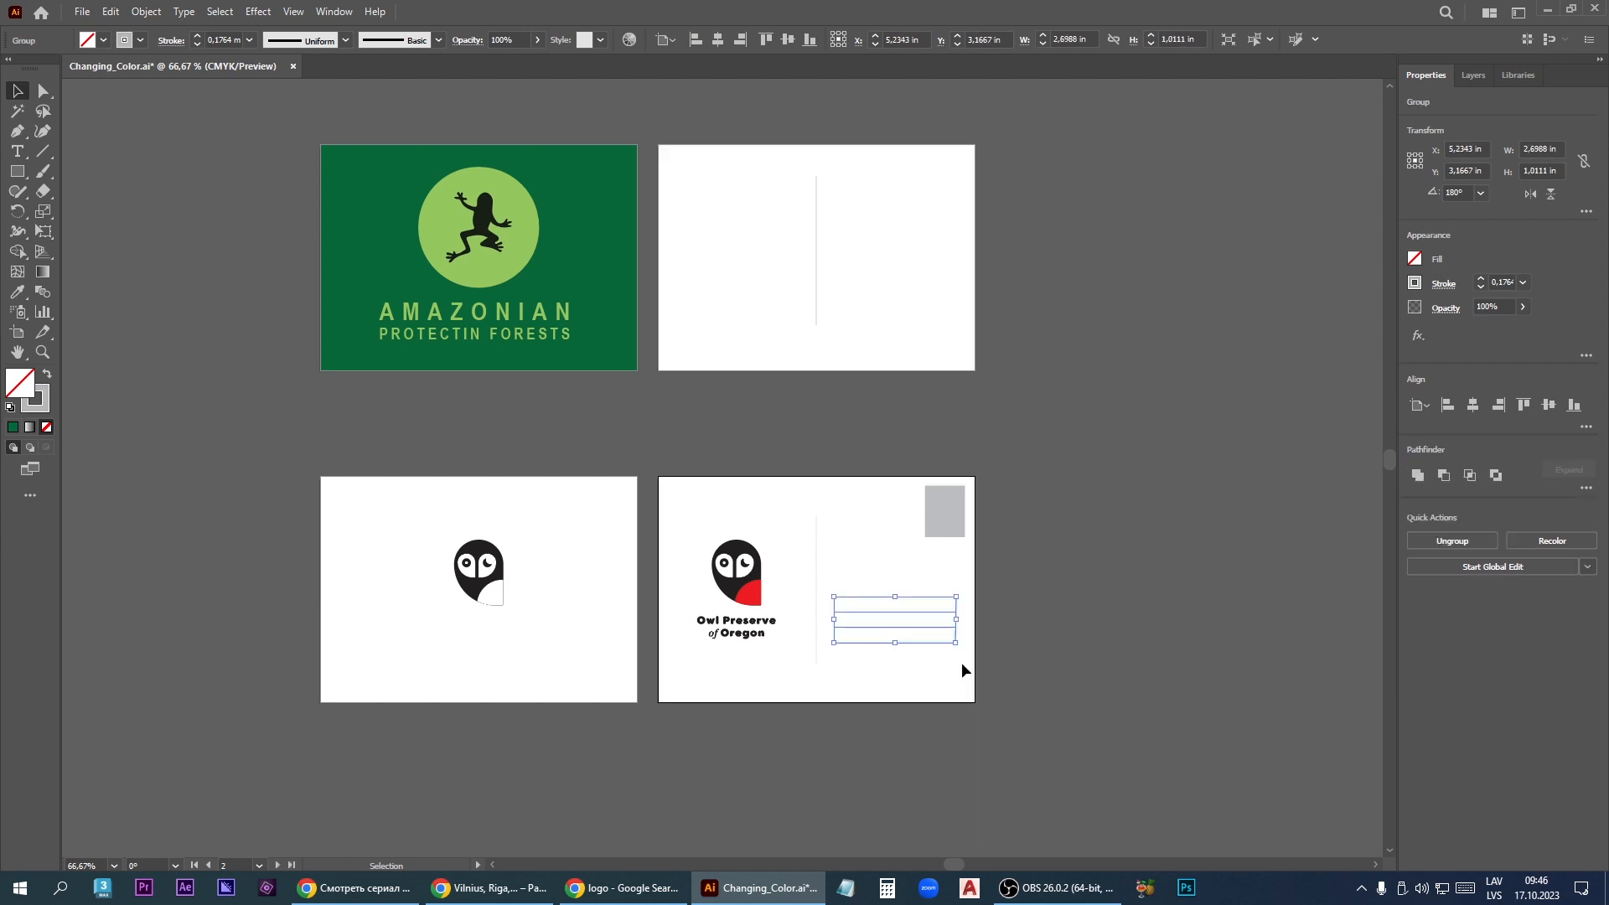
{"action": "left_click_drag", "start_coordinate": [937, 597], "coordinate": [927, 259]}
{"action": "left_click", "coordinate": [937, 424]}
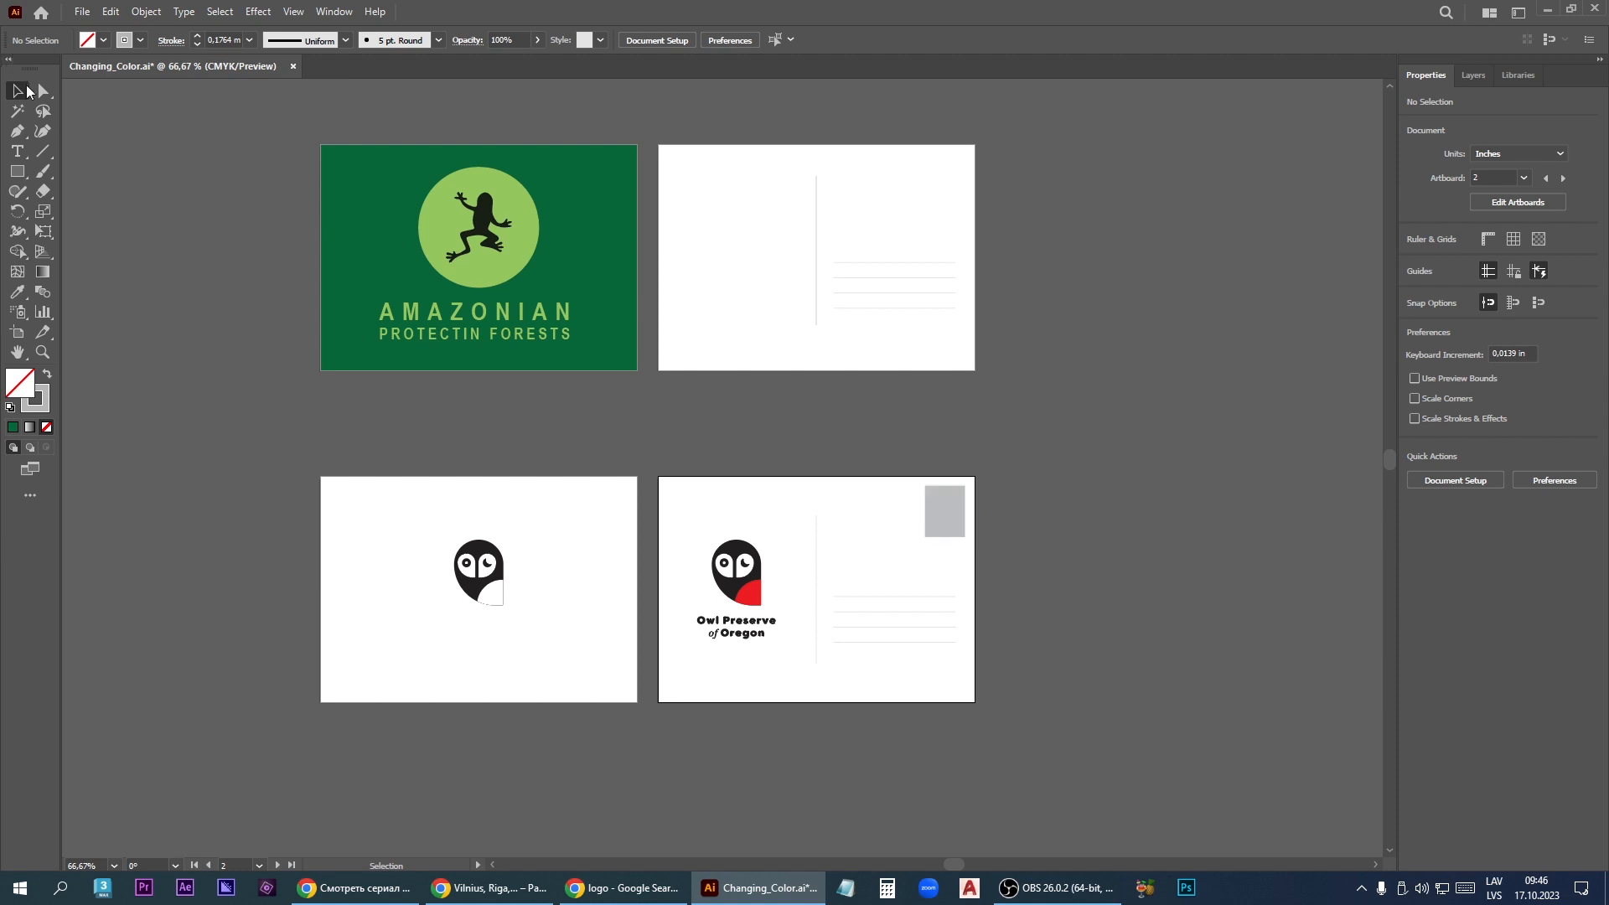
Place a matching gray stamp rectangle, about 0.87 by 1.13 in, in the upper-right corner of the new postcard back
{"action": "left_click", "coordinate": [17, 171]}
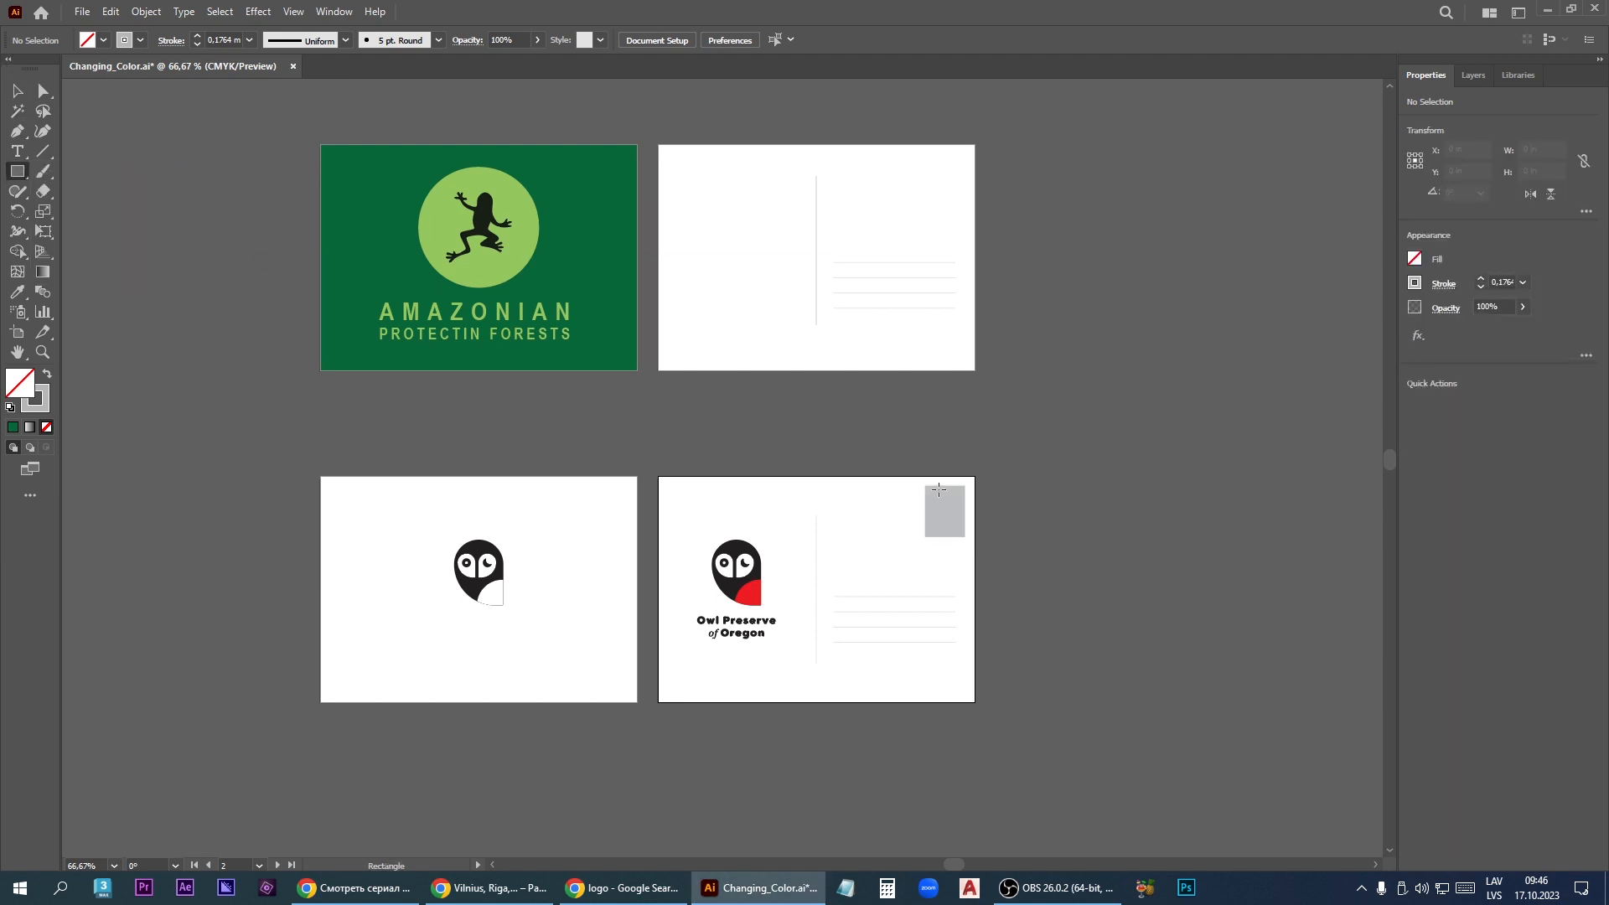
{"action": "left_click_drag", "start_coordinate": [925, 487], "coordinate": [966, 537]}
{"action": "key", "text": "ctrl+shift+a"}
{"action": "key", "text": "v"}
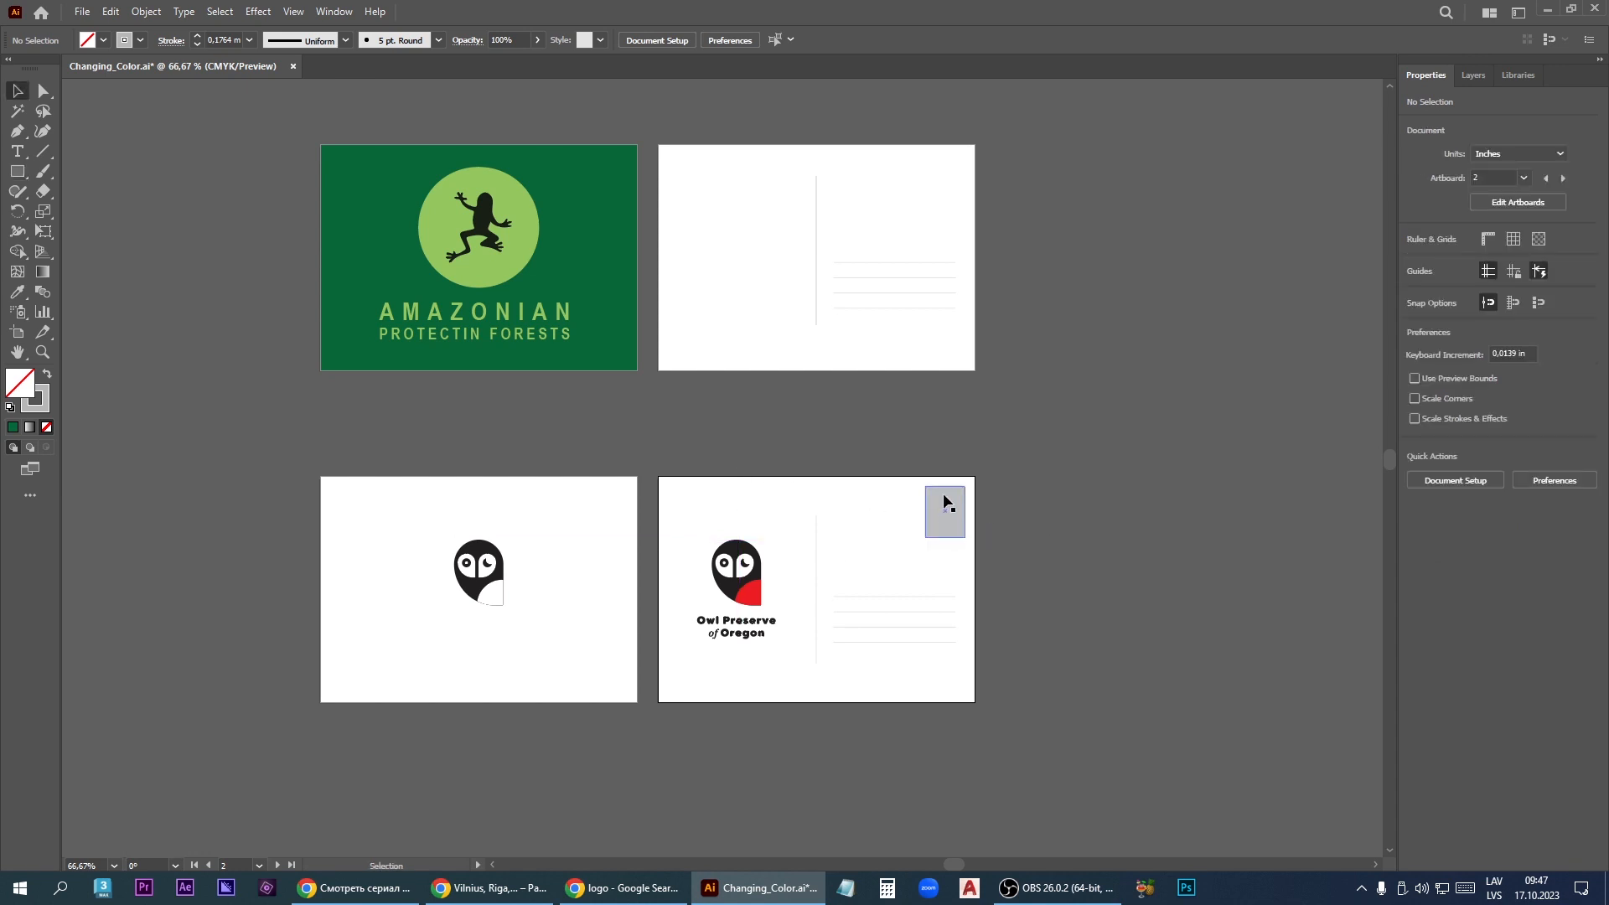
{"action": "left_click_drag", "start_coordinate": [939, 527], "coordinate": [941, 196]}
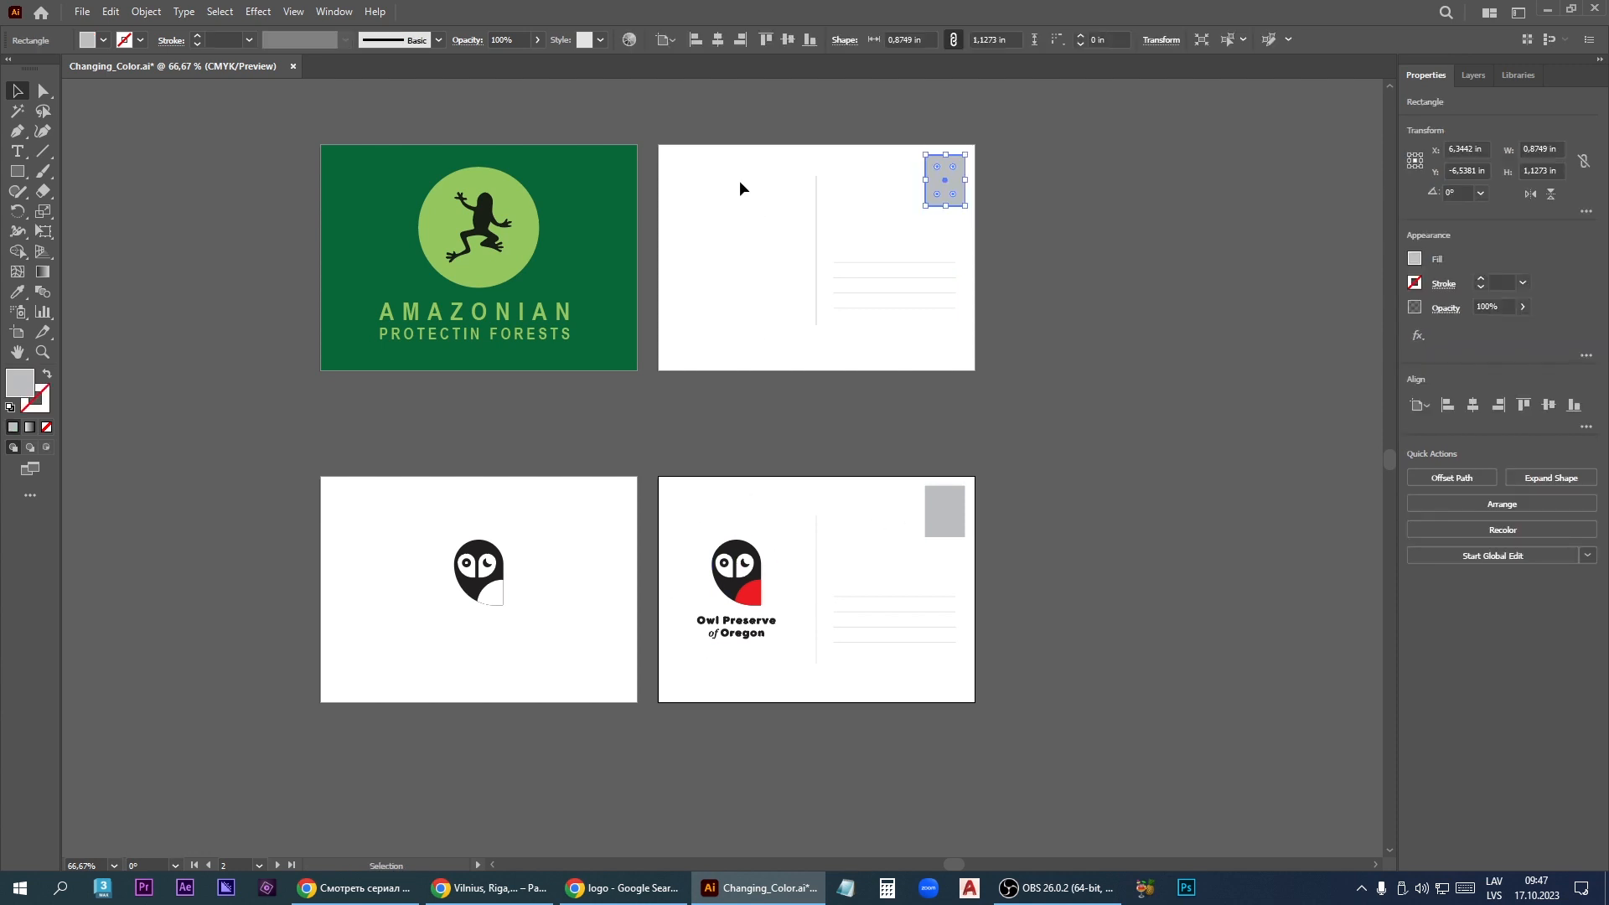
Copy the frog emblem with its text to the left half of the postcard back and scale it to about 2 in wide
{"action": "left_click", "coordinate": [482, 225]}
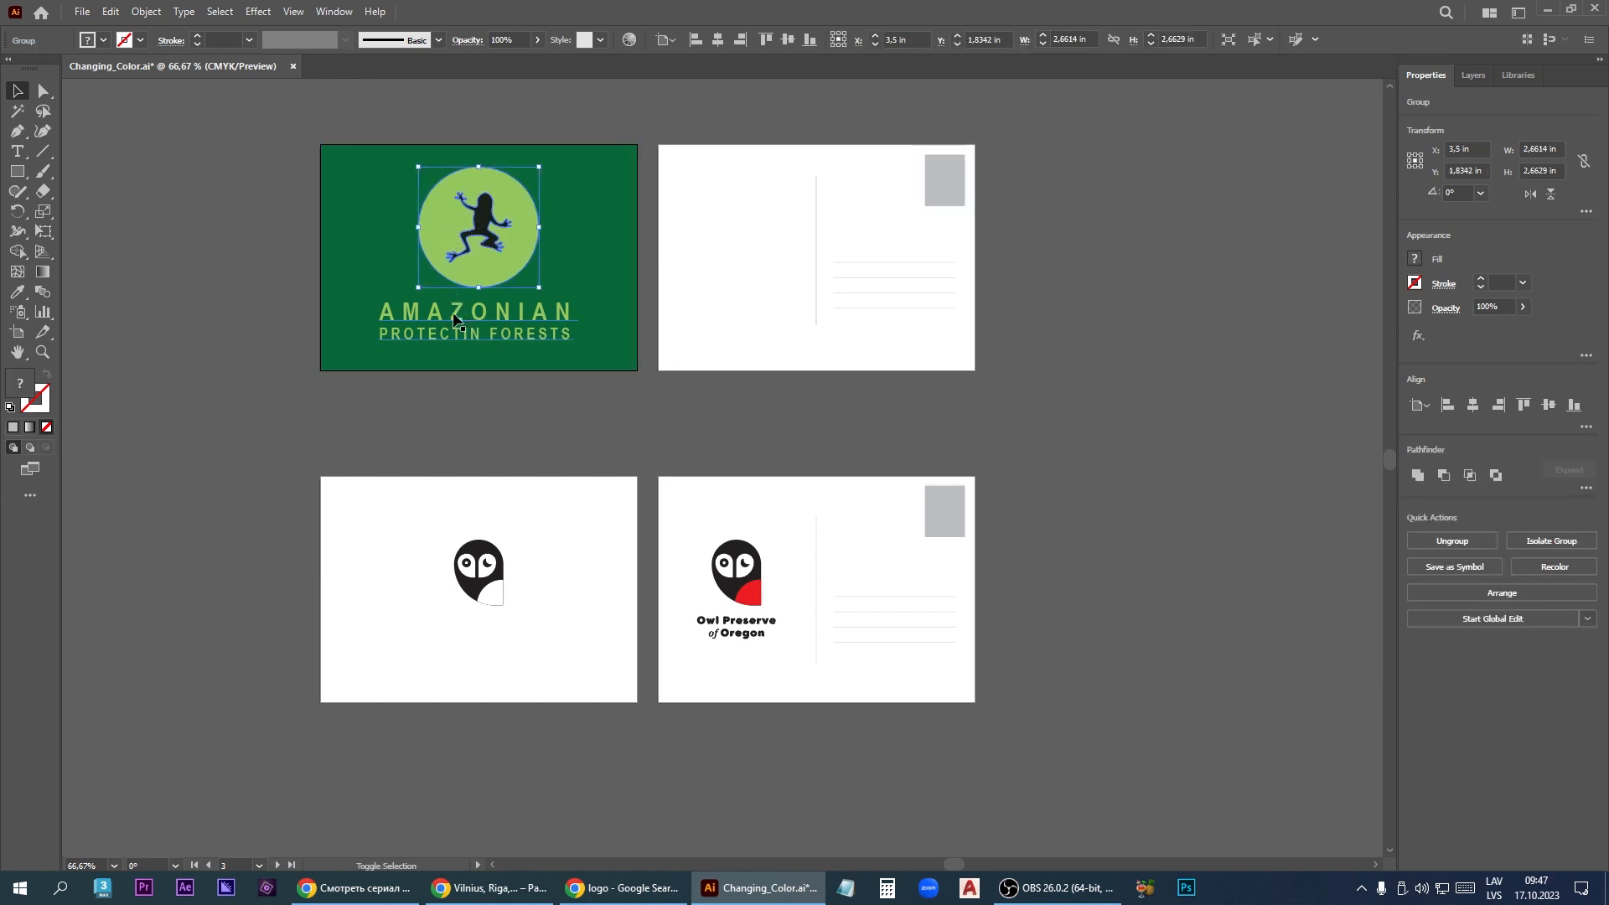
{"action": "left_click", "coordinate": [512, 331], "text": "shift"}
{"action": "left_click_drag", "start_coordinate": [517, 266], "coordinate": [775, 283]}
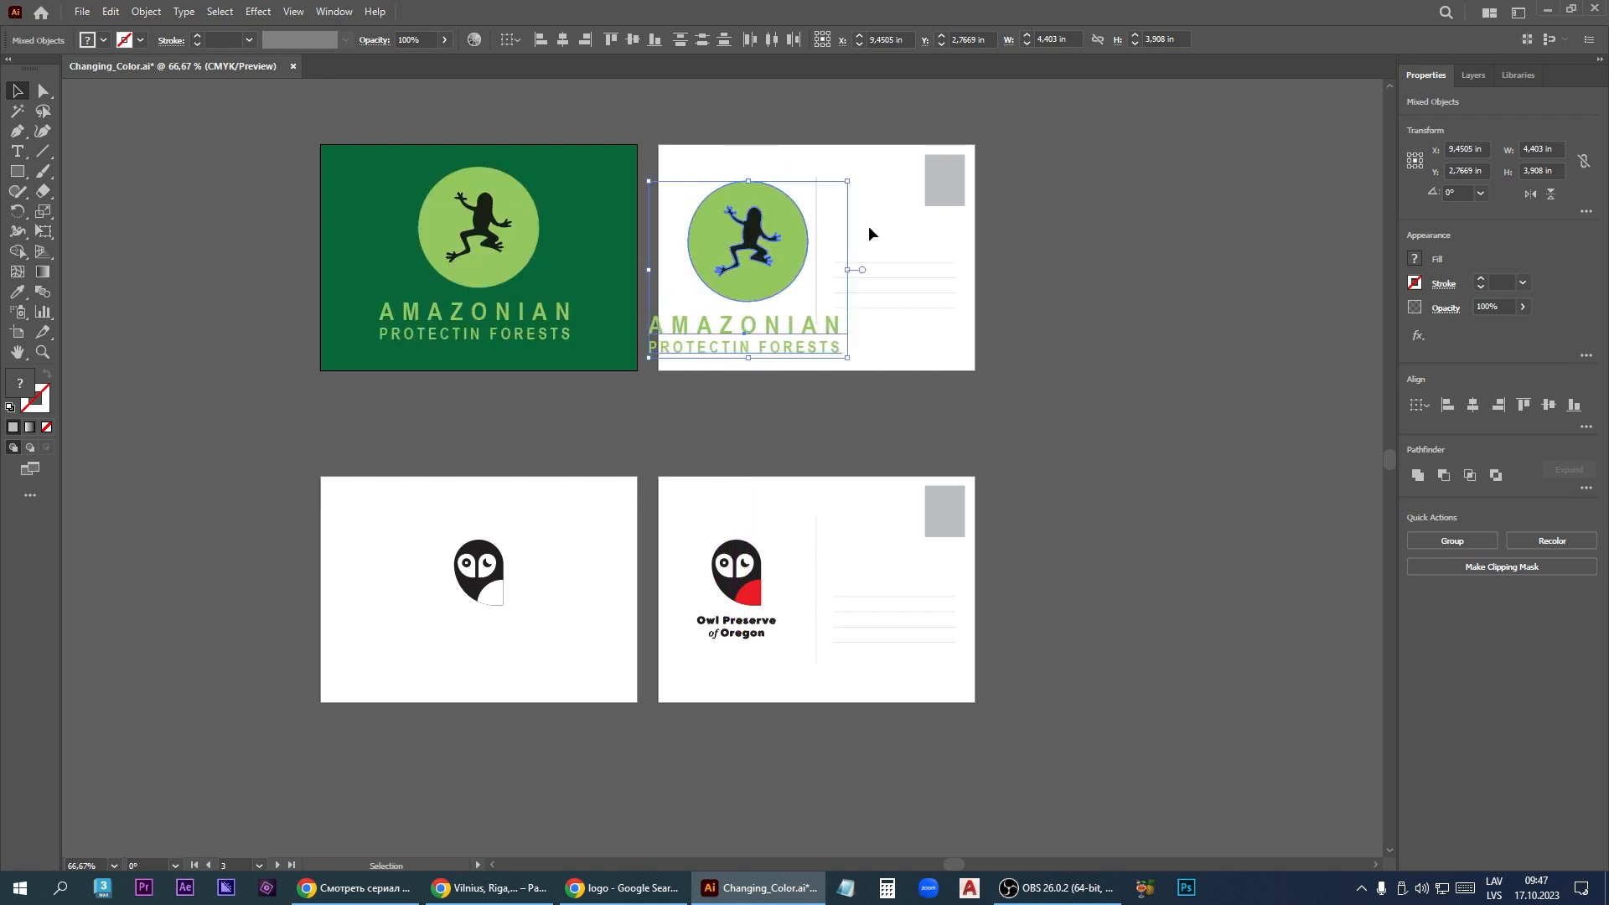
{"action": "left_click_drag", "start_coordinate": [852, 180], "coordinate": [744, 240]}
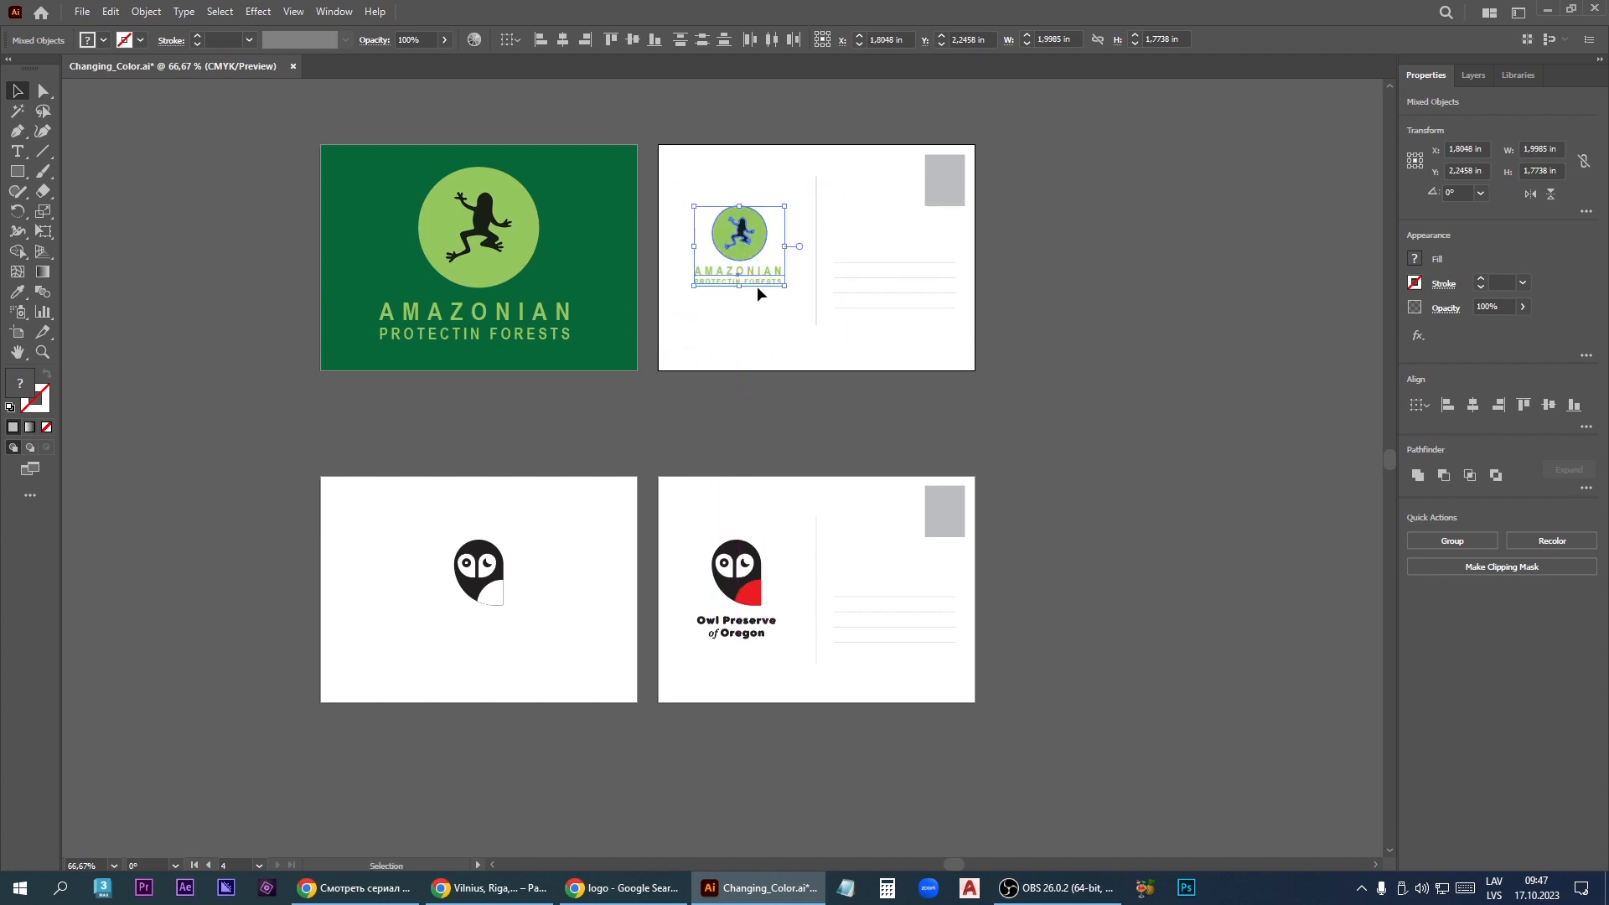
Ungroup the small frog emblem on the postcard back and give its circle and frog a black stroke
{"action": "left_click", "coordinate": [826, 287]}
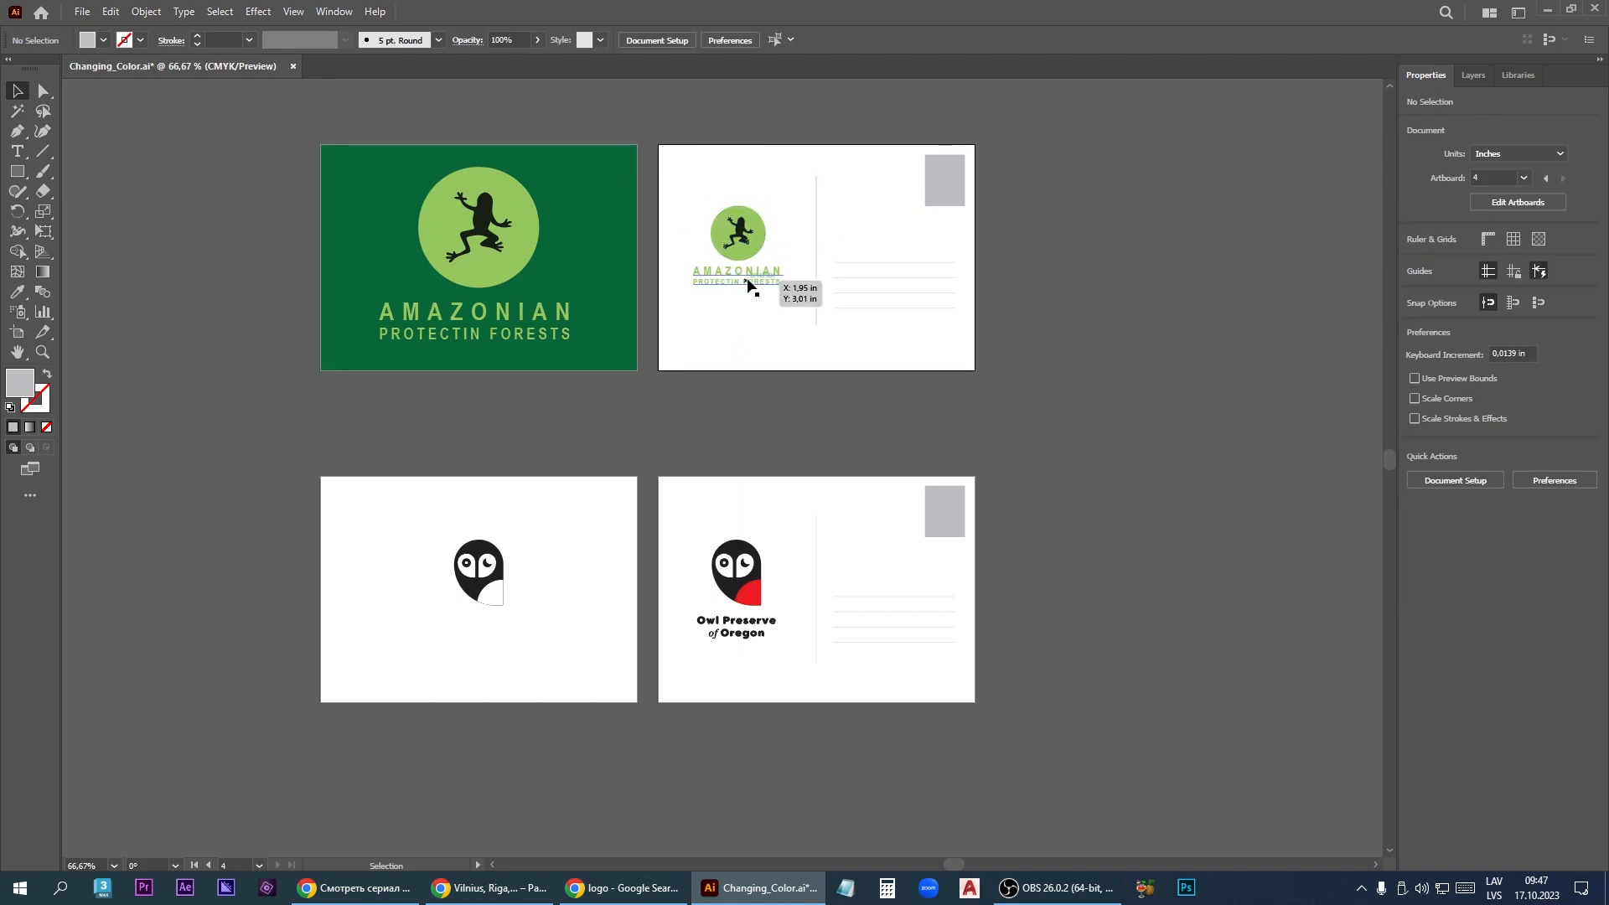
{"action": "scroll", "coordinate": [769, 235], "scroll_direction": "up", "scroll_amount": 1}
{"action": "scroll", "coordinate": [768, 240], "scroll_direction": "up", "scroll_amount": 2}
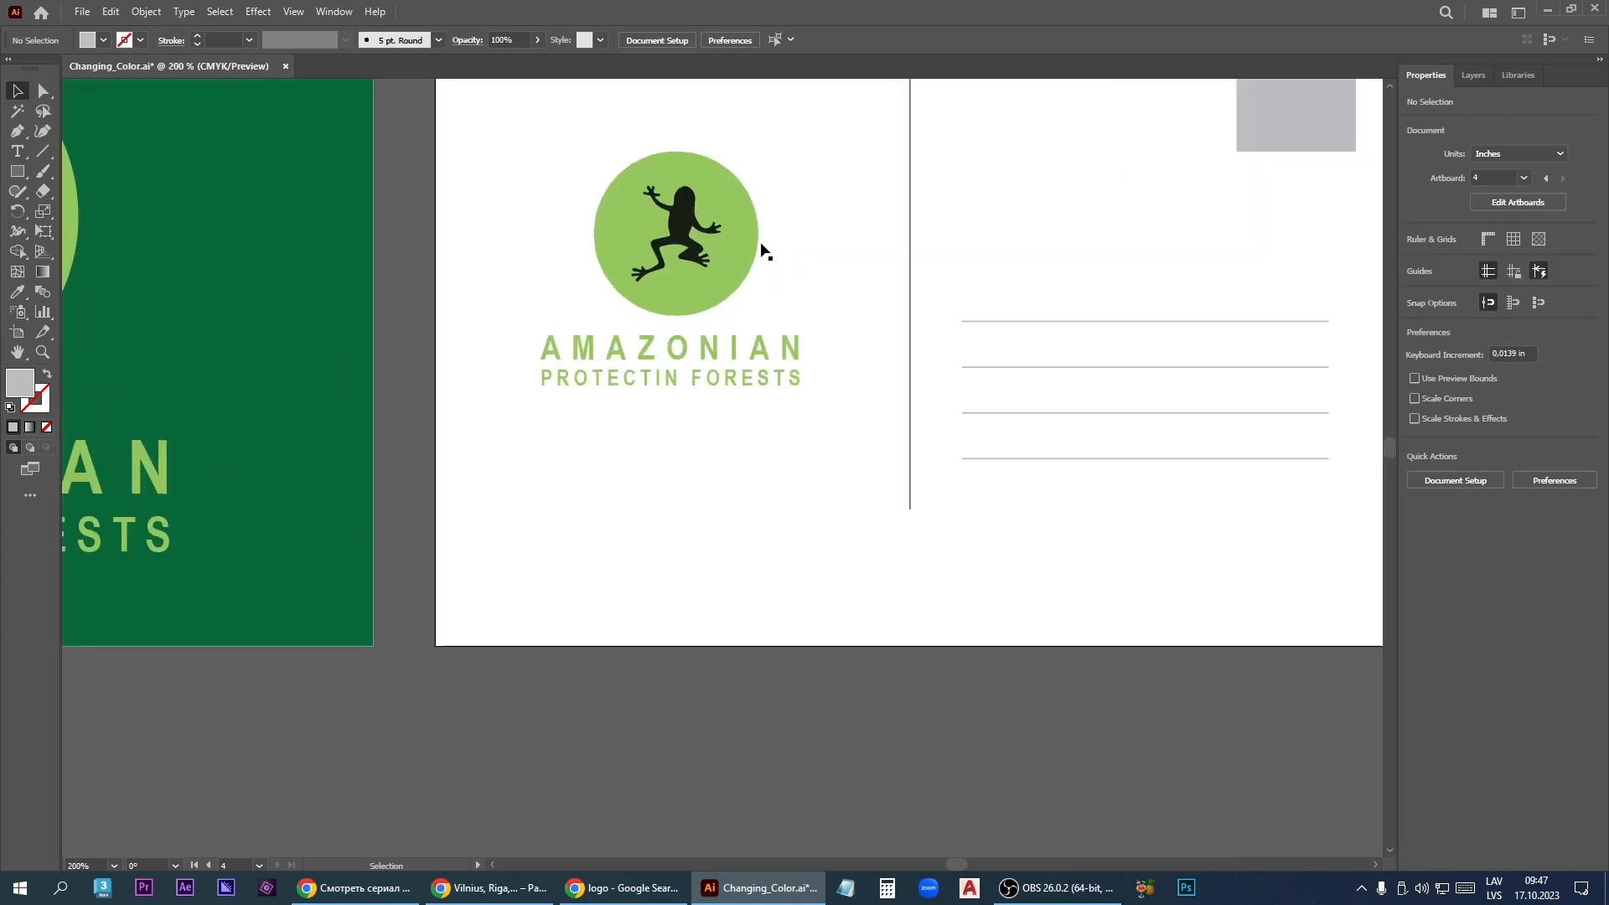
{"action": "left_click", "coordinate": [713, 293]}
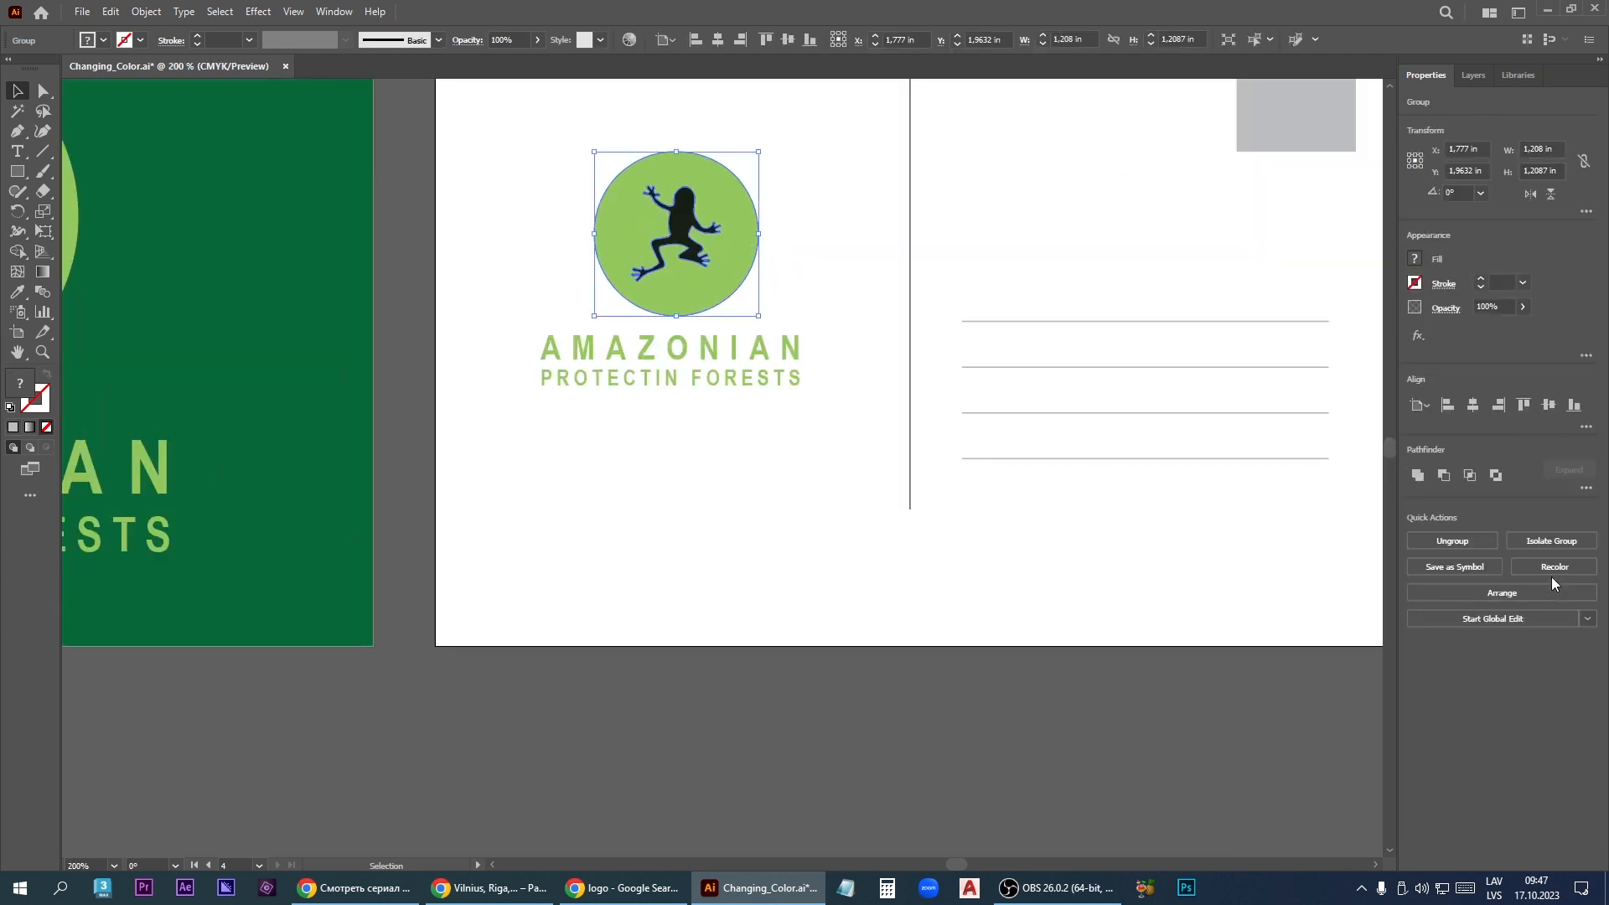
{"action": "left_click", "coordinate": [1455, 542]}
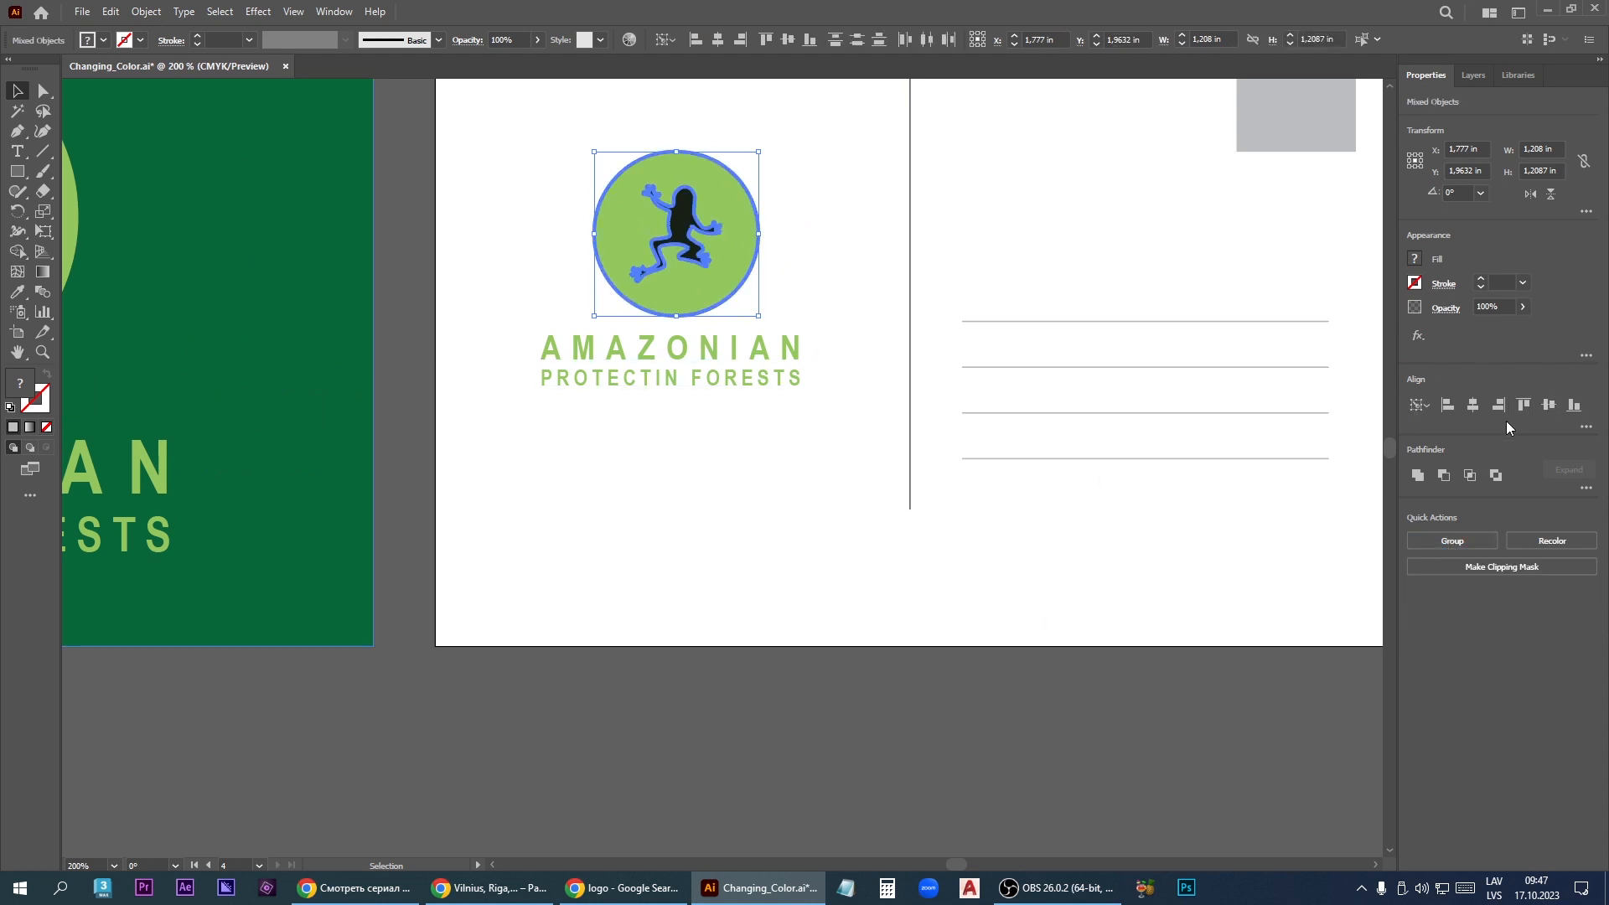
{"action": "left_click", "coordinate": [1417, 283]}
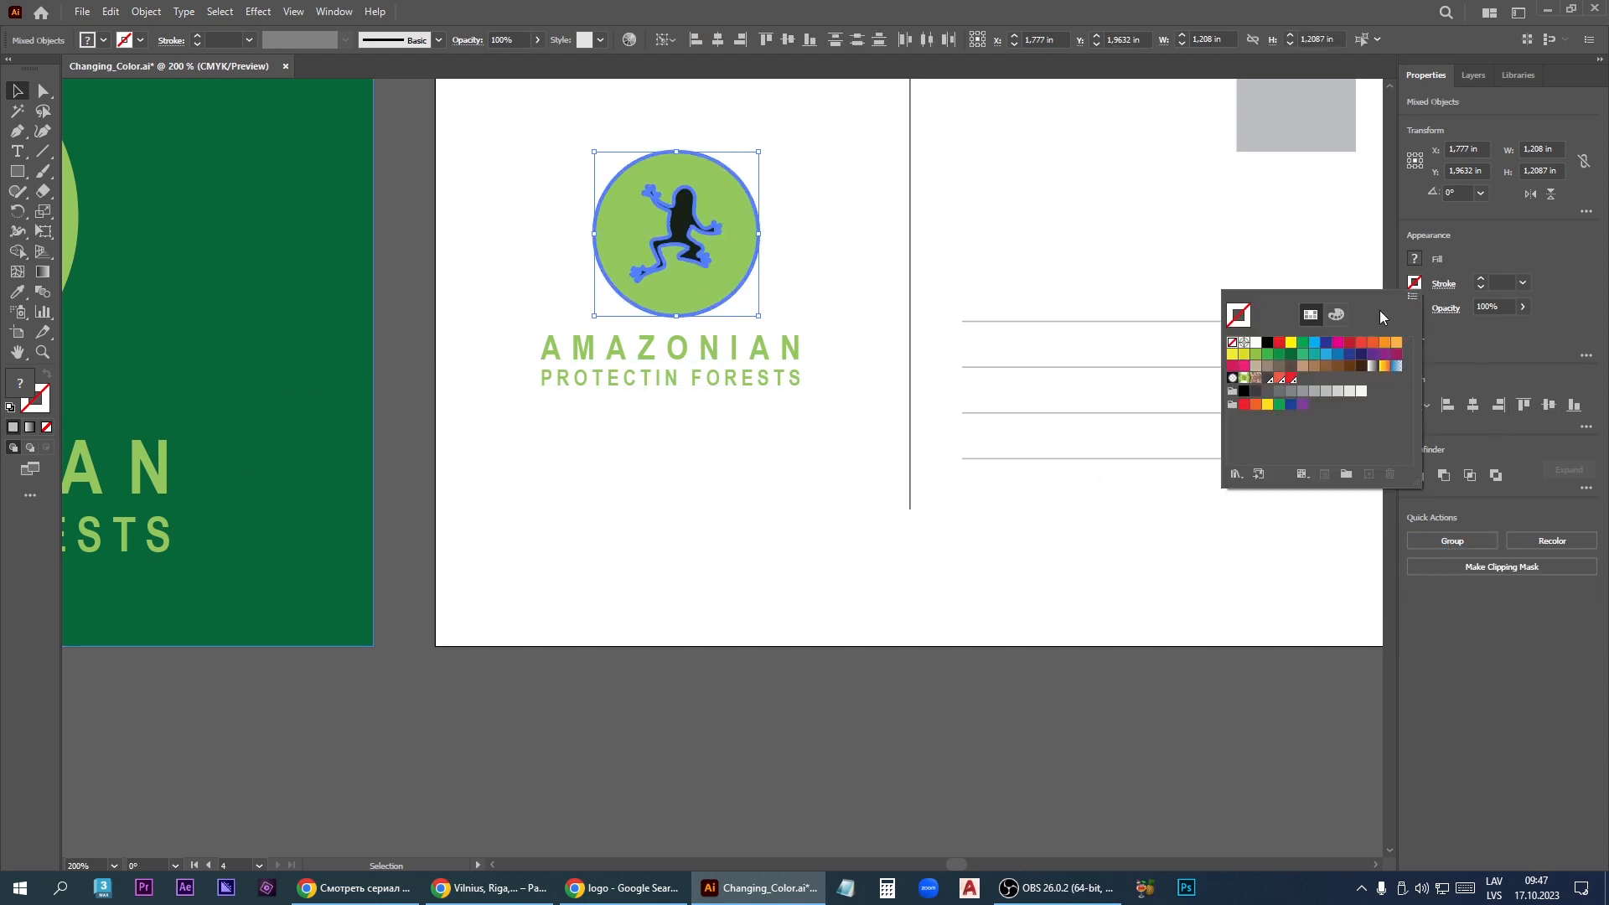
{"action": "left_click", "coordinate": [1267, 345]}
{"action": "left_click", "coordinate": [1142, 270]}
{"action": "scroll", "coordinate": [851, 315], "scroll_direction": "down", "scroll_amount": 1}
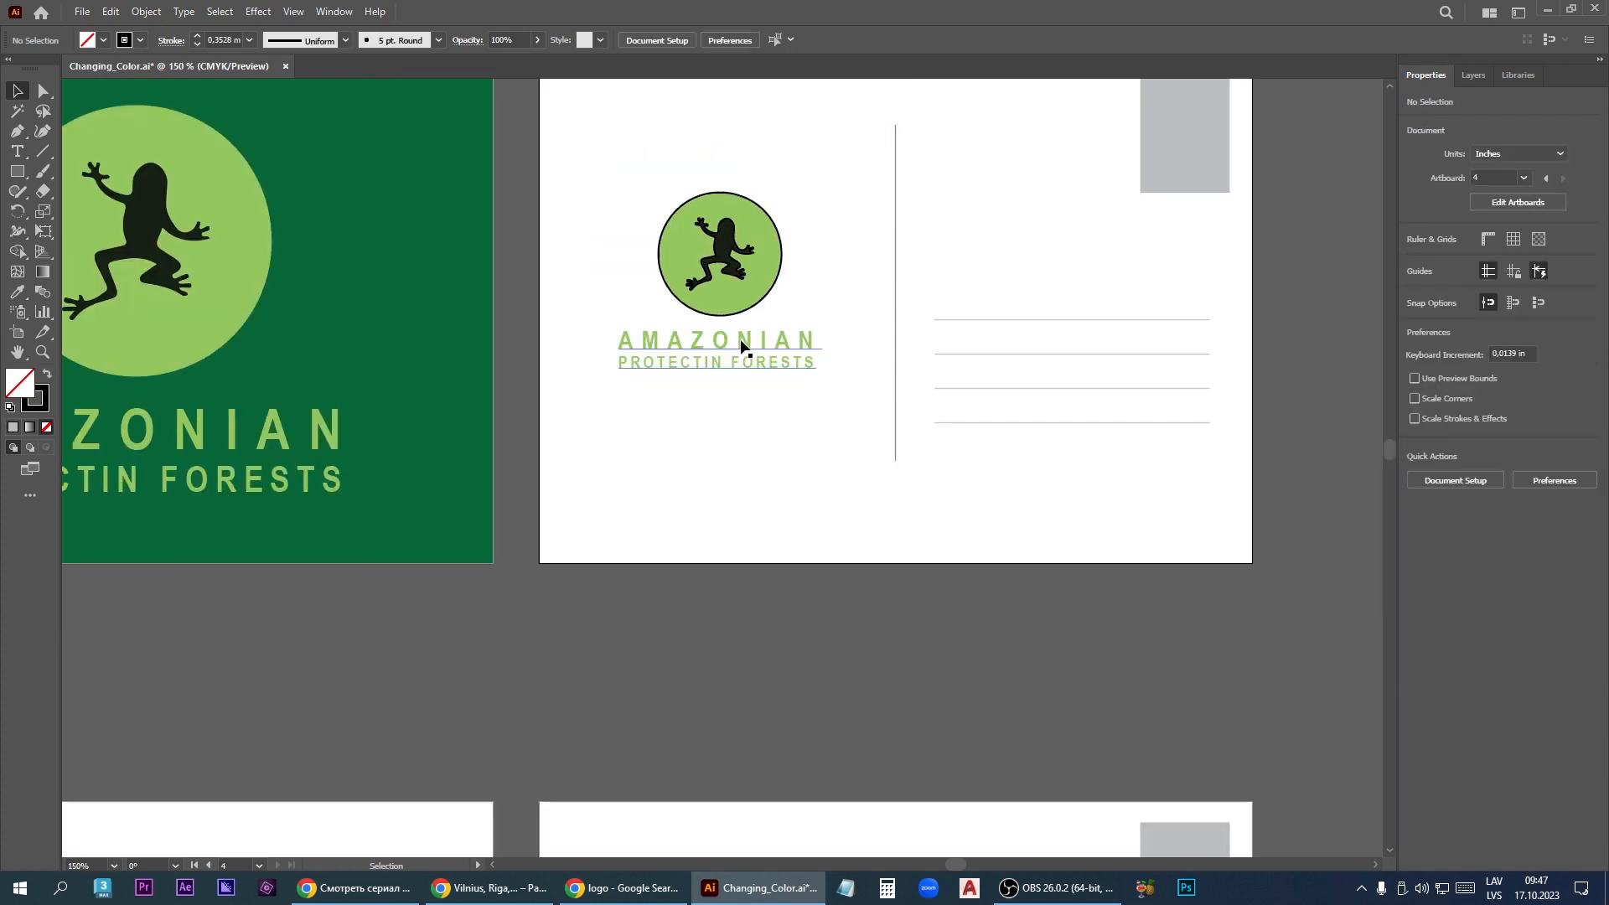
Fill the AMAZONIAN PROTECTIN FORESTS text on the postcard back with dark green
{"action": "left_click", "coordinate": [742, 340]}
{"action": "left_click", "coordinate": [1415, 258]}
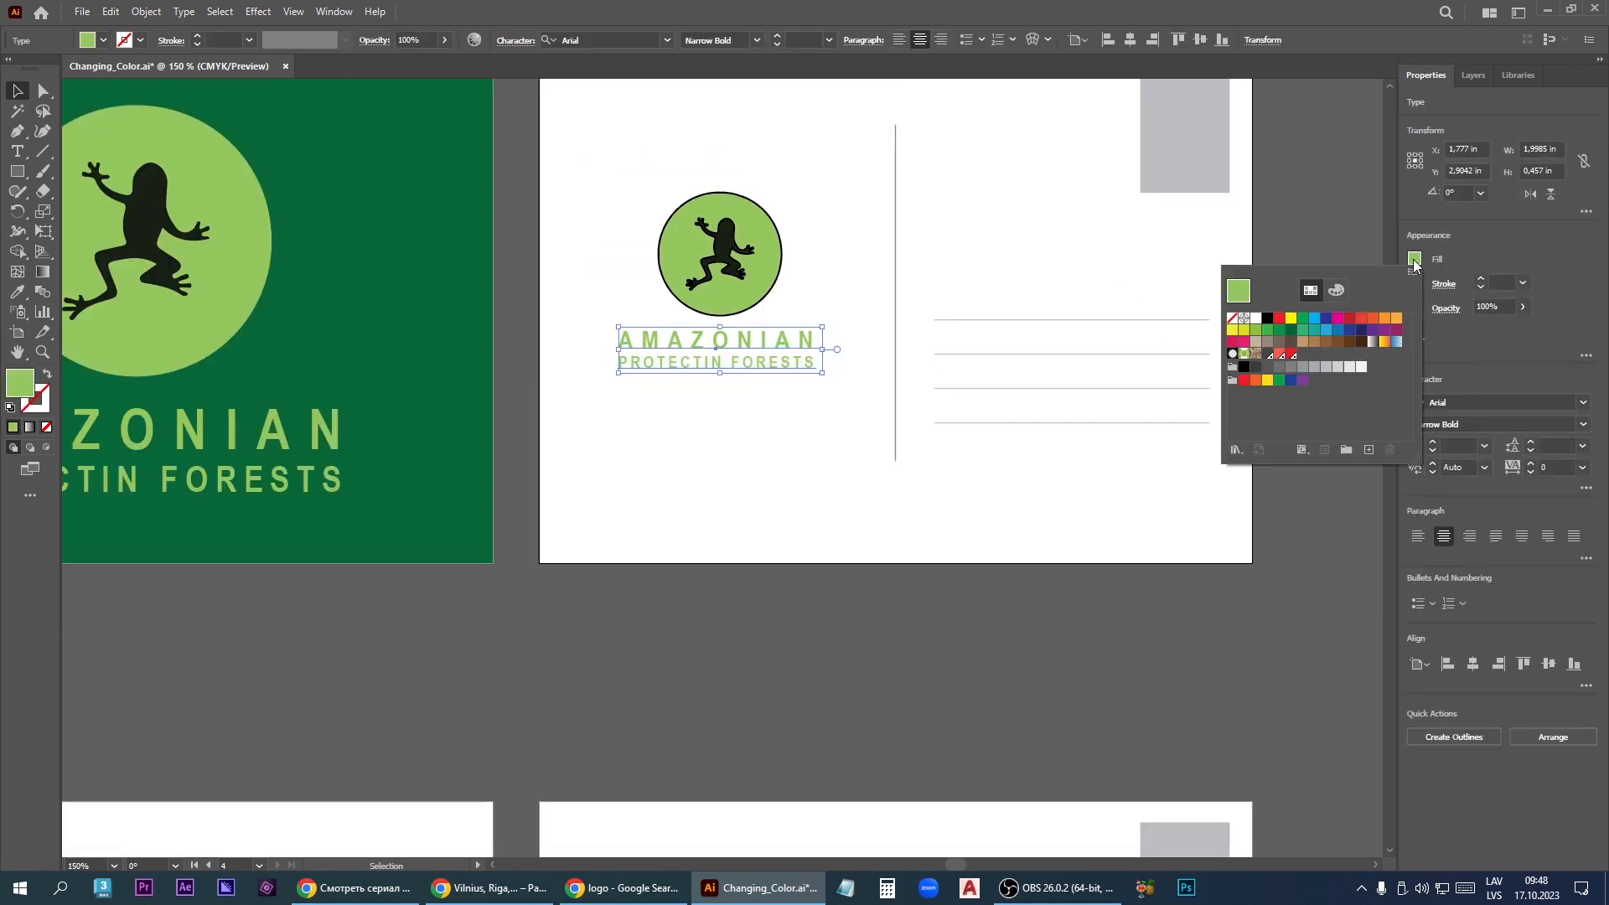
{"action": "left_click", "coordinate": [1289, 331]}
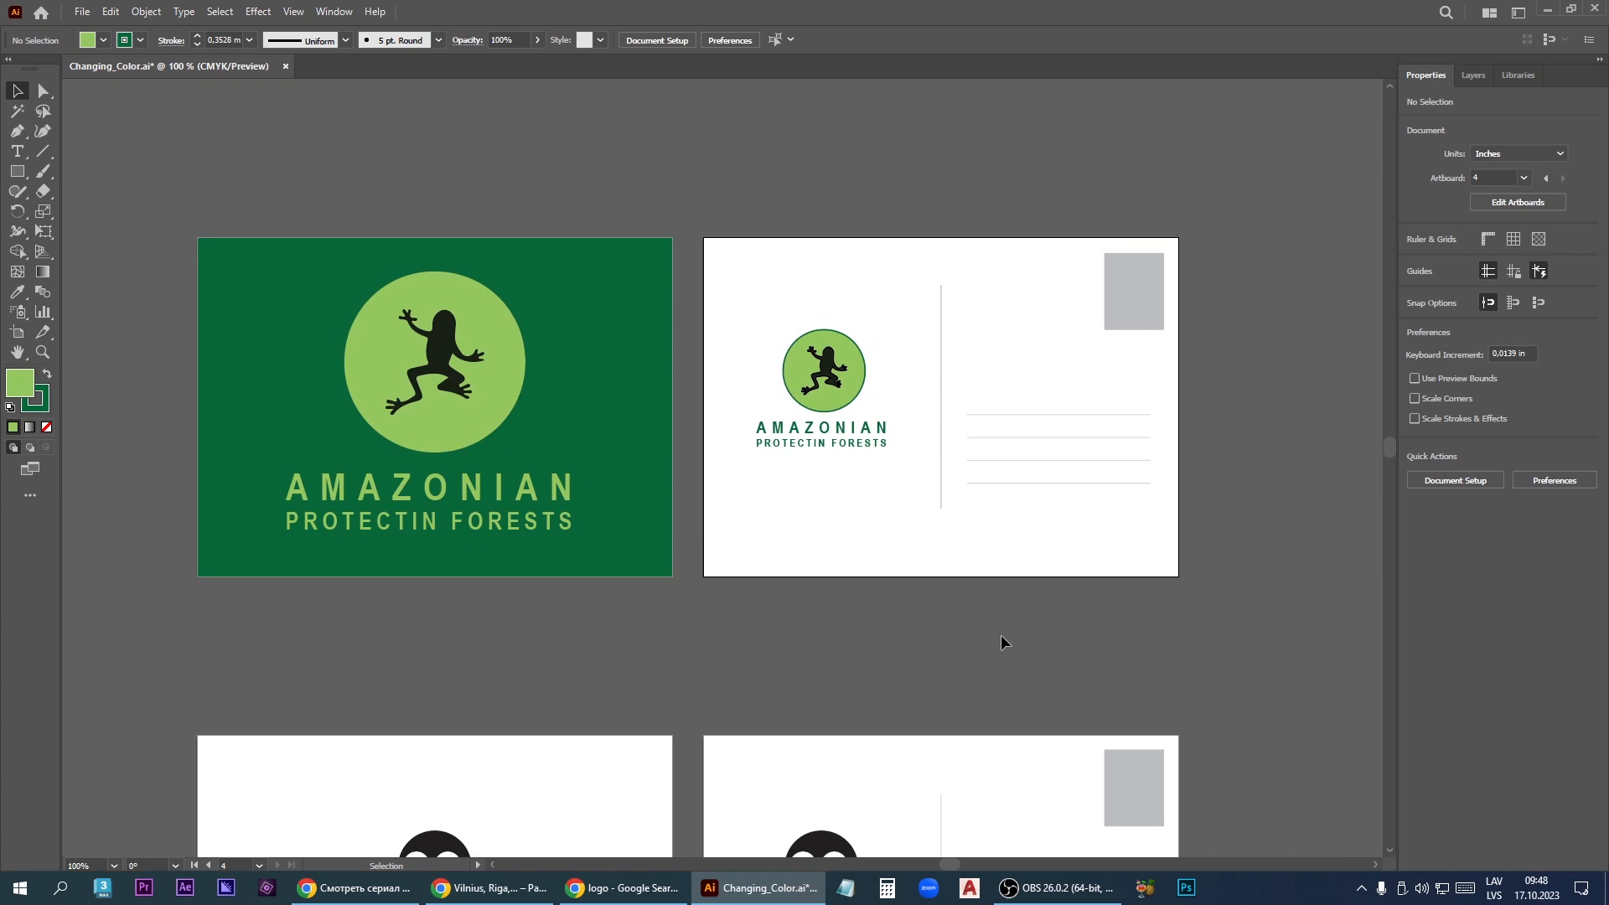
Switch to Chrome to browse the logo image results for other logo examples, and return to Illustrator
{"action": "left_click", "coordinate": [622, 888]}
{"action": "scroll", "coordinate": [595, 418], "scroll_direction": "down", "scroll_amount": 1}
{"action": "scroll", "coordinate": [595, 417], "scroll_direction": "down", "scroll_amount": 9}
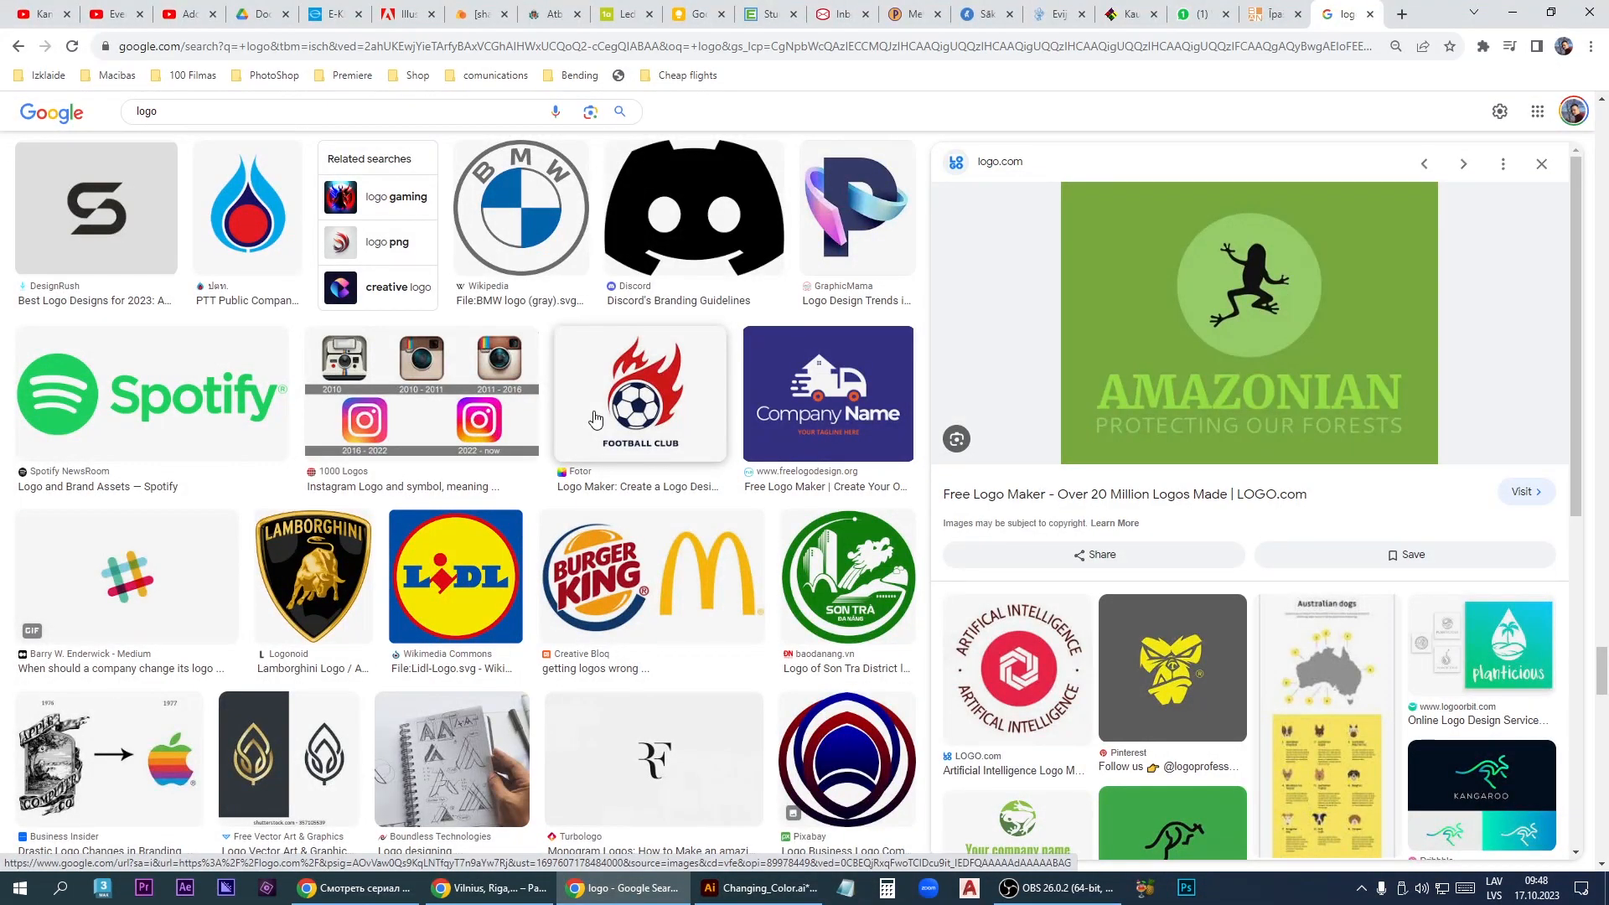
{"action": "scroll", "coordinate": [595, 418], "scroll_direction": "down", "scroll_amount": 5}
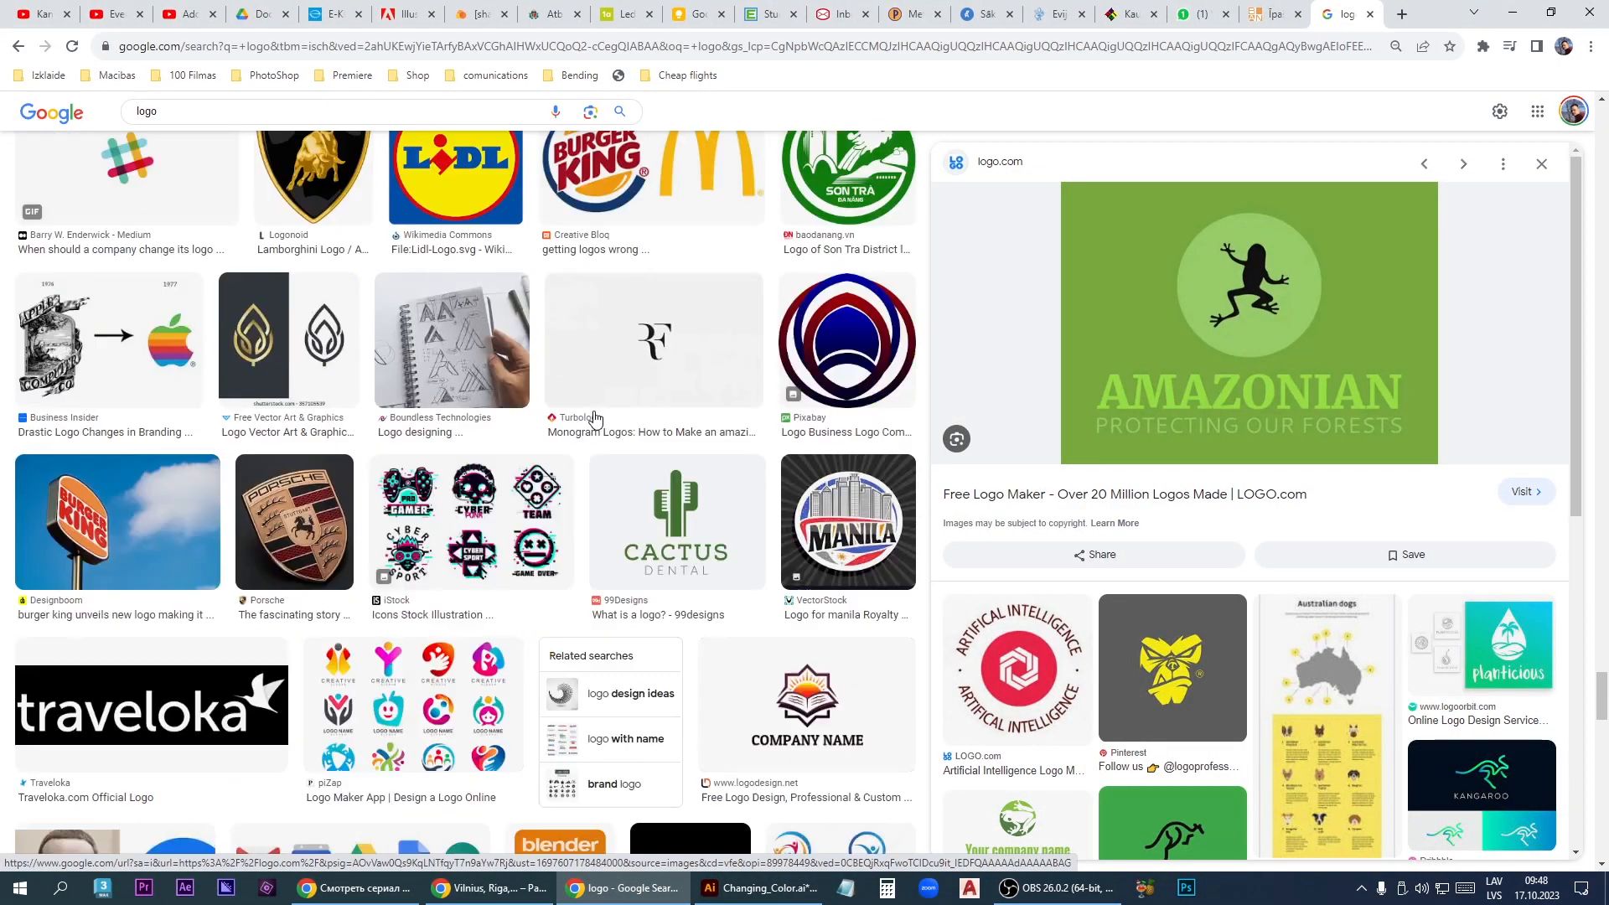
{"action": "key", "text": "alt+Tab"}
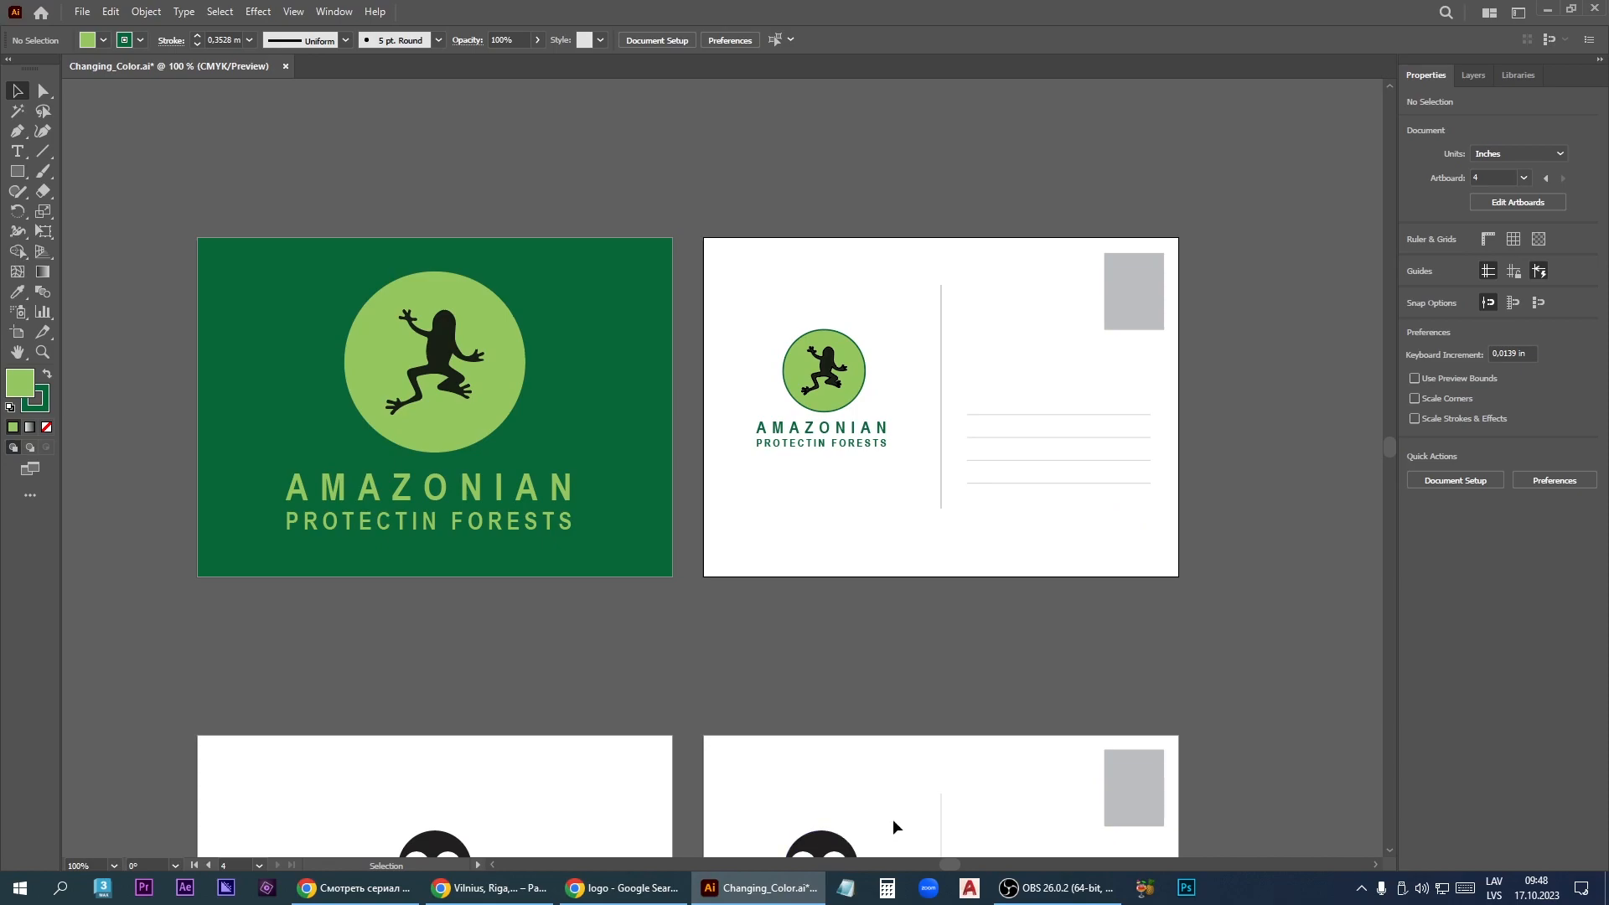
{"action": "left_click", "coordinate": [1043, 888]}
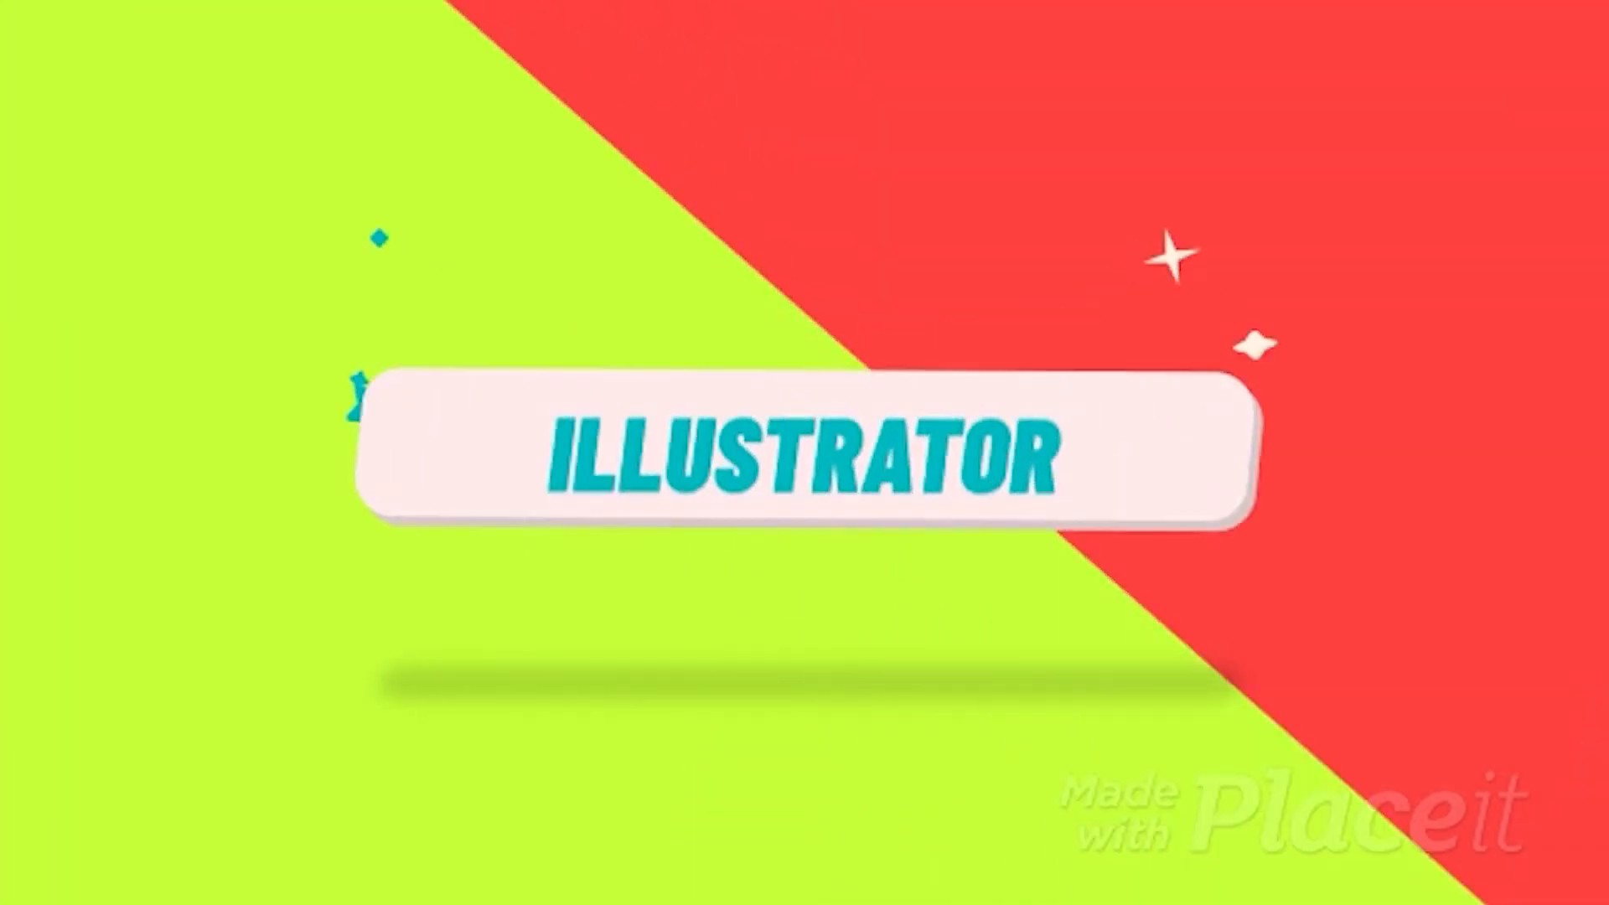